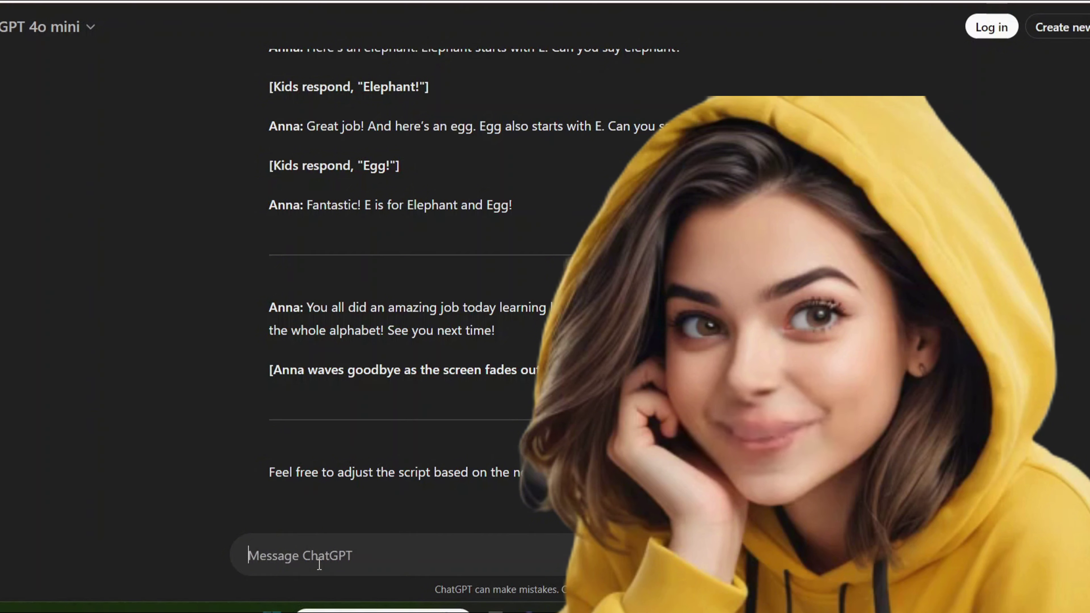
Ask ChatGPT for a kids' alphabet-learning script from A to E featuring a 12-year-old girl and two items for each word.
key("ctrl+v")
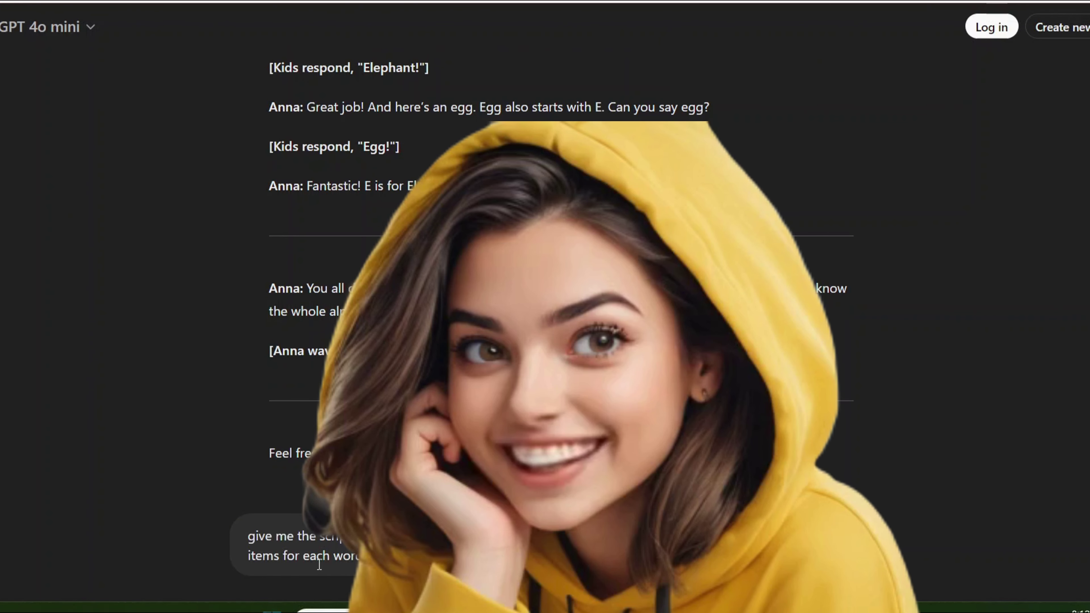
key("shift+Return")
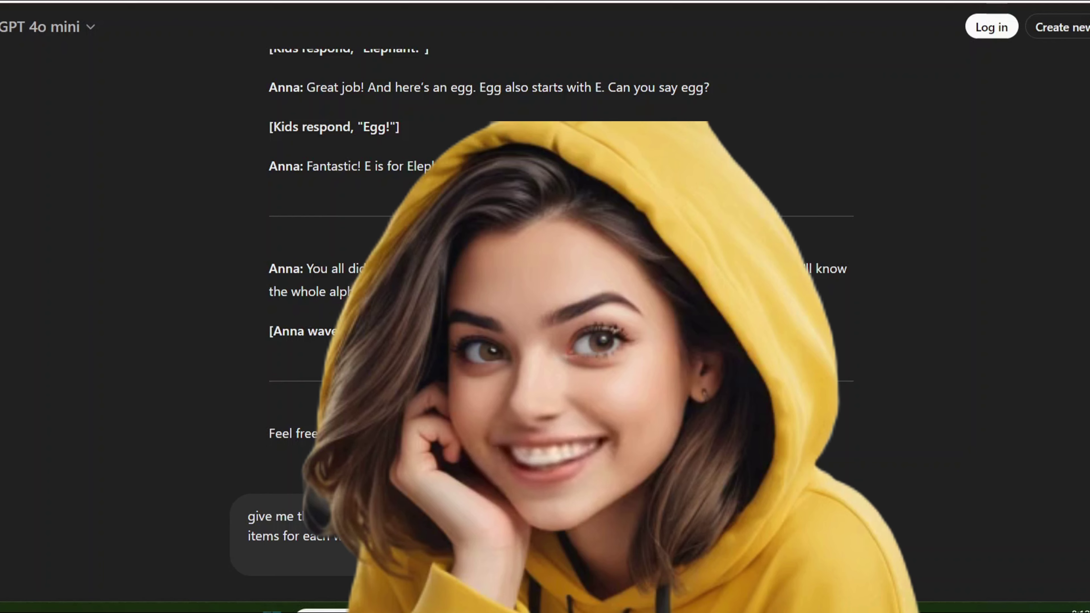
key("shift+Return")
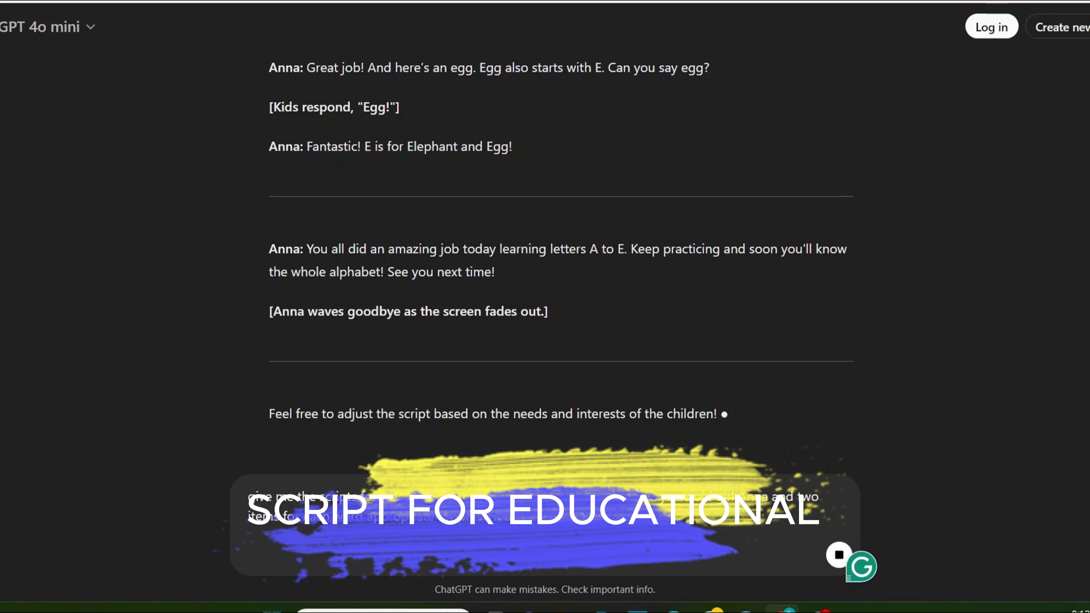
key("shift+Return")
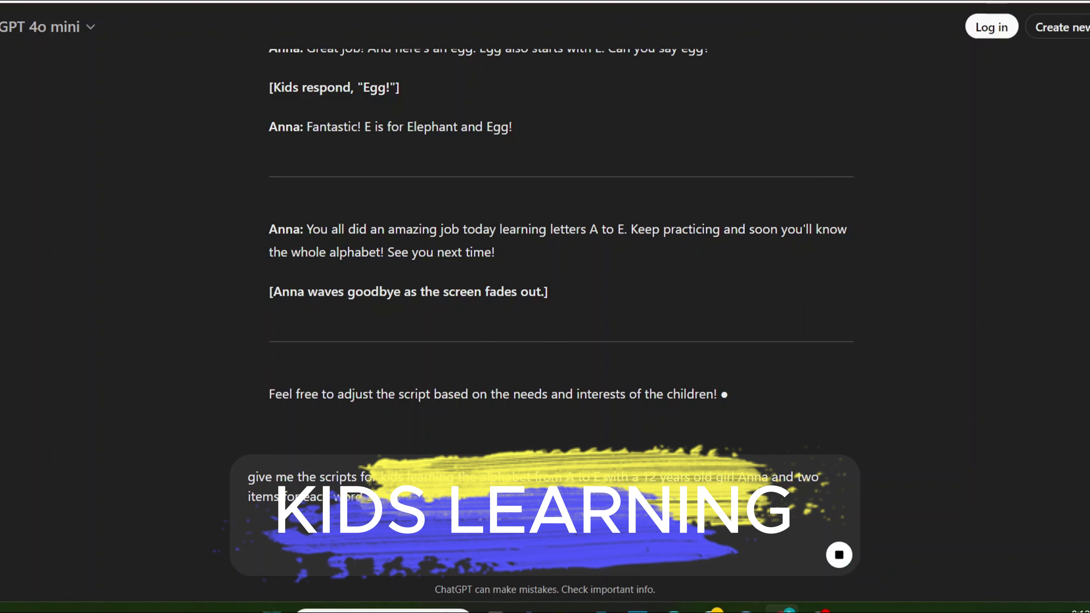
left_click(837, 555)
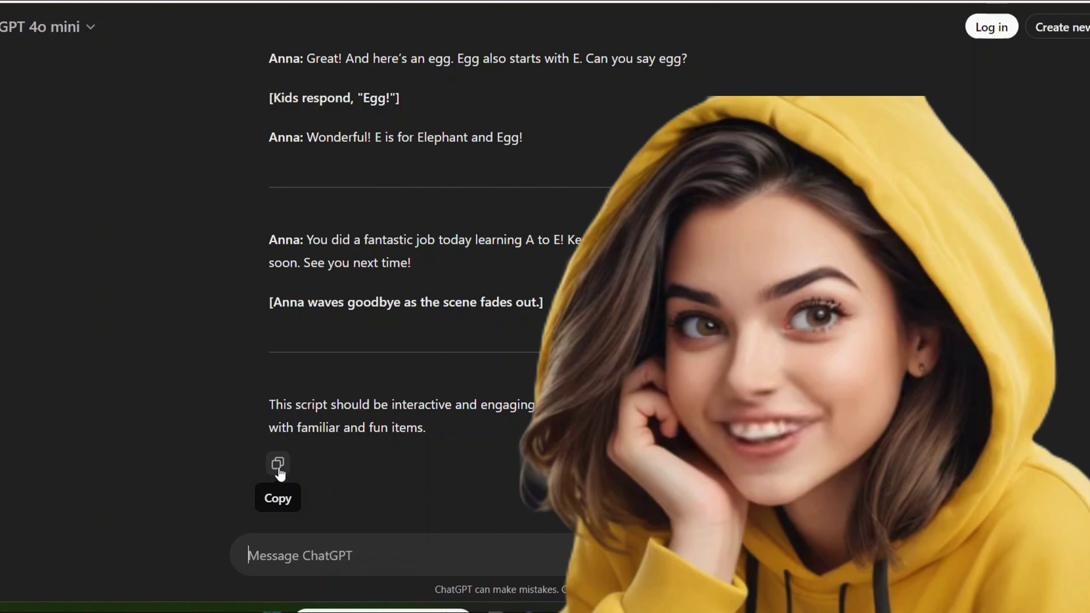
Copy the generated alphabet script and paste it into the blank Google Docs document.
left_click(278, 464)
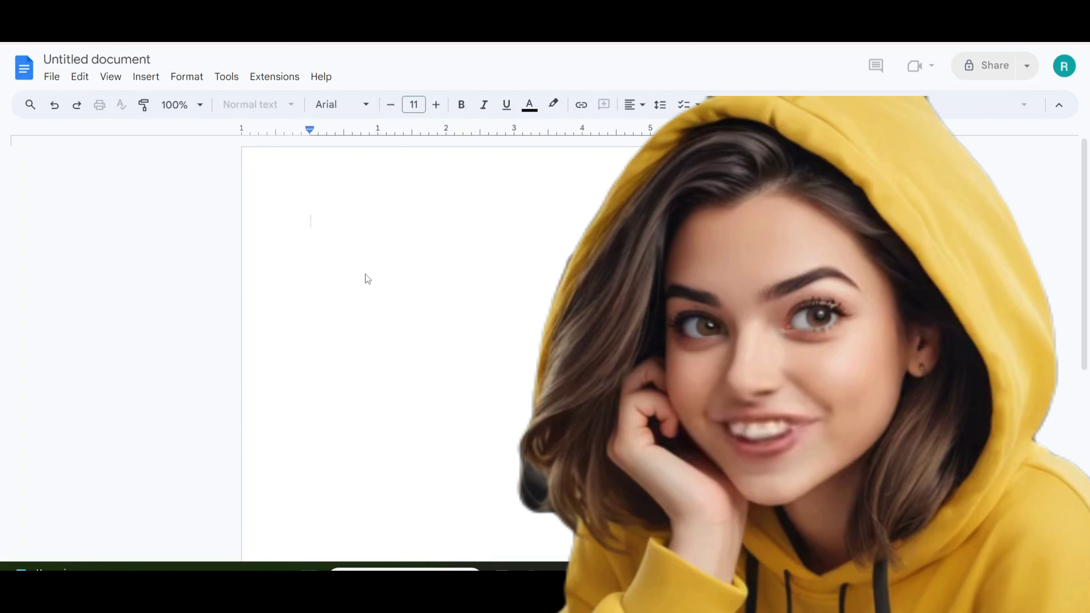
key("ctrl+v")
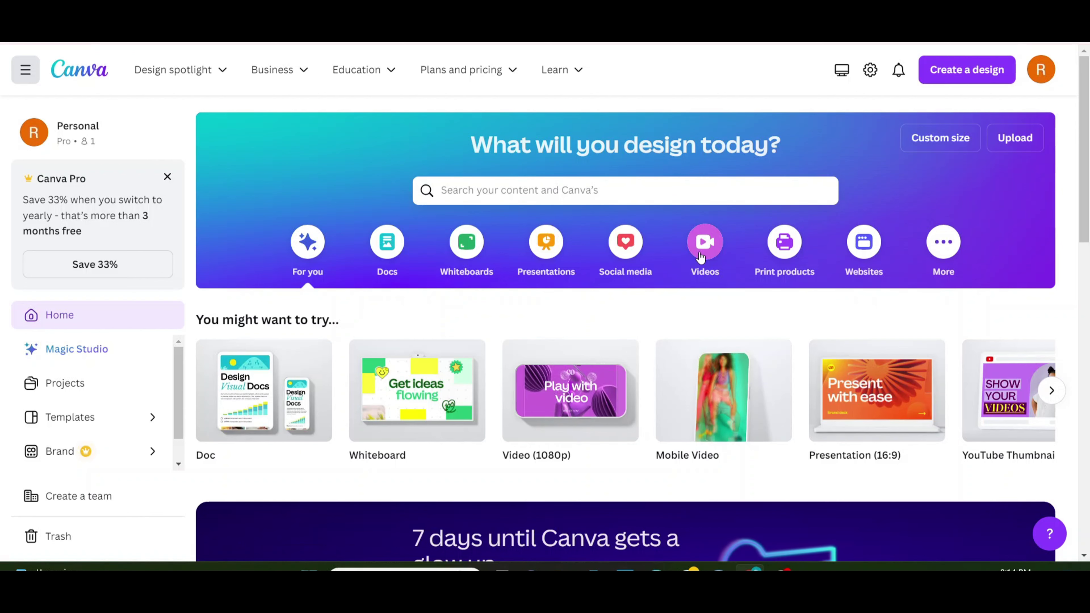
Switch to Canva to create a YouTube video design, and review the opening scene of the script in Google Docs.
left_click(704, 244)
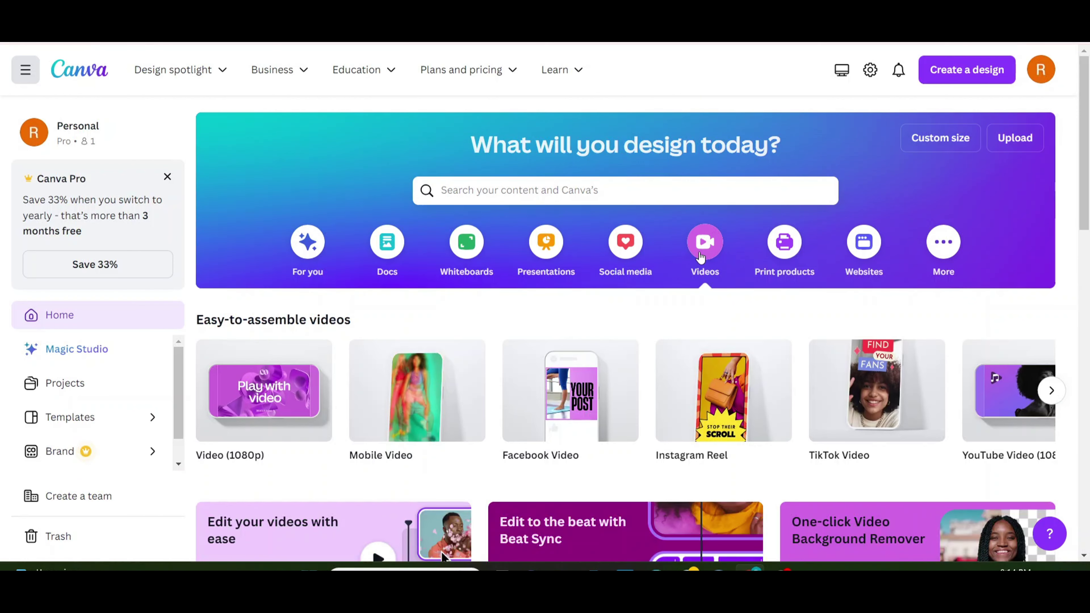
left_click(1005, 431)
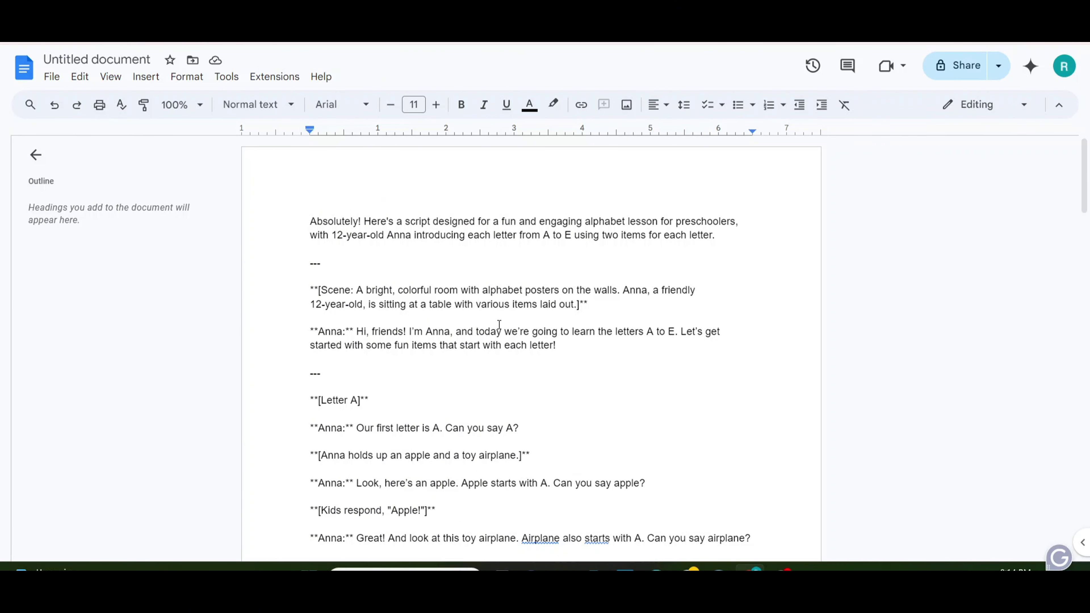
scroll(511, 375, "down", 2)
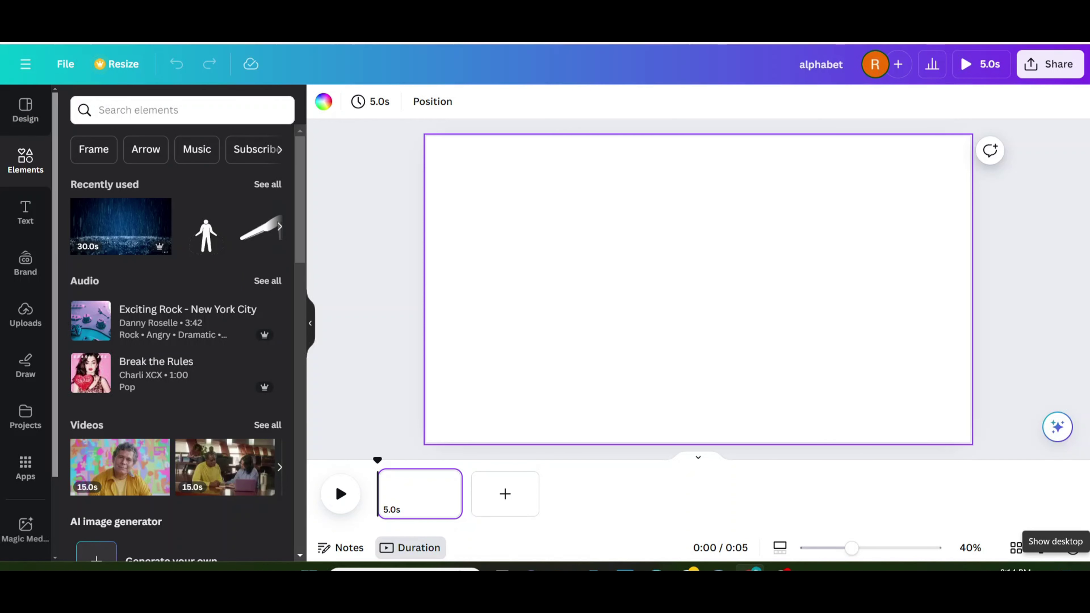
In the Canva video design, search the elements for "classroom background" and limit the results to graphics.
left_click(128, 110)
type("c")
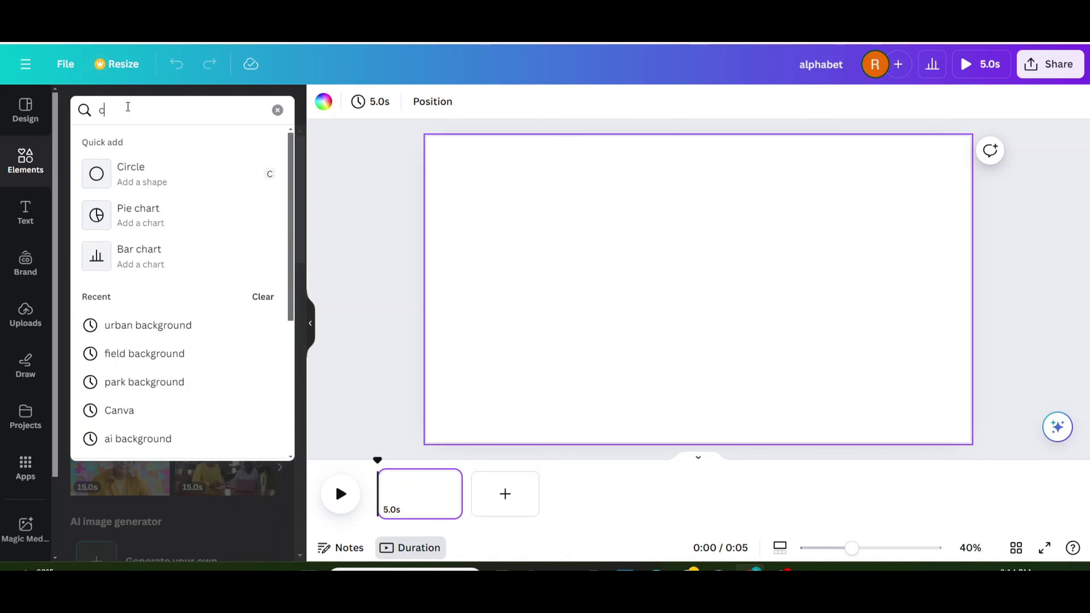
type("la")
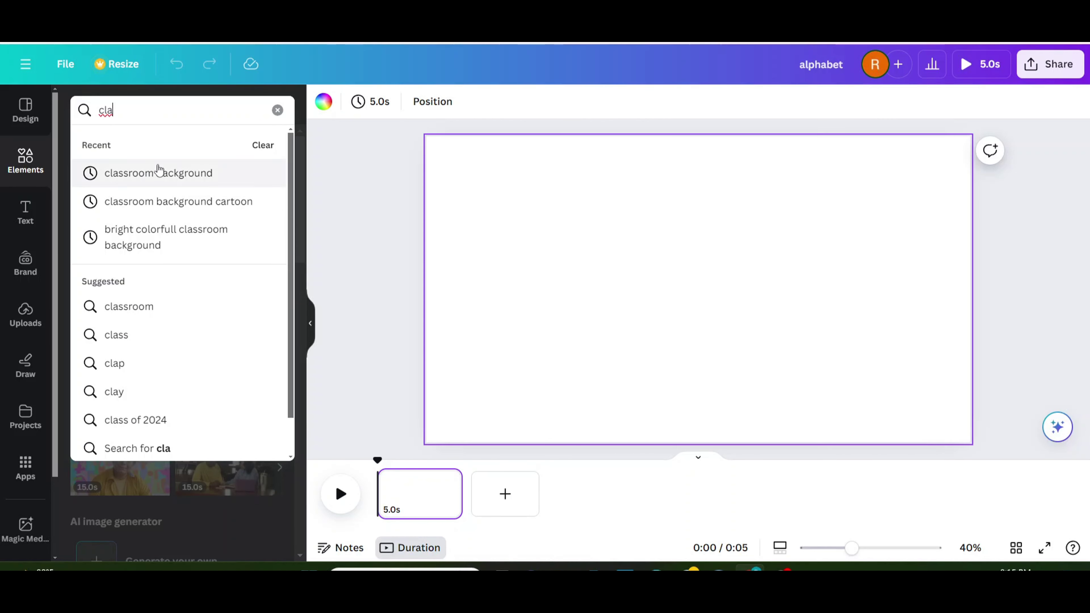
left_click(158, 172)
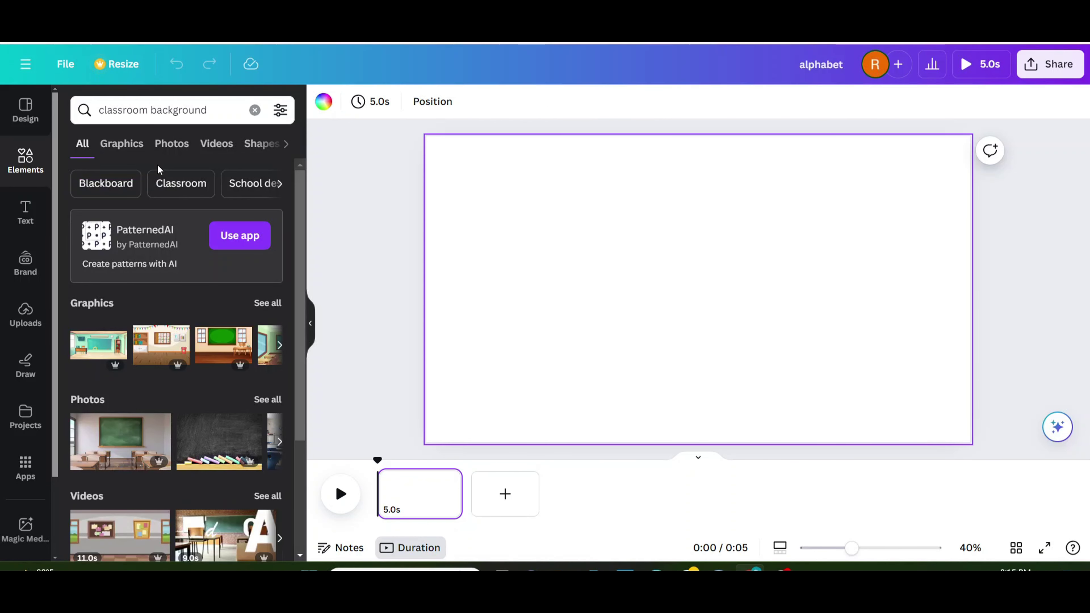
left_click(129, 144)
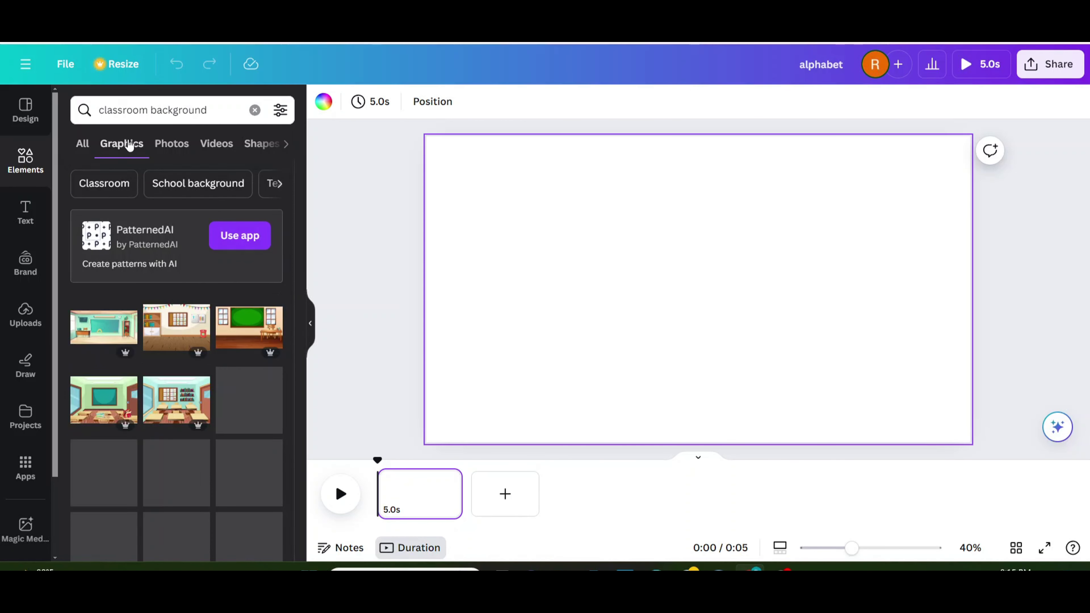
Add the green classroom graphic with desk, chalkboard and bookshelf, and set it as the page background.
key("ctrl+z")
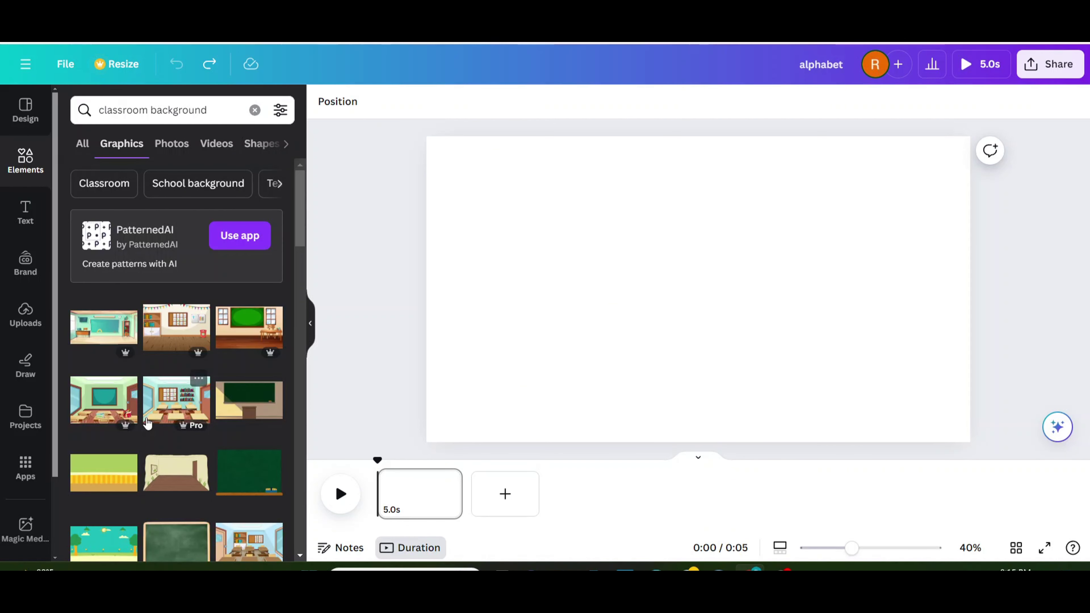
left_click(86, 343)
right_click(695, 309)
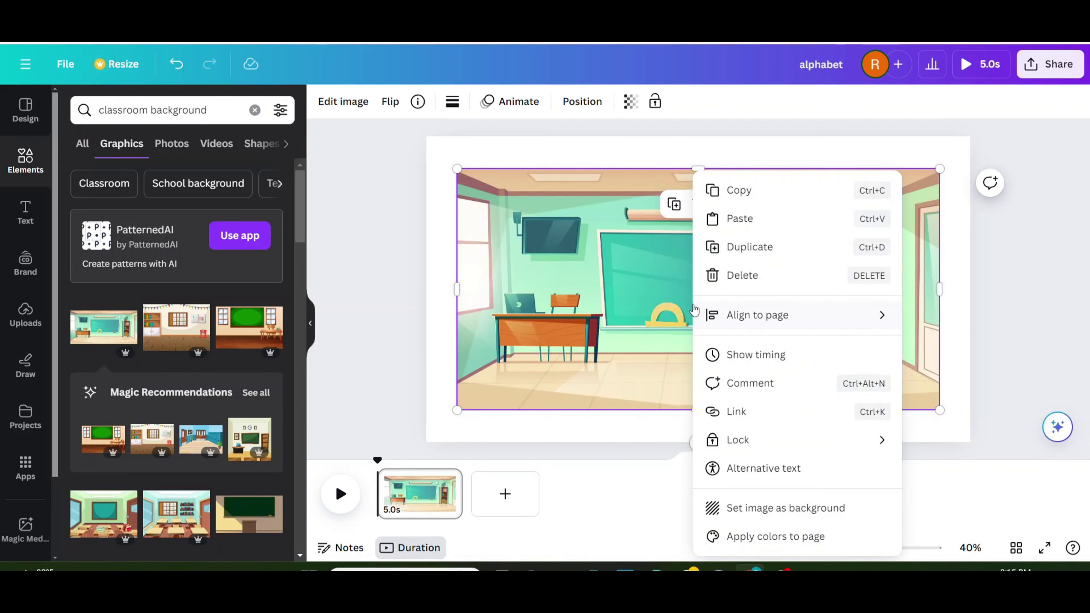
left_click(781, 517)
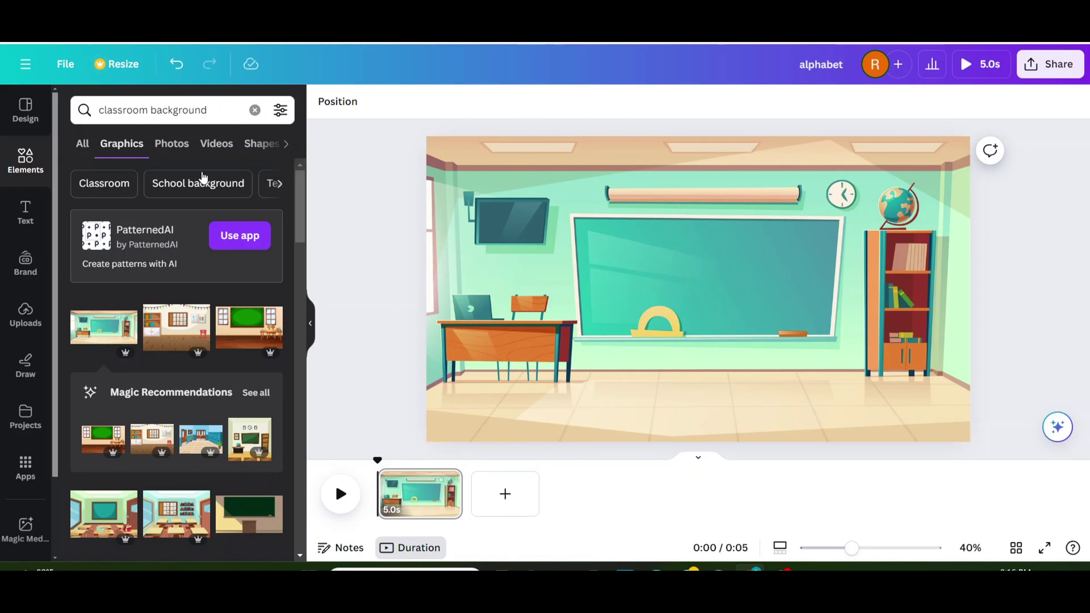
Search for "Alphabets" graphics and place the red cartoon letter A with eyes on the classroom page, slightly reduced.
left_click_drag(208, 111, 101, 110)
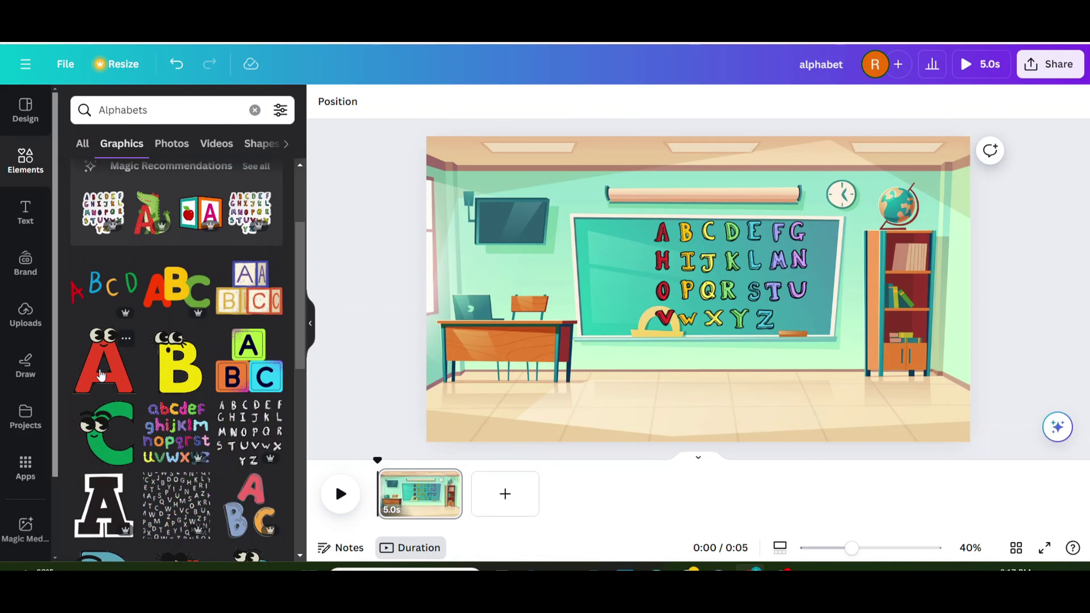
left_click(101, 374)
left_click_drag(695, 326, 555, 360)
left_click_drag(642, 411, 609, 382)
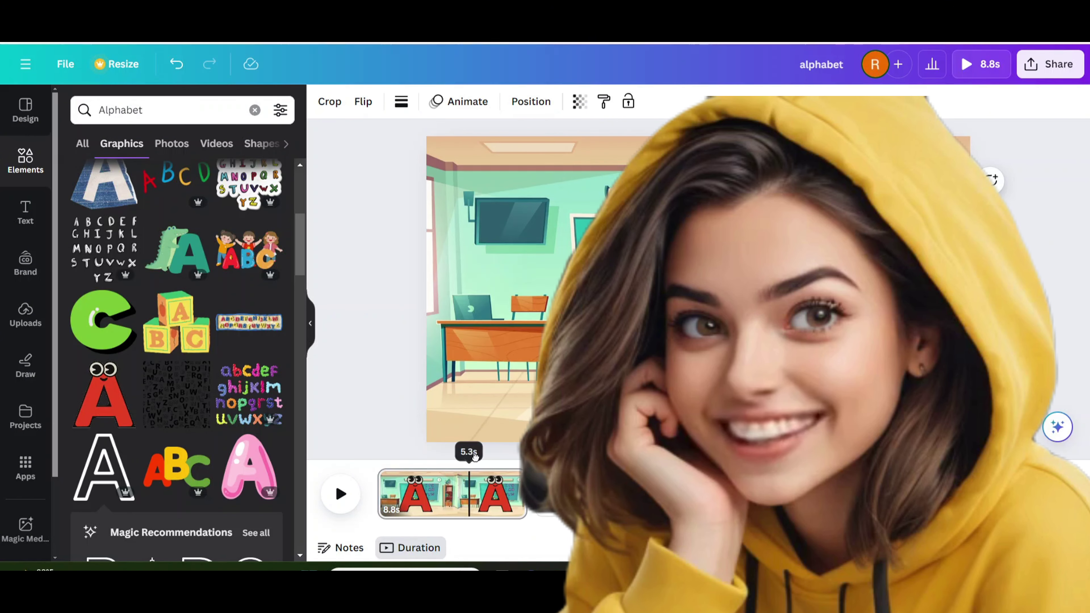
Move the playhead to about 7.8 s and search the graphics for "apple".
left_click_drag(464, 451, 513, 450)
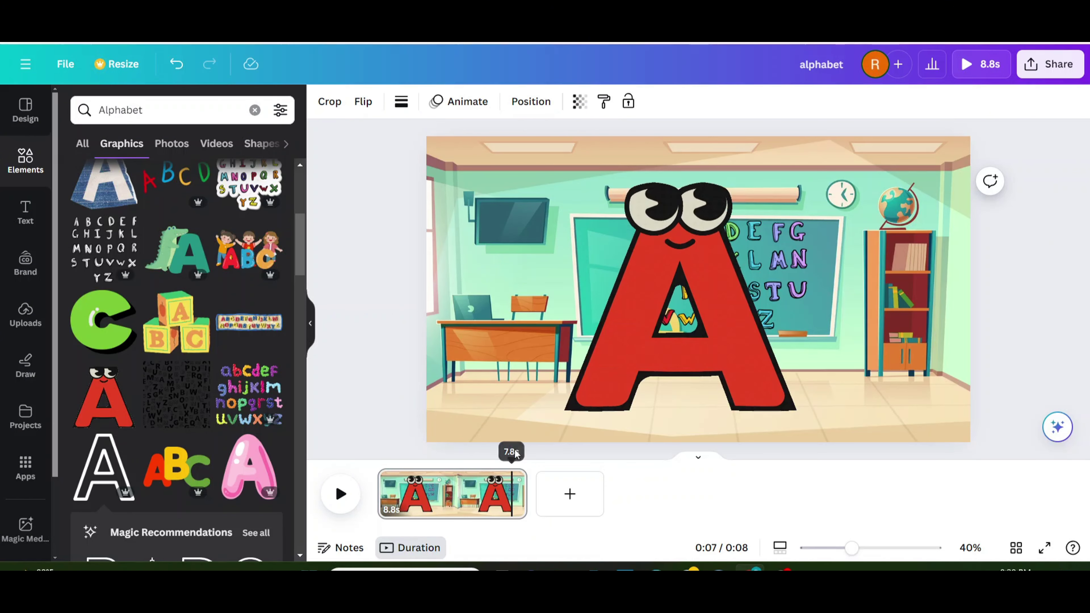
left_click(147, 112)
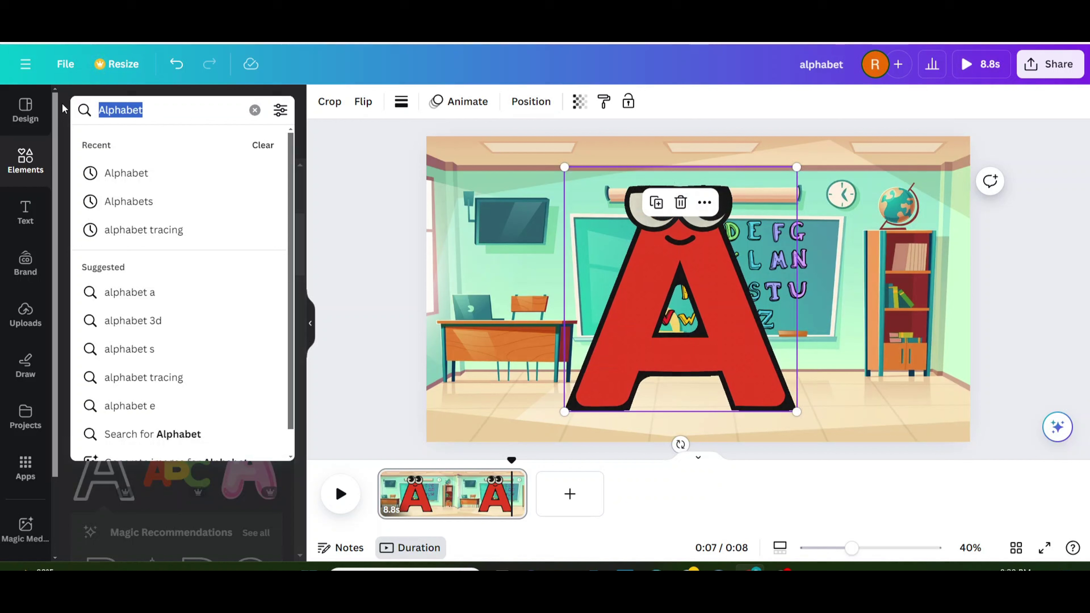
key("BackSpace")
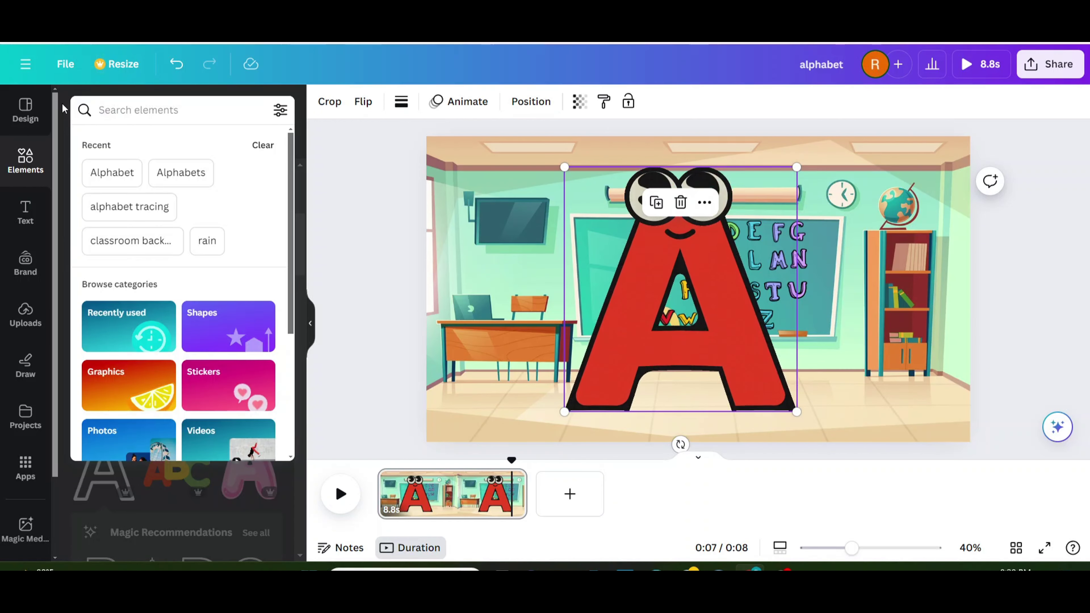
type("appl")
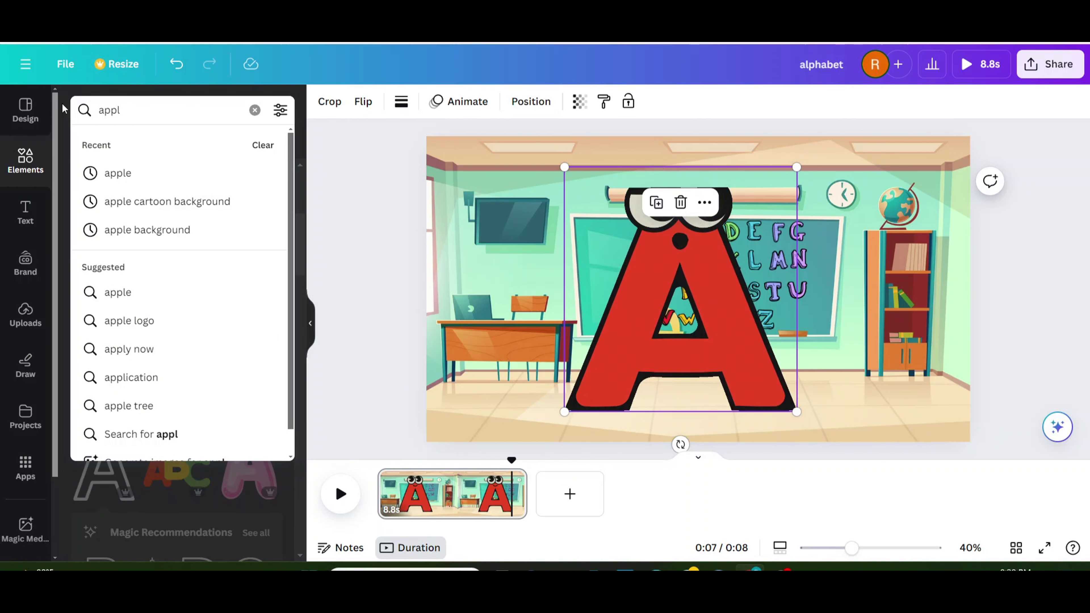
type("e")
key("Return")
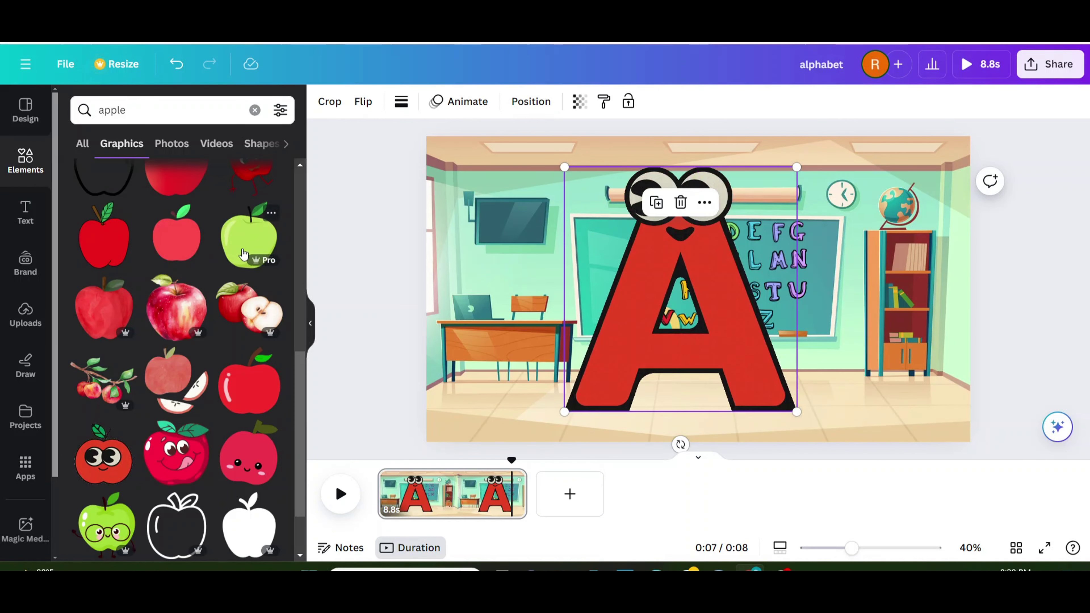
Add the green apple graphic and place it, scaled down, beside the red letter A in front of the bookshelf.
left_click(246, 254)
left_click_drag(708, 296, 865, 282)
left_click_drag(915, 338, 879, 344)
Apply the Pan animation to the red letter A and the Wipe animation to the green apple.
left_click(702, 377)
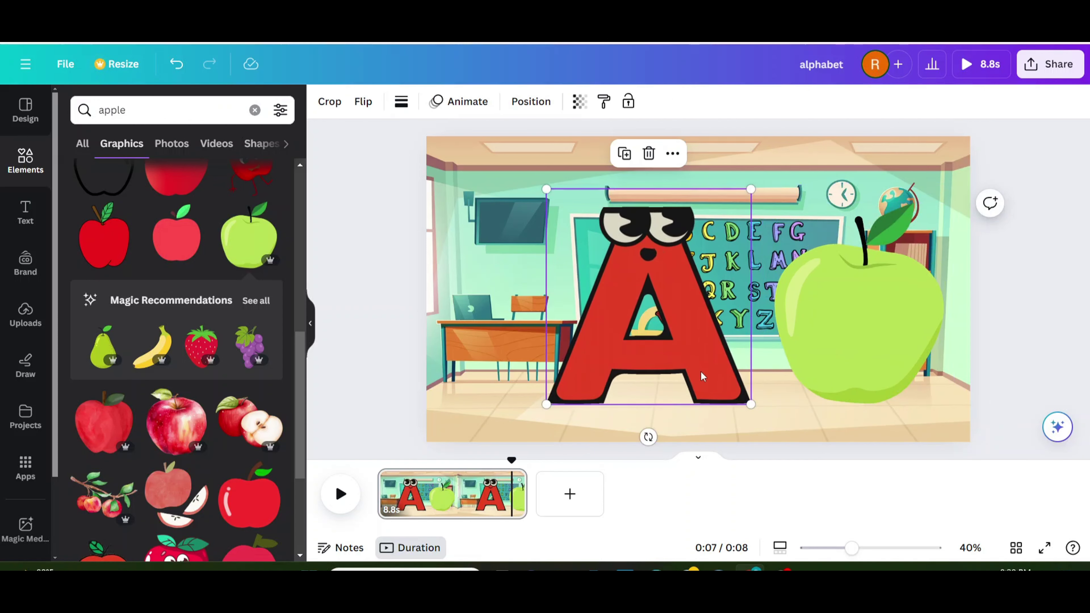
left_click(479, 107)
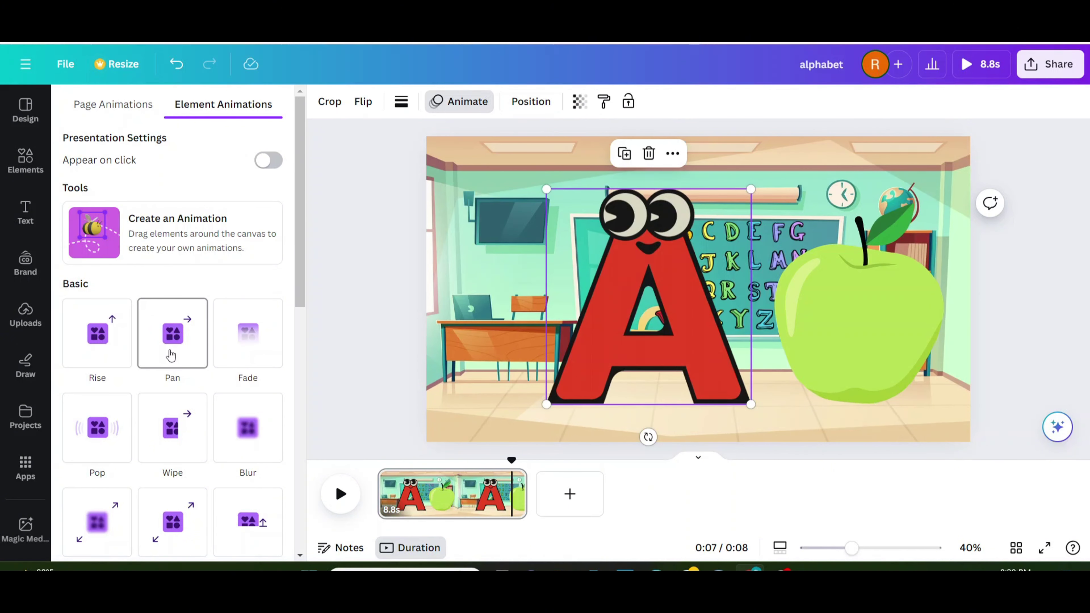
left_click(172, 334)
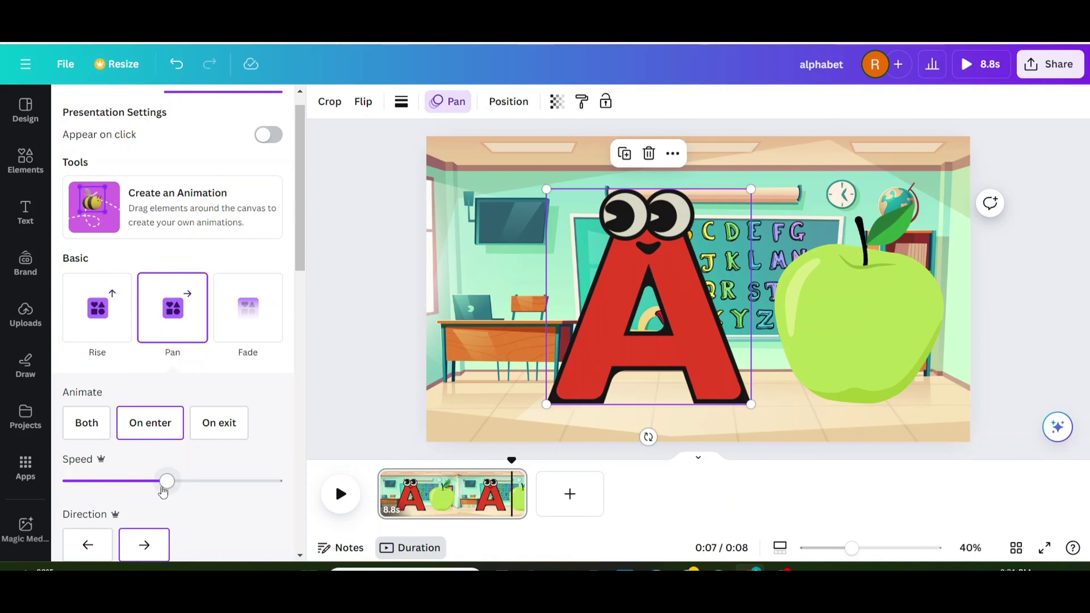
left_click(786, 397)
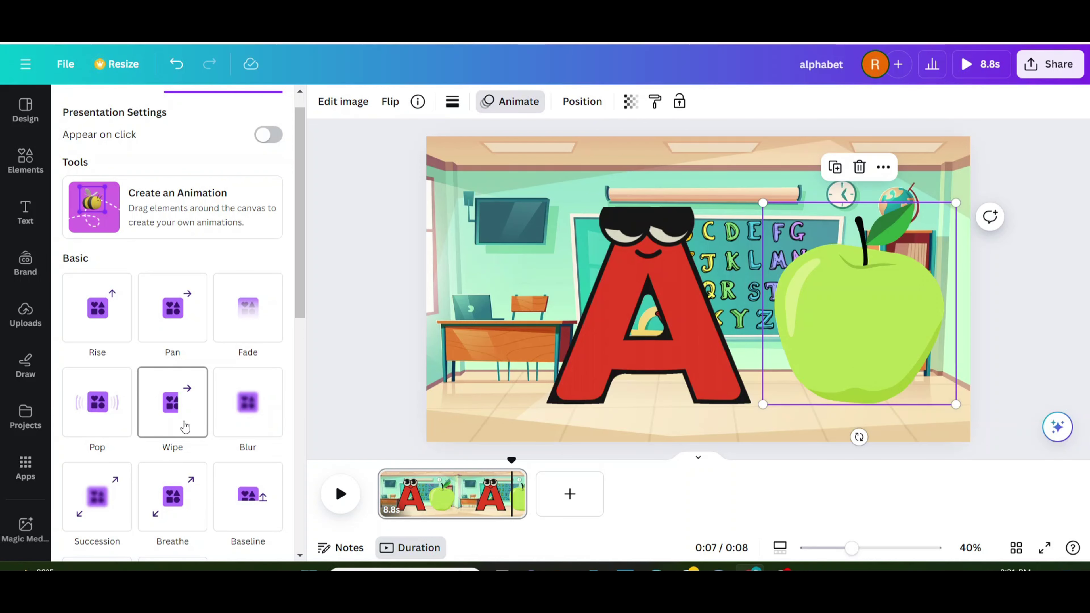
left_click(185, 427)
Duplicate the letter A page and delete the green apple from the copy.
right_click(455, 498)
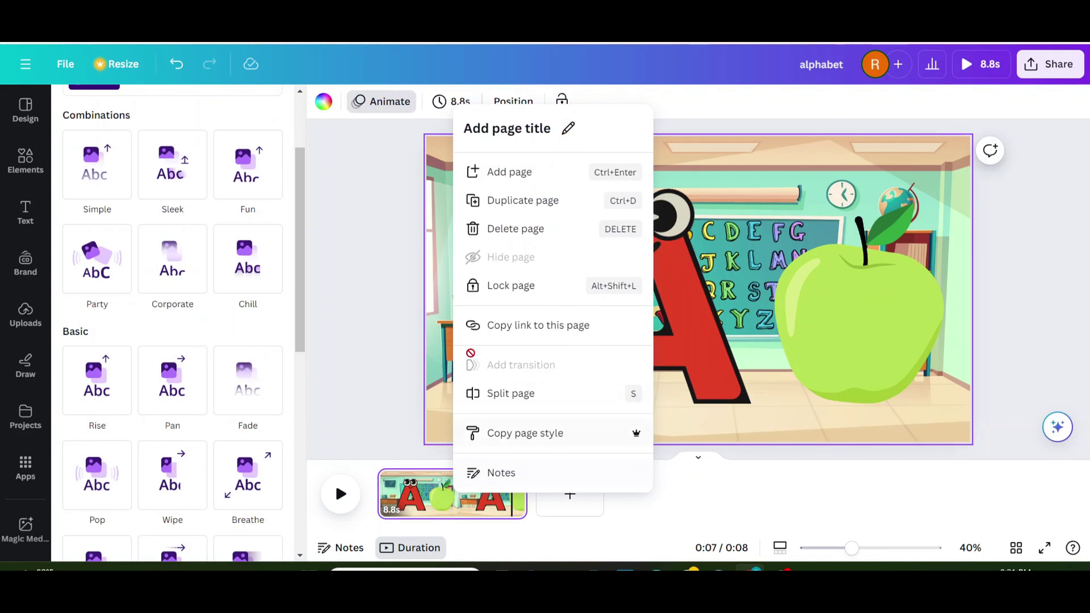
left_click(534, 202)
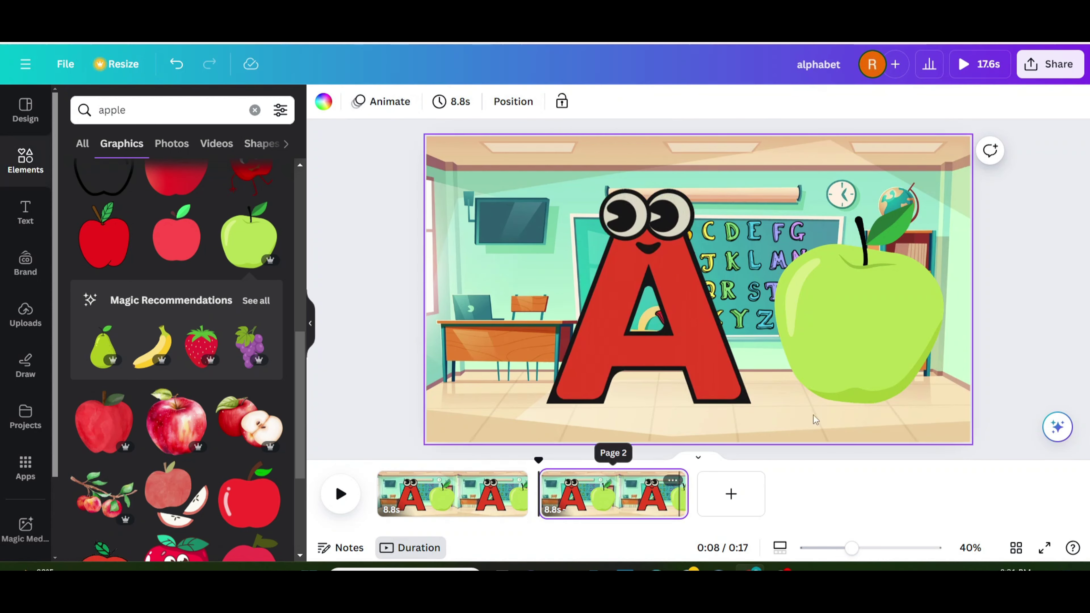
left_click(814, 337)
key("Delete")
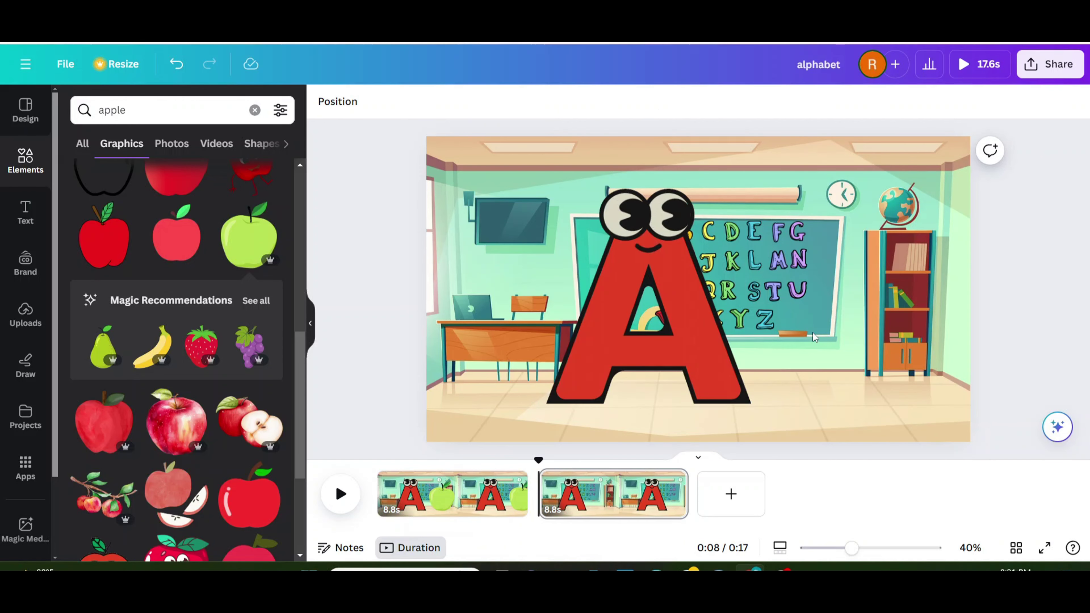
Search for "airplane" graphics and place the white-and-pink airplane, scaled down, beside the letter A on page 2.
left_click(130, 110)
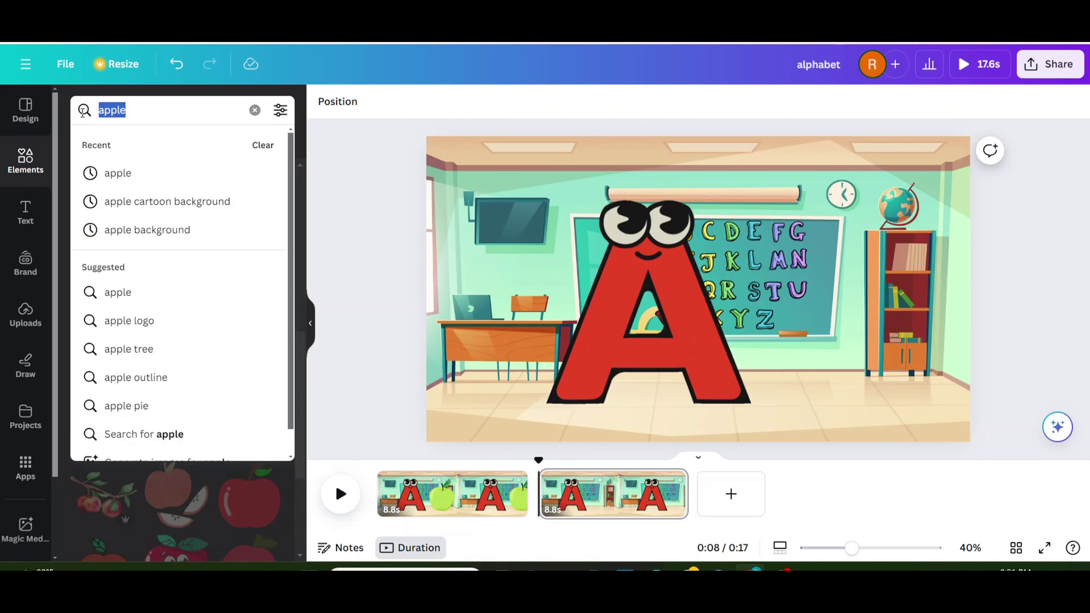
type("air")
left_click(124, 166)
scroll(100, 391, "down", 10)
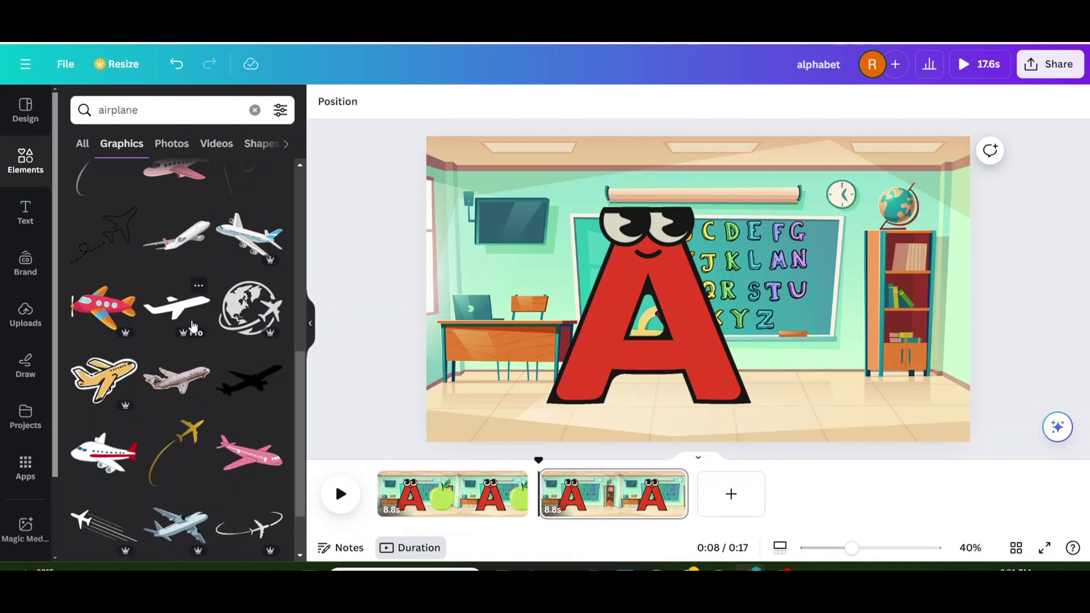
left_click(249, 306)
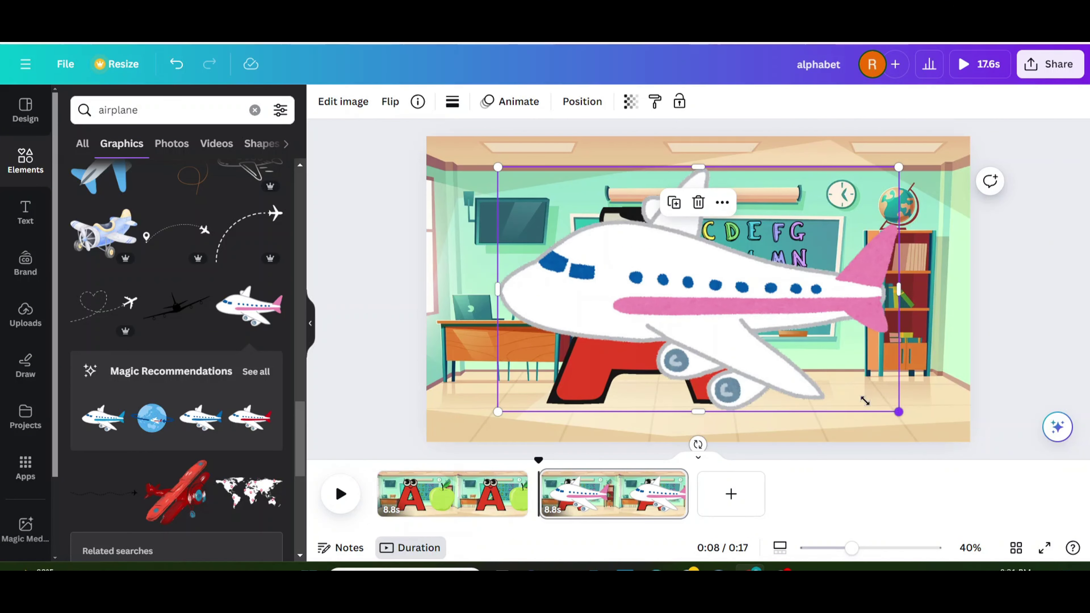
left_click_drag(900, 409, 752, 321)
left_click_drag(624, 268, 836, 308)
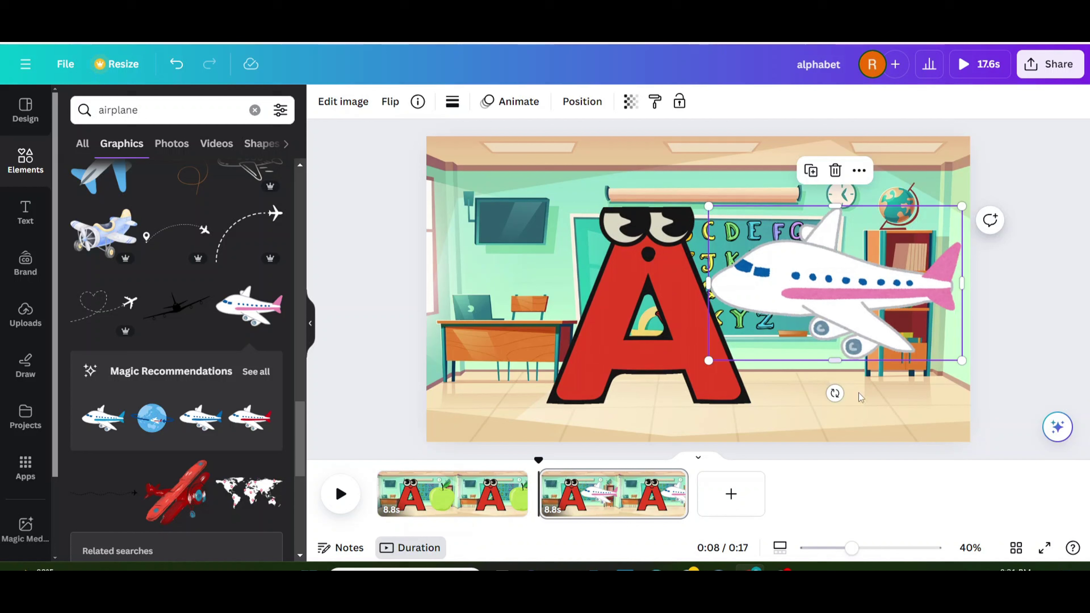
Tilt the airplane nose-up and shift it slightly beside the letter A on page 2.
left_click_drag(834, 392, 797, 409)
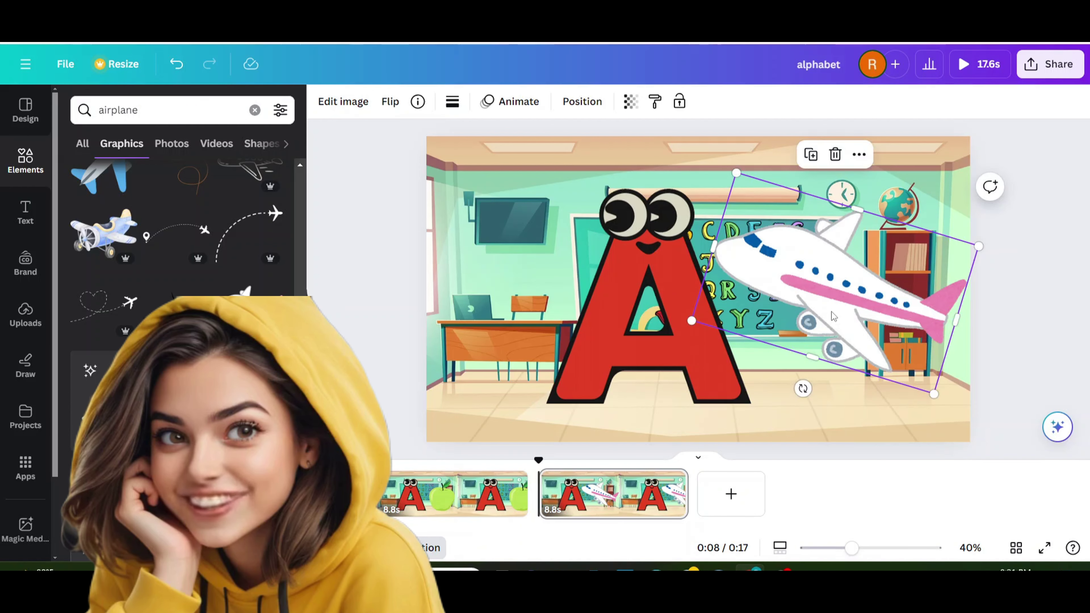
left_click_drag(821, 320, 832, 313)
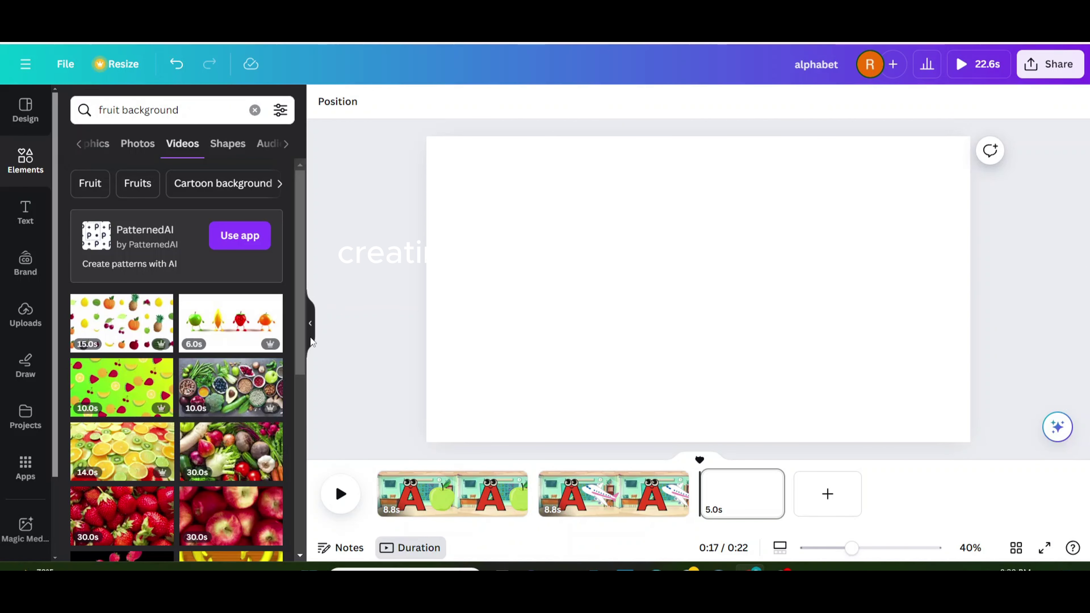
Add the video of four fruit characters on white to the blank page 3 and set it as the background.
left_click(231, 323)
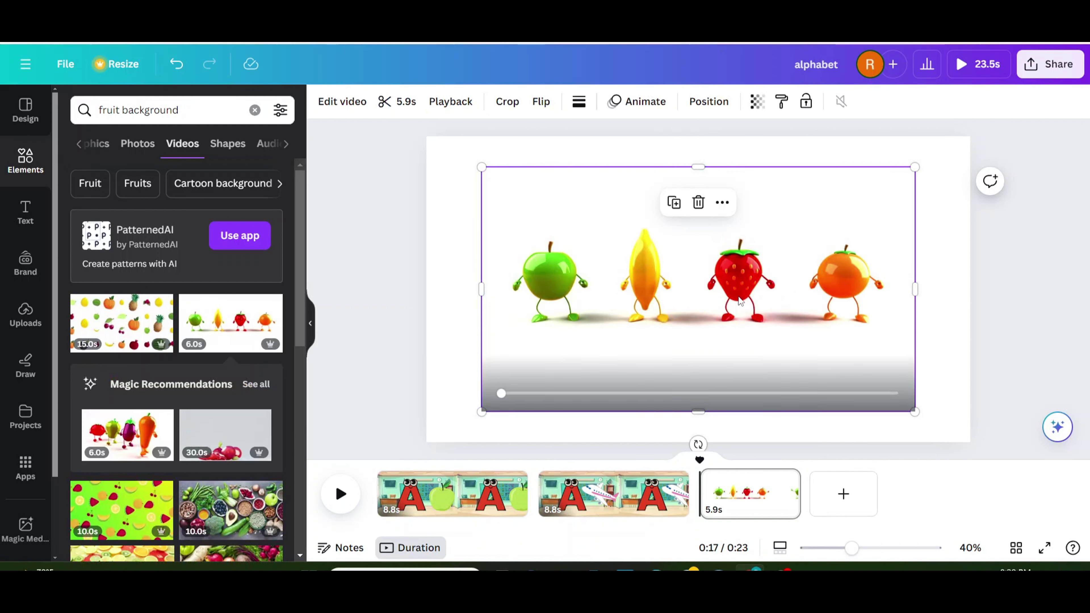
right_click(743, 347)
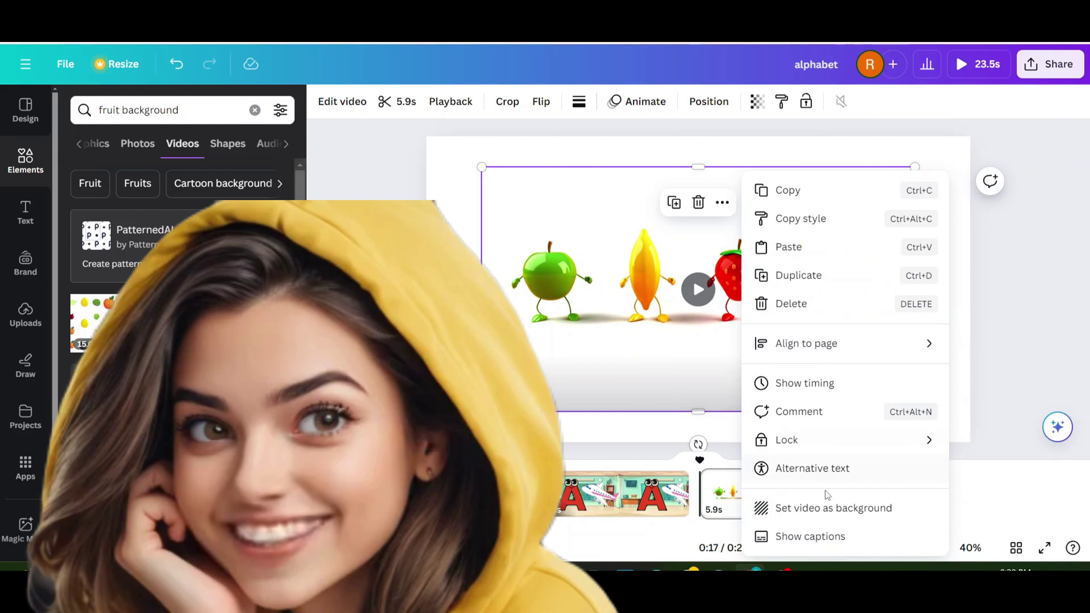
left_click(819, 508)
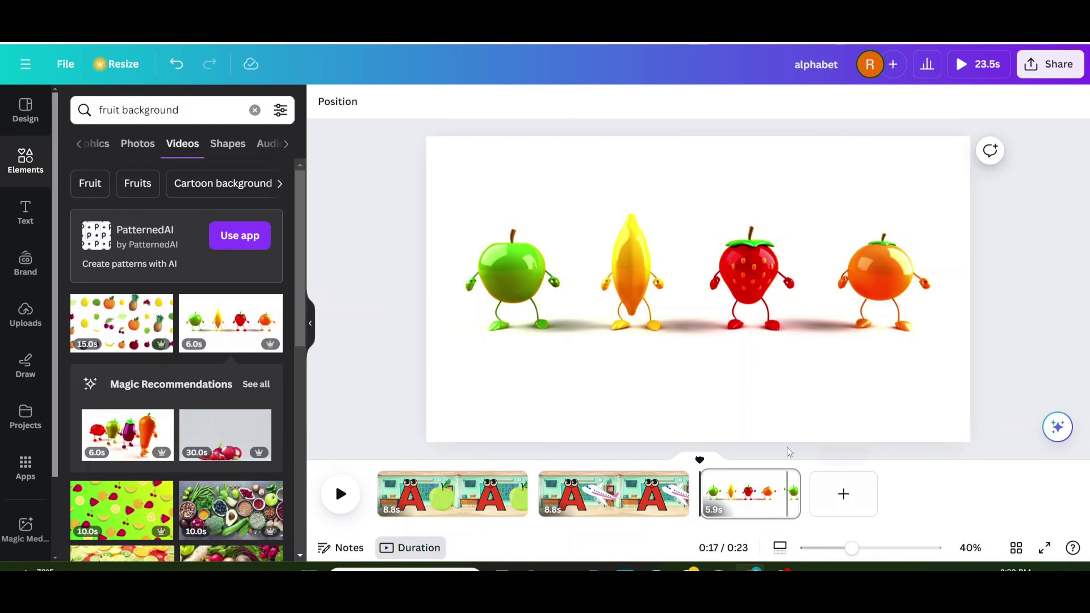
Search for "Alphabet" graphics and add the yellow letter B with eyes and lashes to page 3.
left_click(129, 110)
type("alp")
left_click(120, 172)
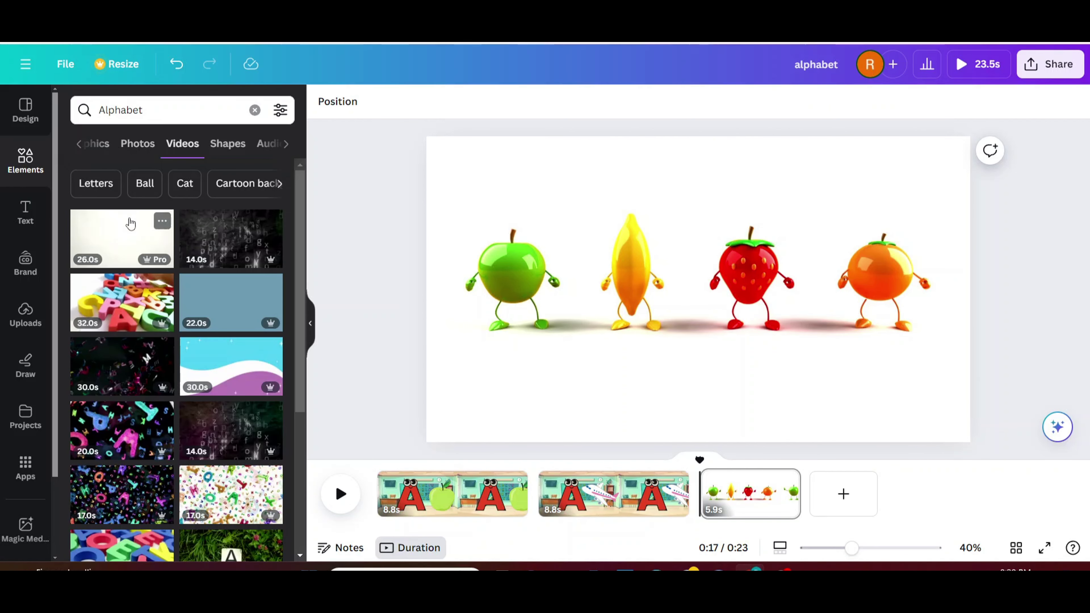
left_click(98, 148)
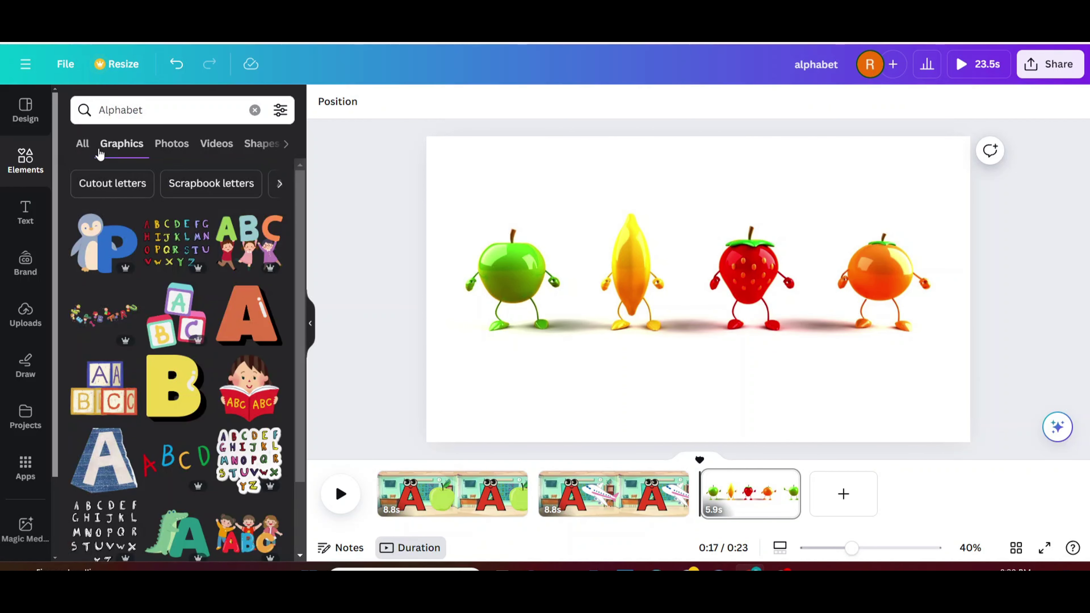
scroll(208, 339, "down", 5)
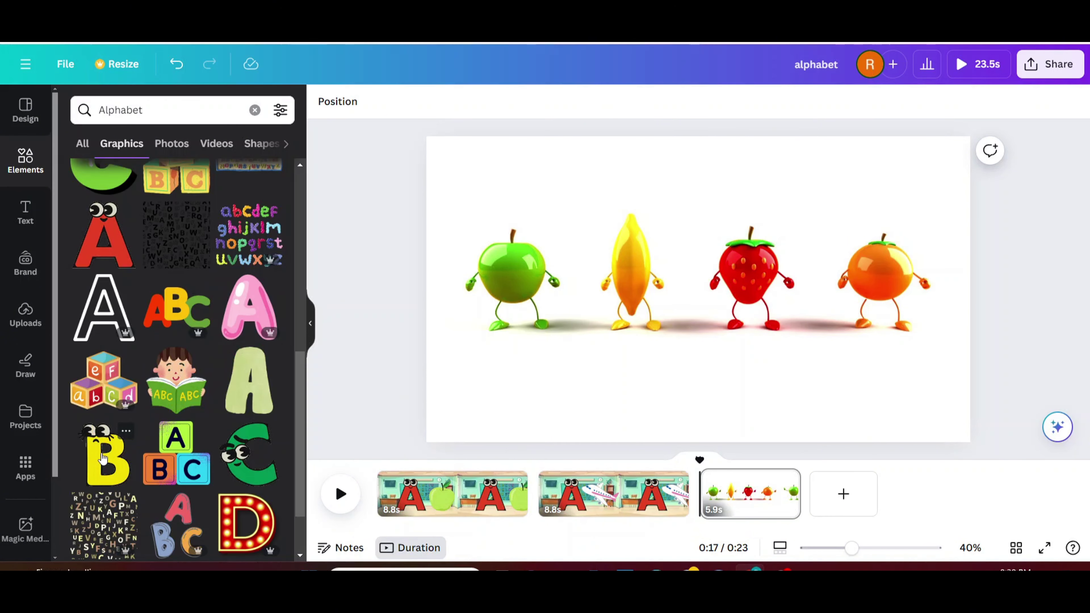
left_click(104, 453)
Search for "banana" graphics and place the smiling thumbs-up banana beside the letter B.
double_click(129, 110)
key("BackSpace")
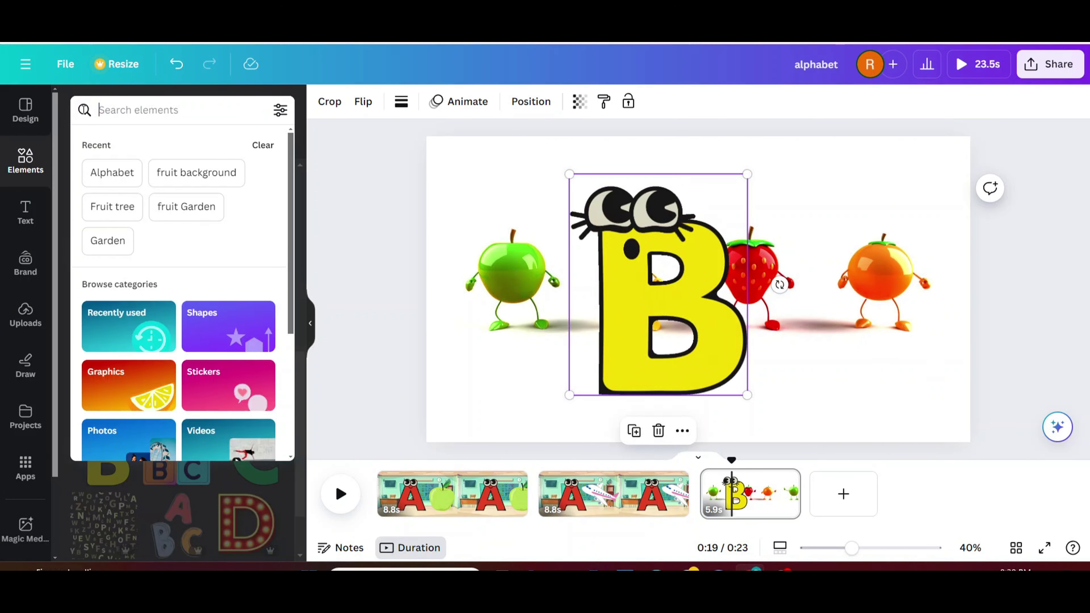
type("bana")
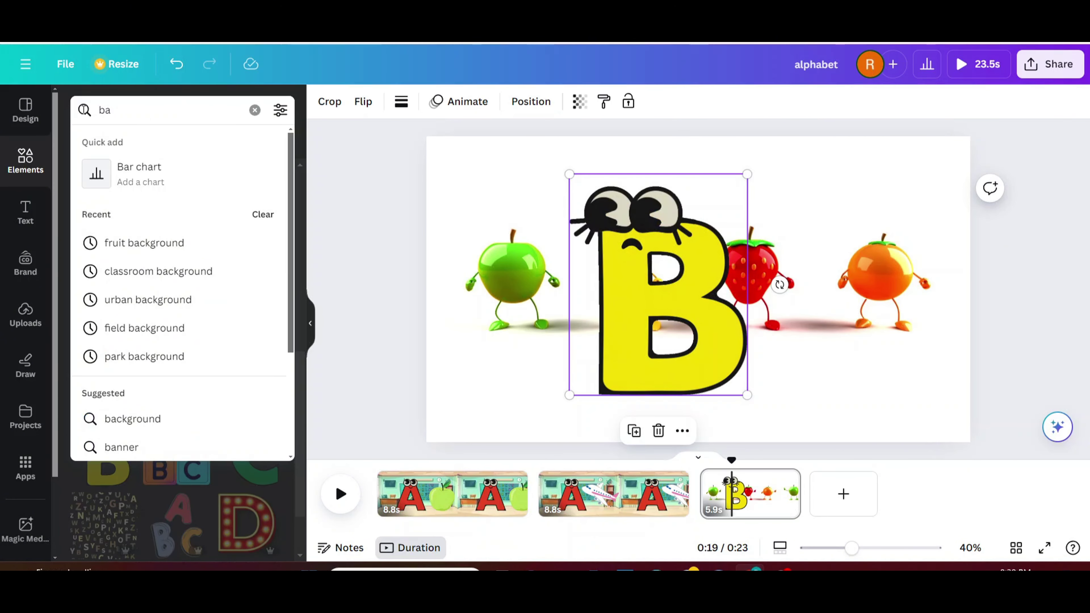
left_click(126, 168)
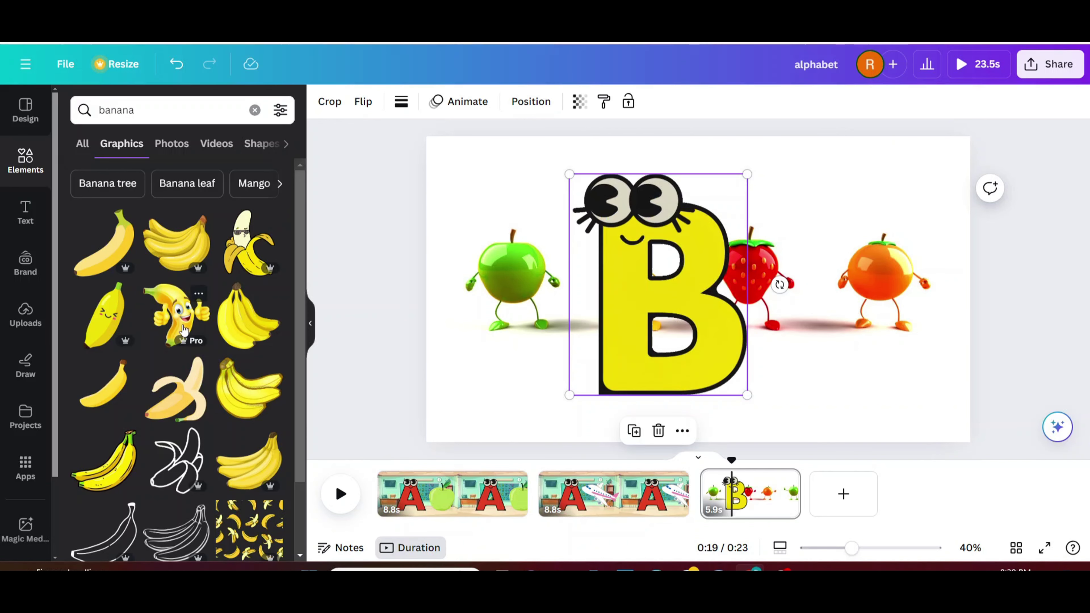
left_click(175, 313)
left_click_drag(743, 314, 898, 320)
Apply the Pan animation to the yellow letter B and the Pop animation to the banana.
left_click(718, 374)
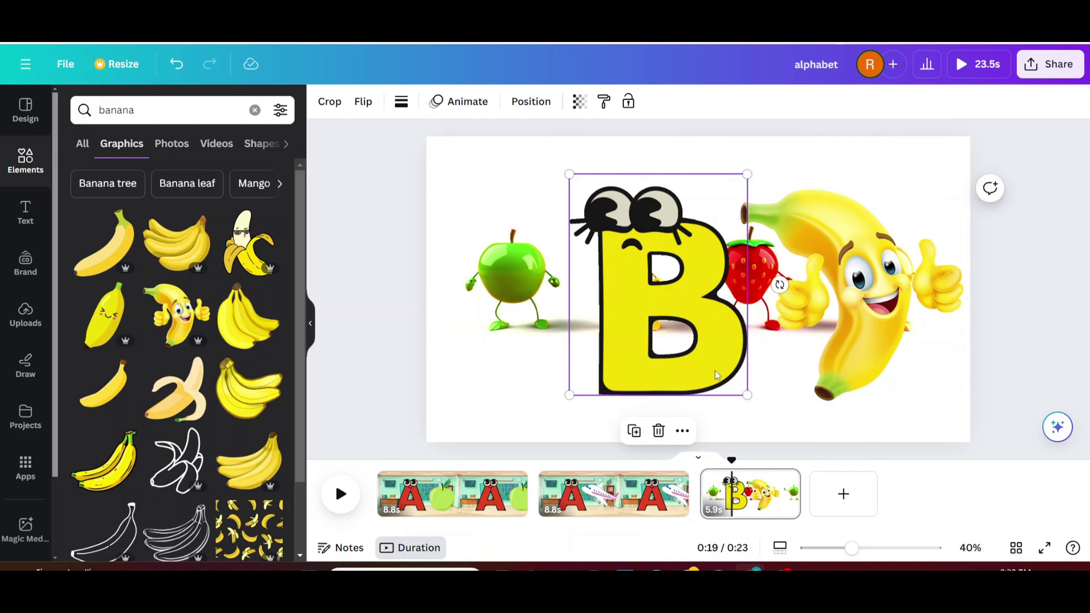
left_click(476, 109)
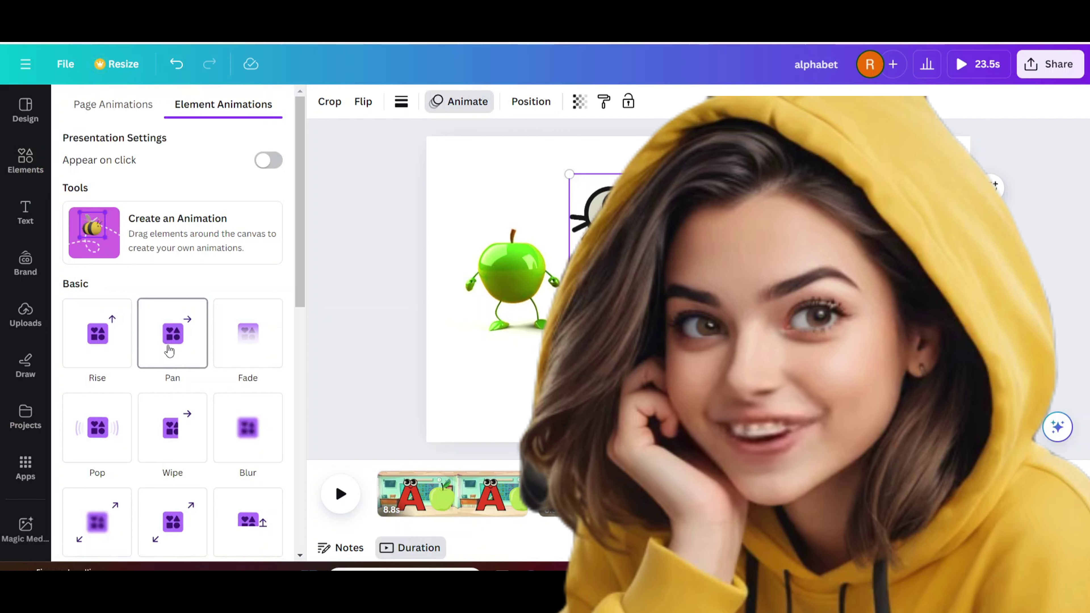
left_click(170, 349)
left_click(899, 309)
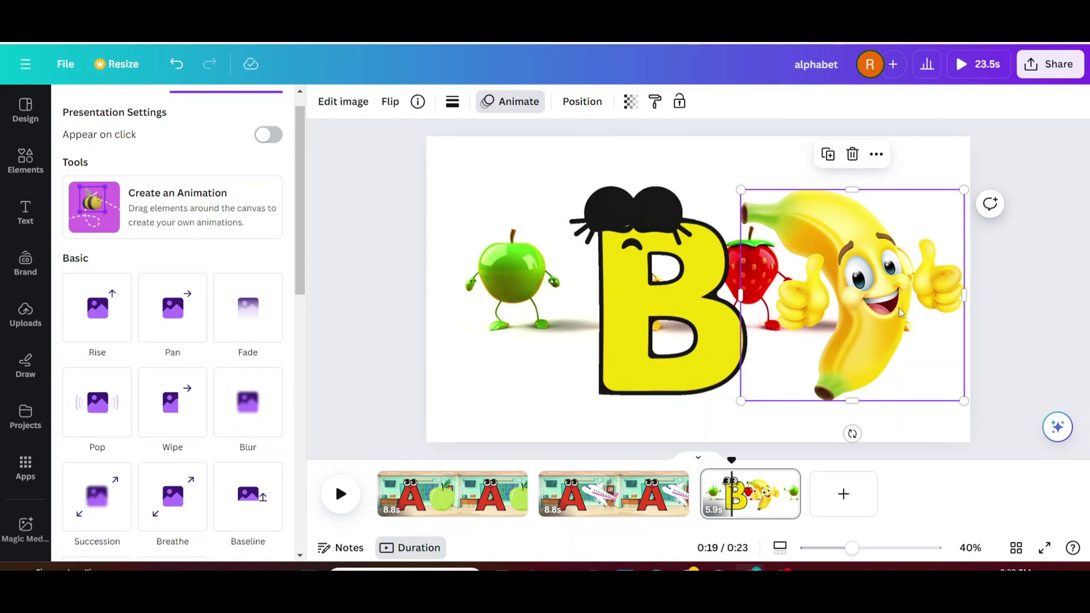
left_click(111, 429)
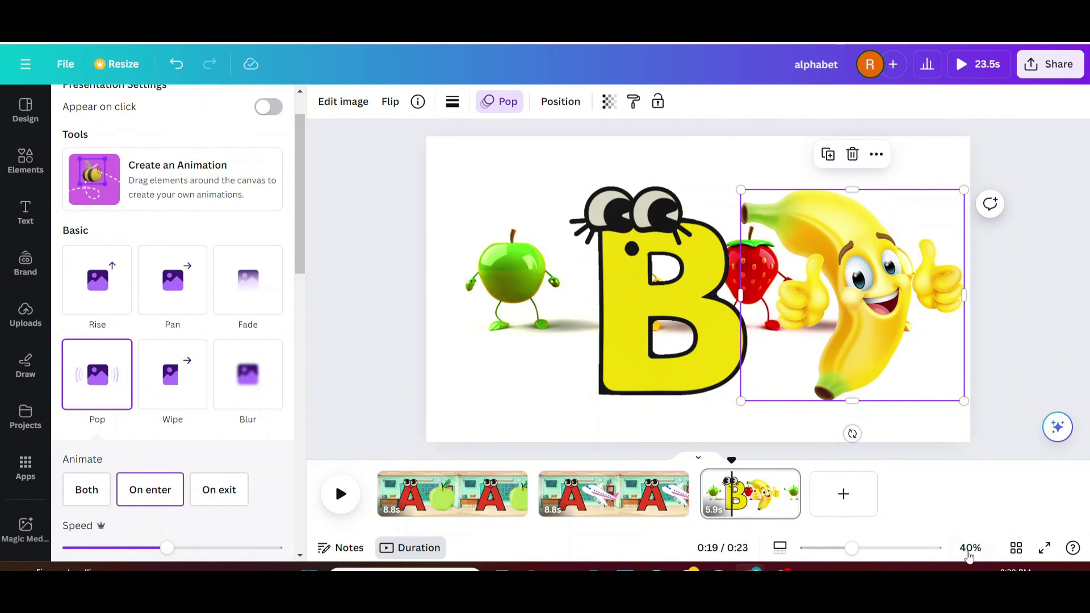
Duplicate the letter B page and delete the banana from the copy.
right_click(757, 515)
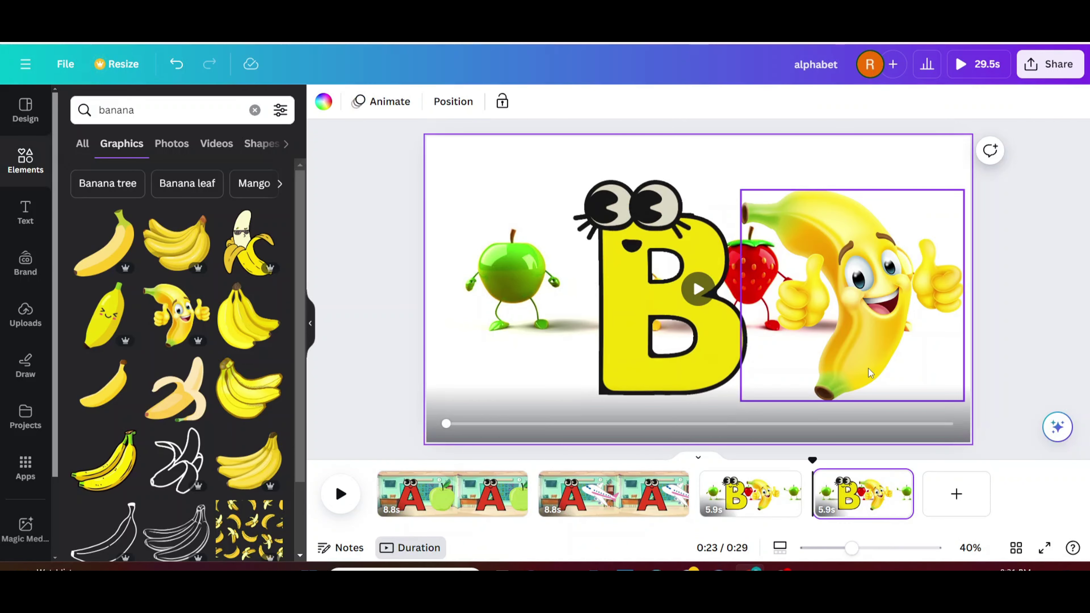
left_click(868, 368)
key("Delete")
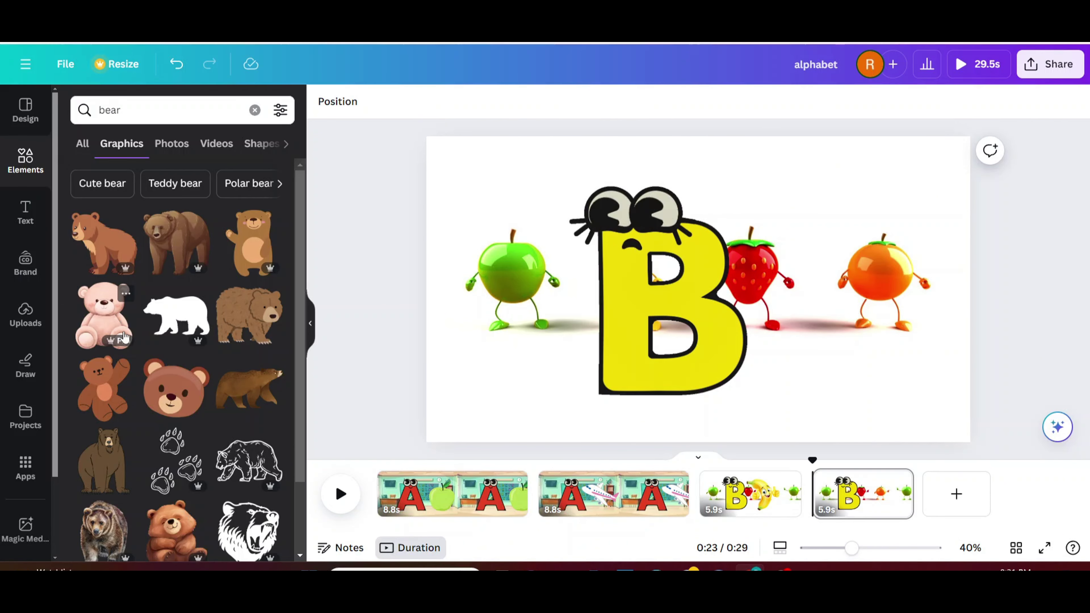
Add the pale pink teddy bear with a bow tie from the "bear" graphics and place it beside the letter B.
scroll(174, 286, "down", 15)
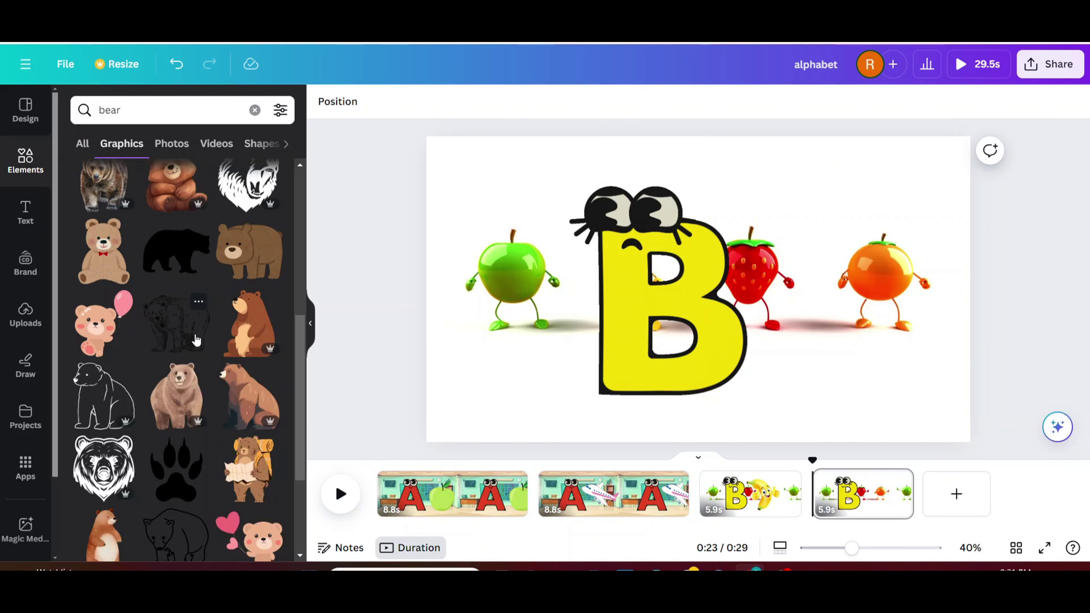
scroll(195, 333, "down", 10)
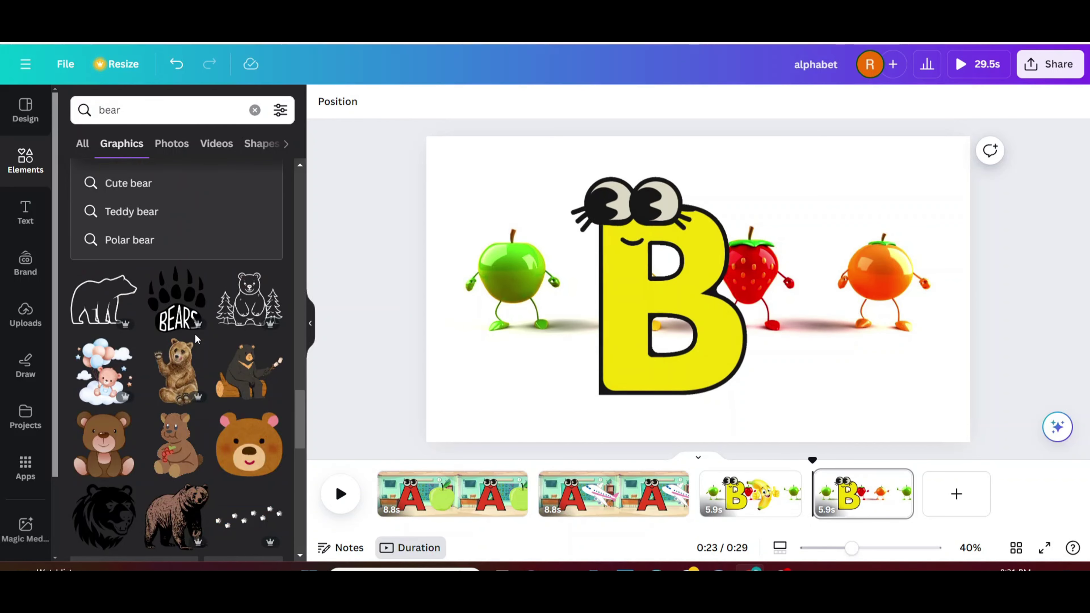
left_click(160, 465)
left_click_drag(728, 335, 886, 342)
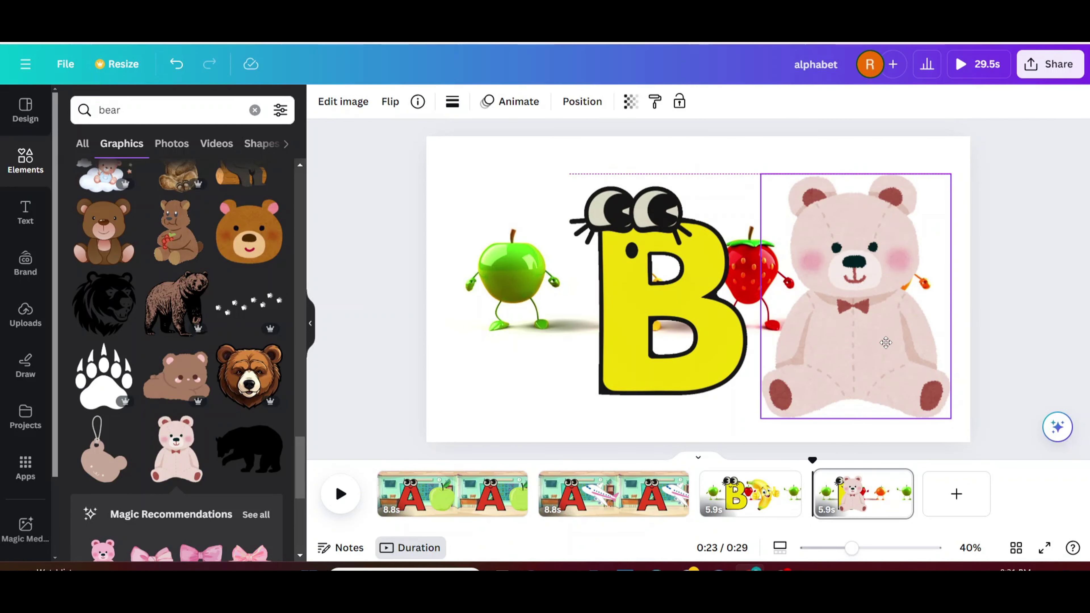
Apply the Pop animation to the pink teddy bear.
left_click(509, 101)
left_click(98, 425)
scroll(242, 444, "down", 2)
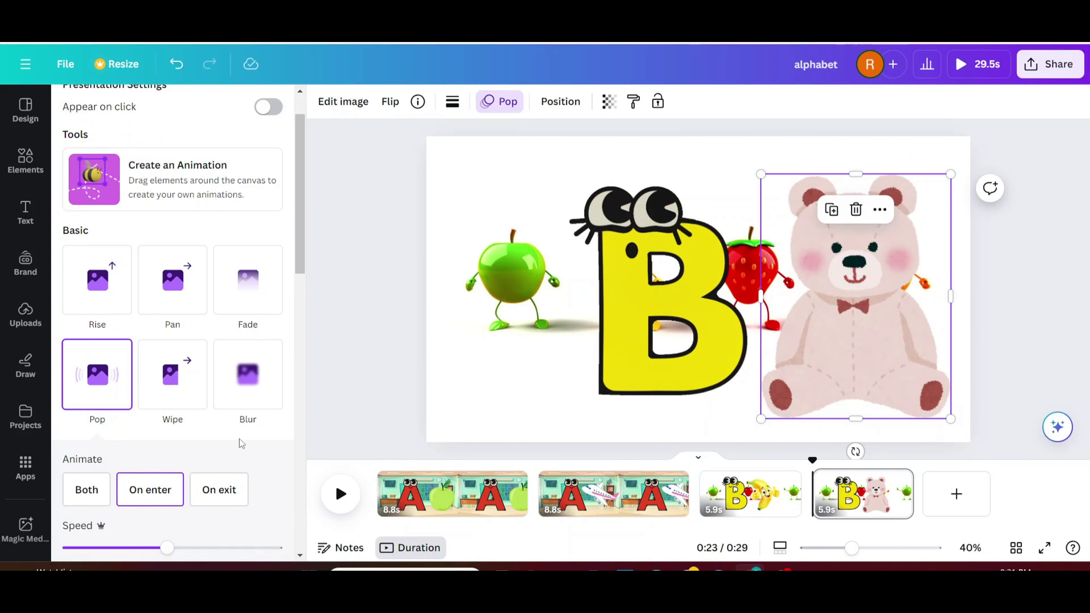
Add a page after the bear page and use the "kitchen background" graphic with the white refrigerator as its background.
right_click(891, 509)
left_click(900, 221)
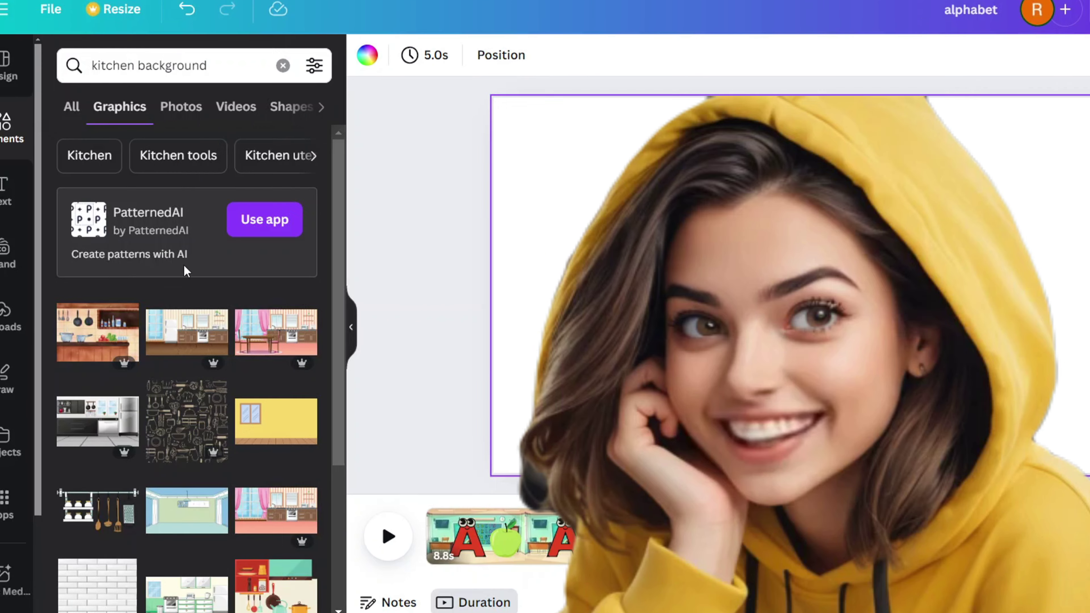
left_click(194, 347)
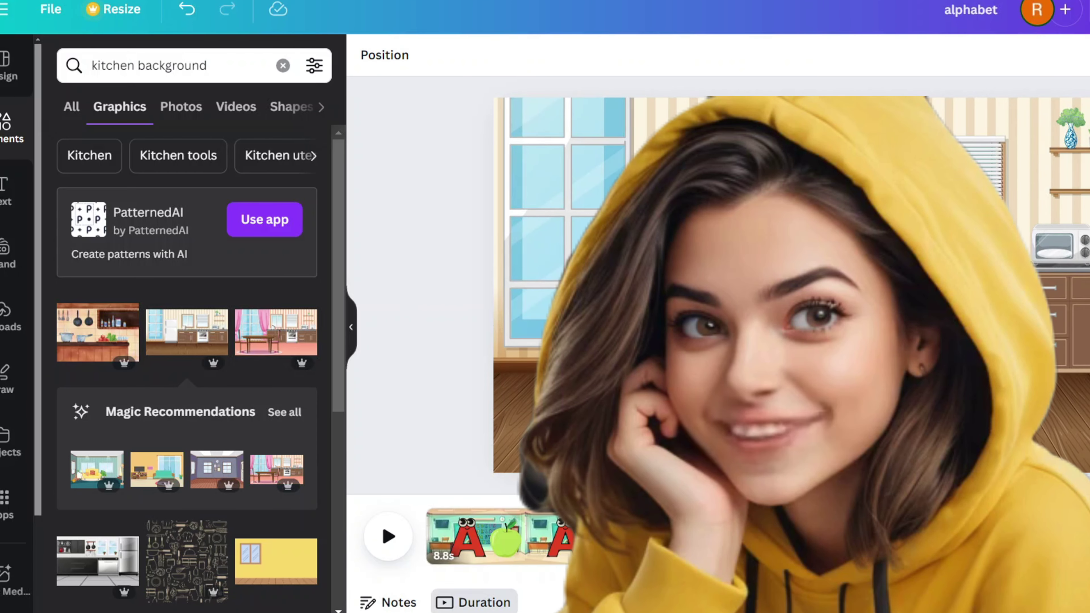
Search for "c" graphics and place the light green letter C with a face on the kitchen page.
left_click(207, 65)
type("c")
scroll(92, 321, "down", 10)
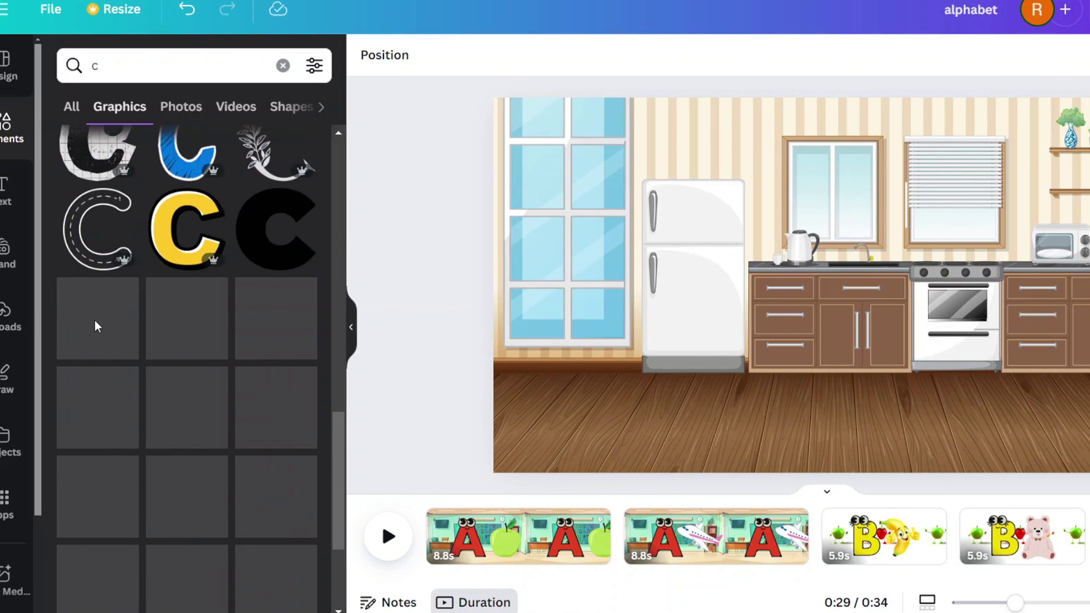
left_click_drag(90, 215, 882, 423)
Try the Pan animation on the green letter C and undo the last two changes.
left_click(737, 55)
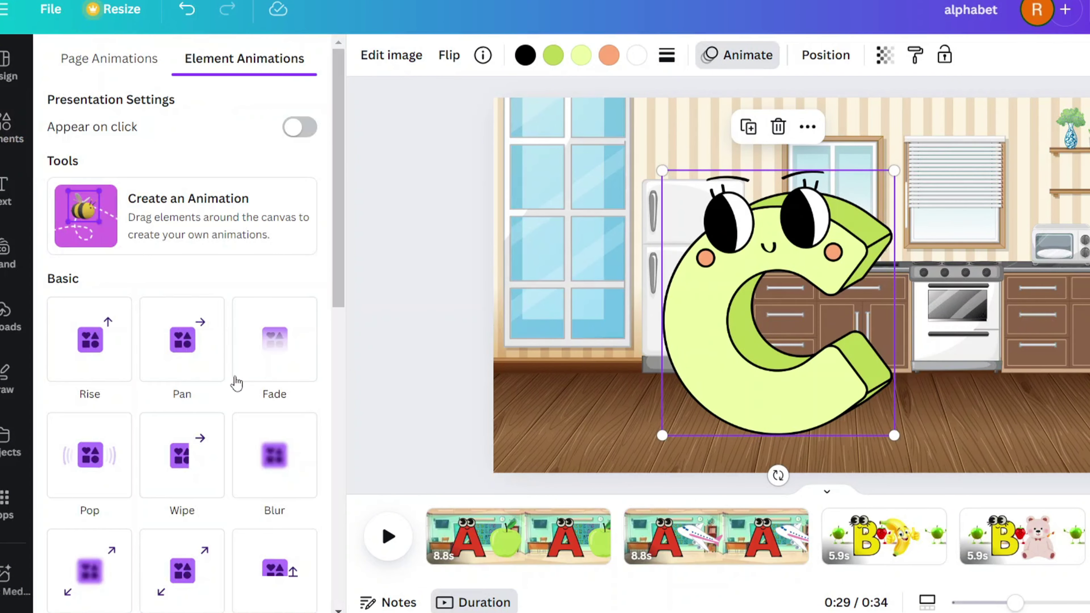
left_click(182, 307)
left_click(187, 9)
left_click(187, 9)
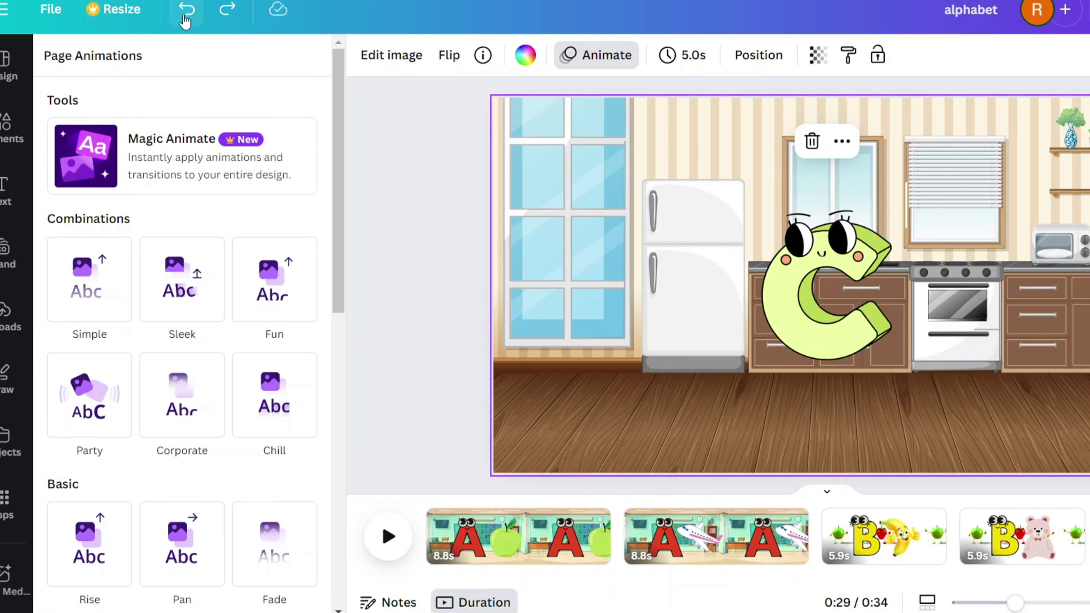
Enlarge the green letter C and place the pink walking cup character from a "cup" graphics search beside it.
left_click_drag(937, 412, 896, 362)
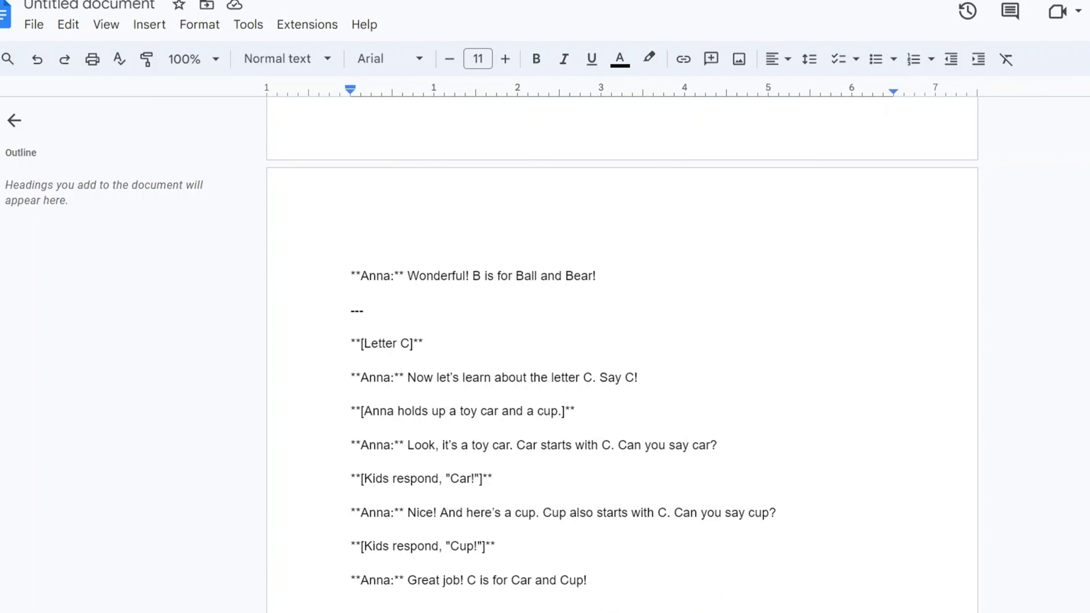
left_click(190, 69)
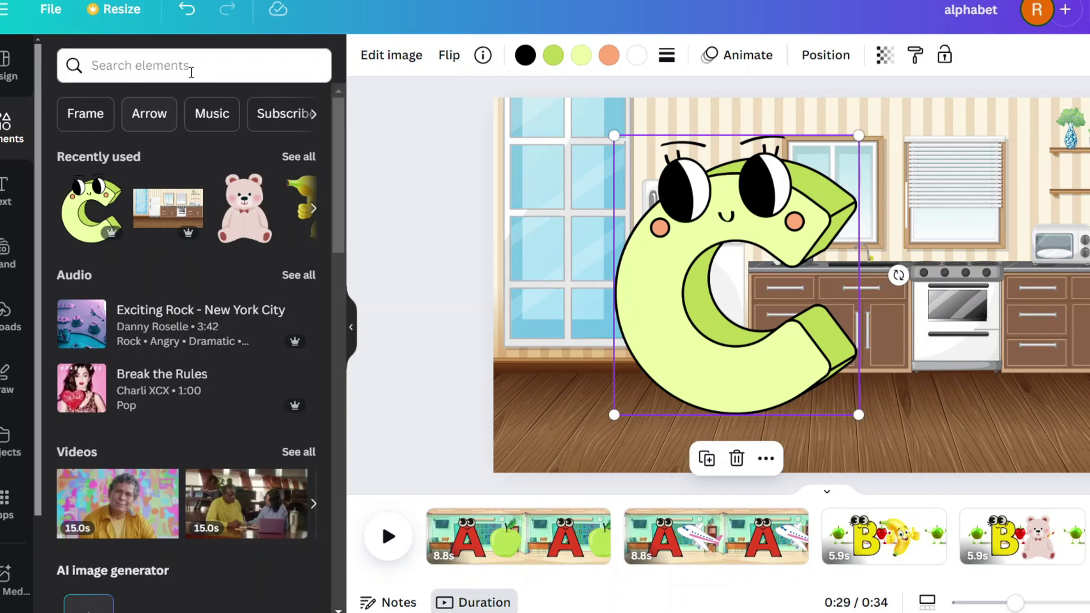
type("cup")
key("Return")
scroll(206, 299, "down", 3)
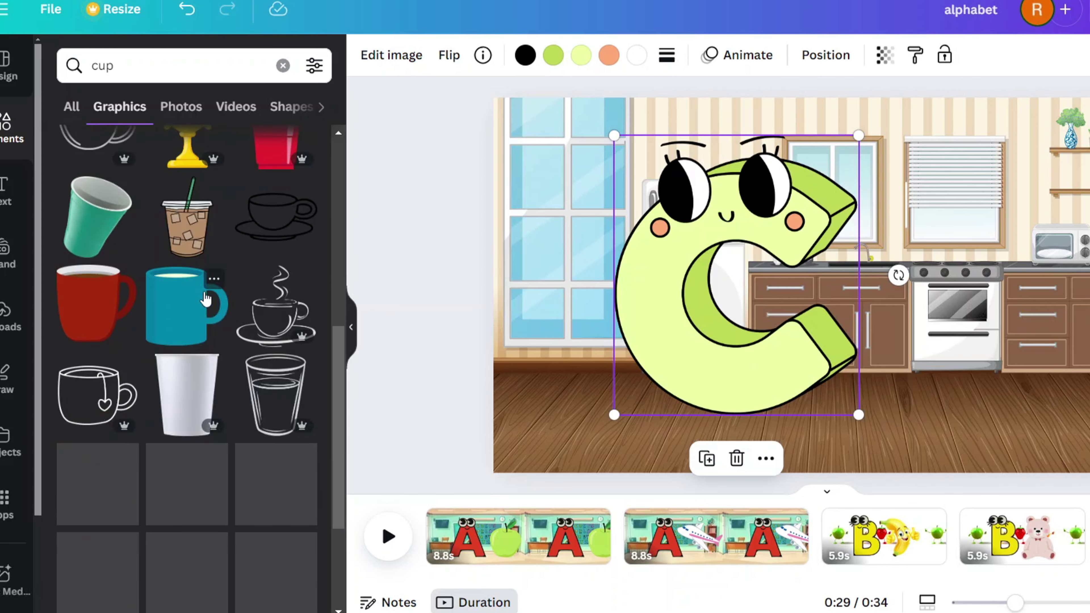
scroll(206, 299, "down", 5)
left_click(98, 307)
left_click_drag(880, 360, 1053, 368)
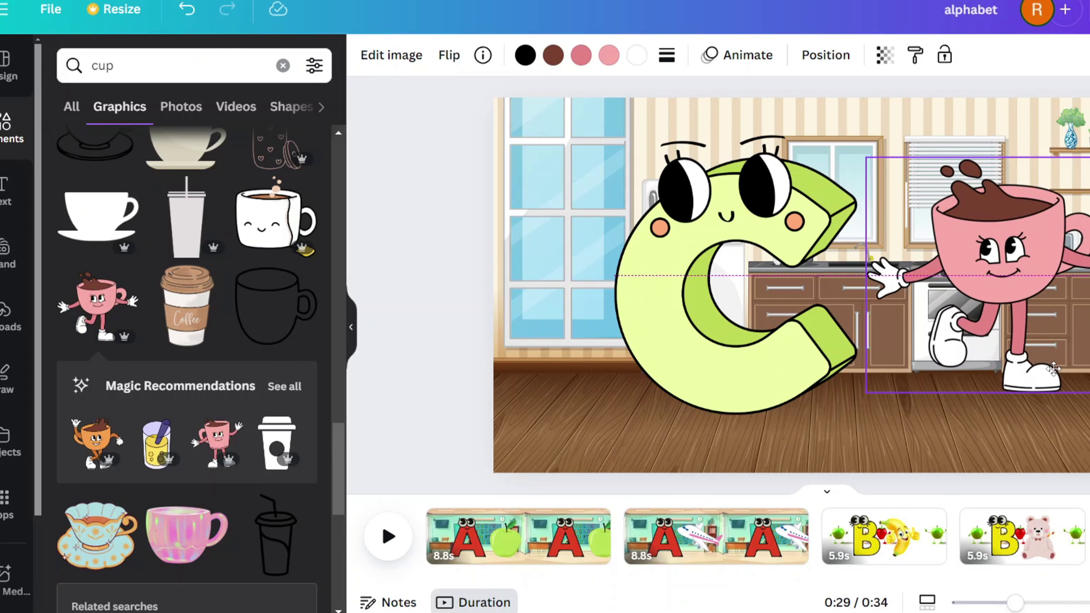
Apply the Pan animation to the green letter C and the Pop animation to the pink cup character.
left_click(751, 193)
left_click(737, 56)
left_click(182, 308)
left_click(1012, 315)
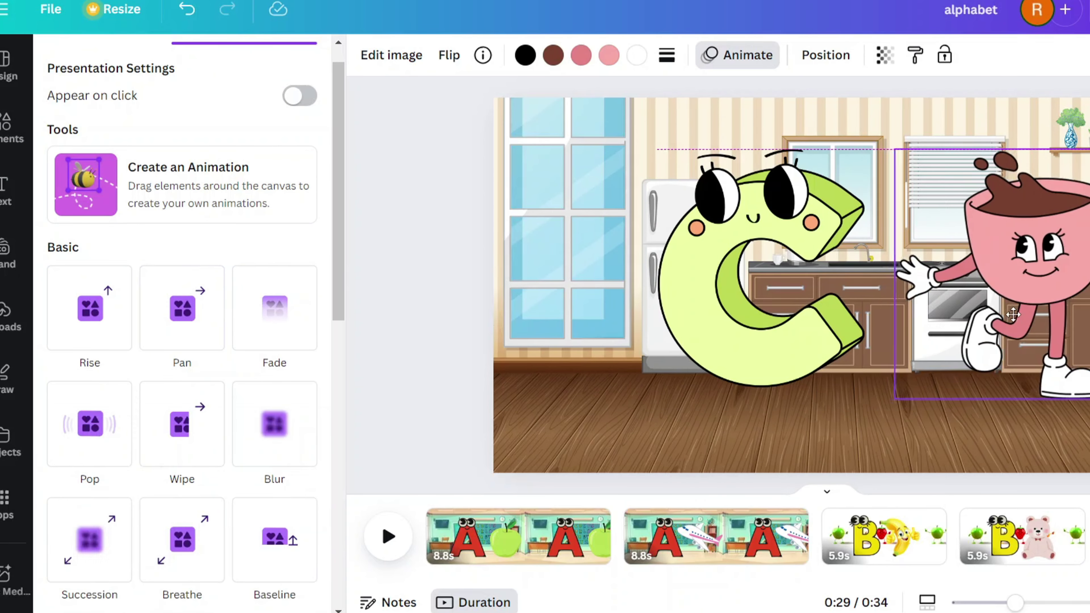
left_click(751, 193)
left_click(1012, 314)
left_click(89, 423)
Add a new page and use the "classroom background" graphic with the green chalkboard and wooden floor as its background.
key("ctrl+Return")
left_click(83, 71)
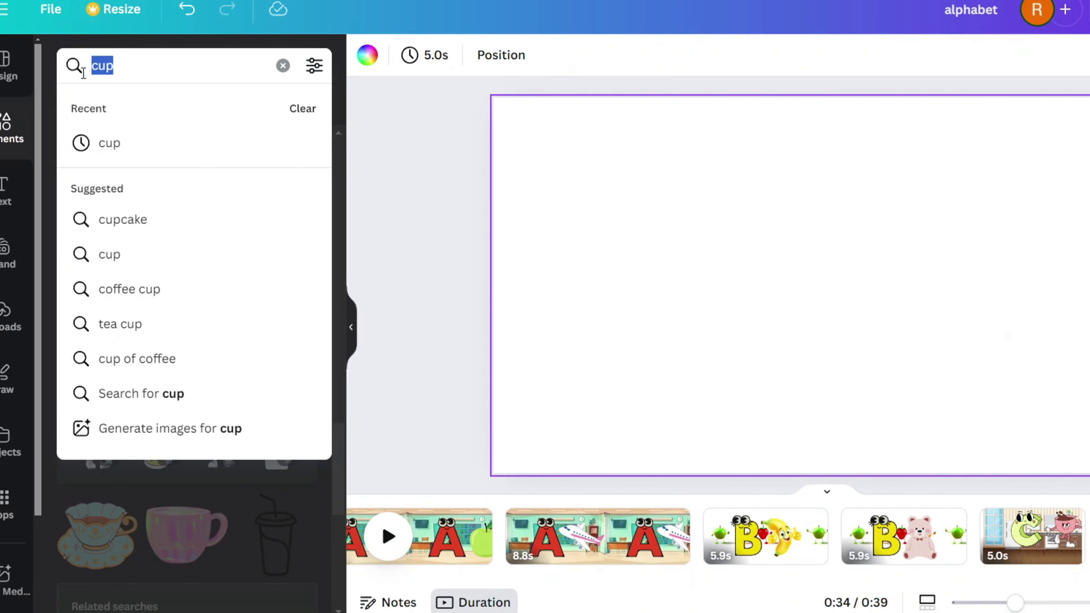
key("BackSpace")
type("class")
left_click(146, 144)
left_click(276, 330)
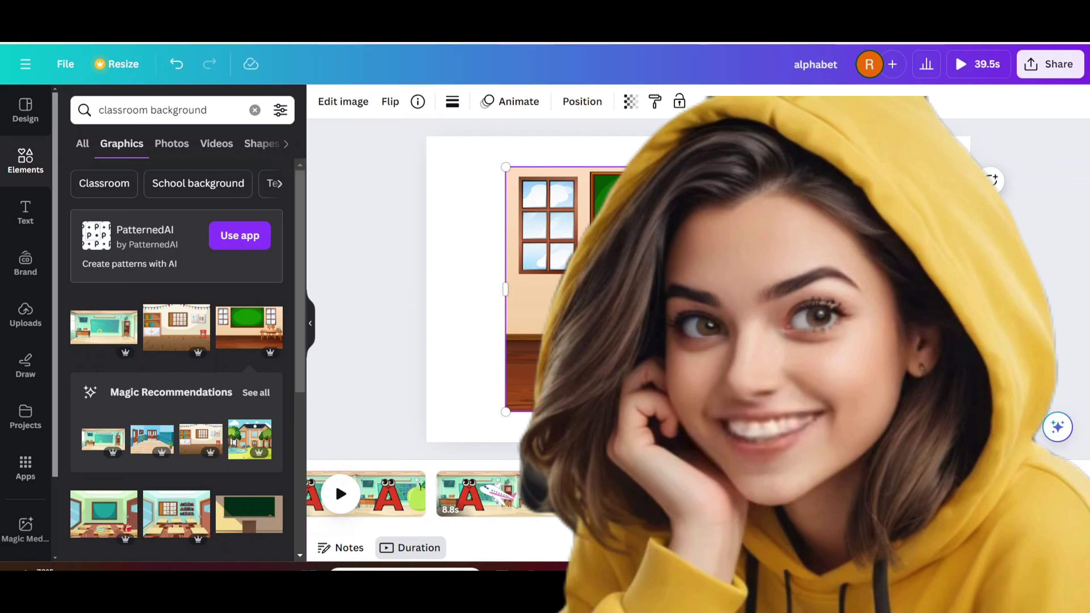
Search for "c" graphics and add the light green letter C with a face to the chalkboard classroom page.
left_click(150, 110)
type("c")
key("Return")
left_click(111, 330)
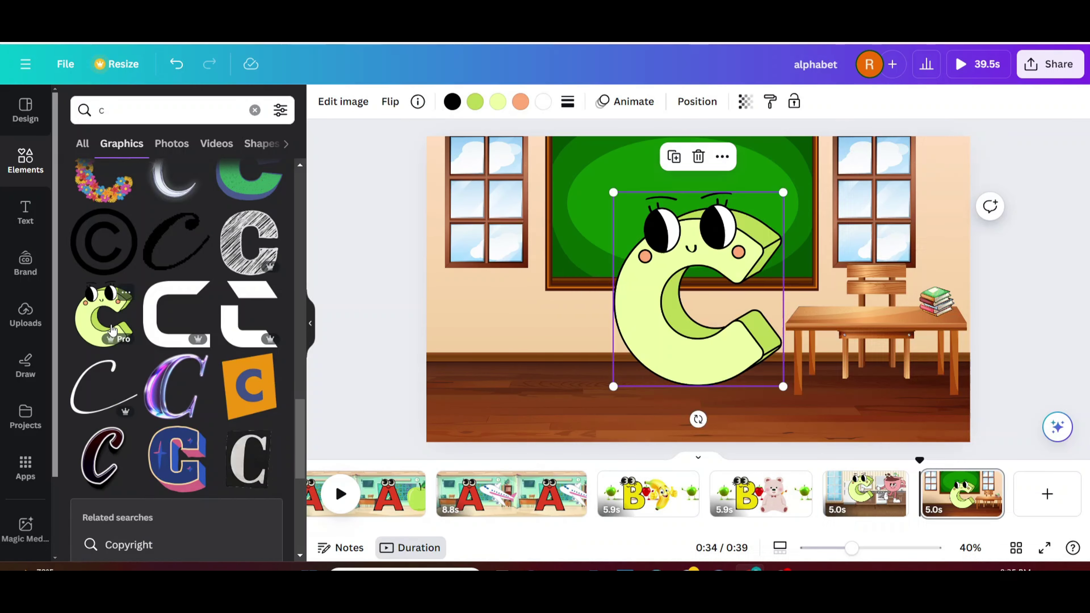
Search for "car" graphics and add the blue car with orange windows to the classroom page.
left_click(150, 110)
type("car")
key("Return")
left_click(176, 447)
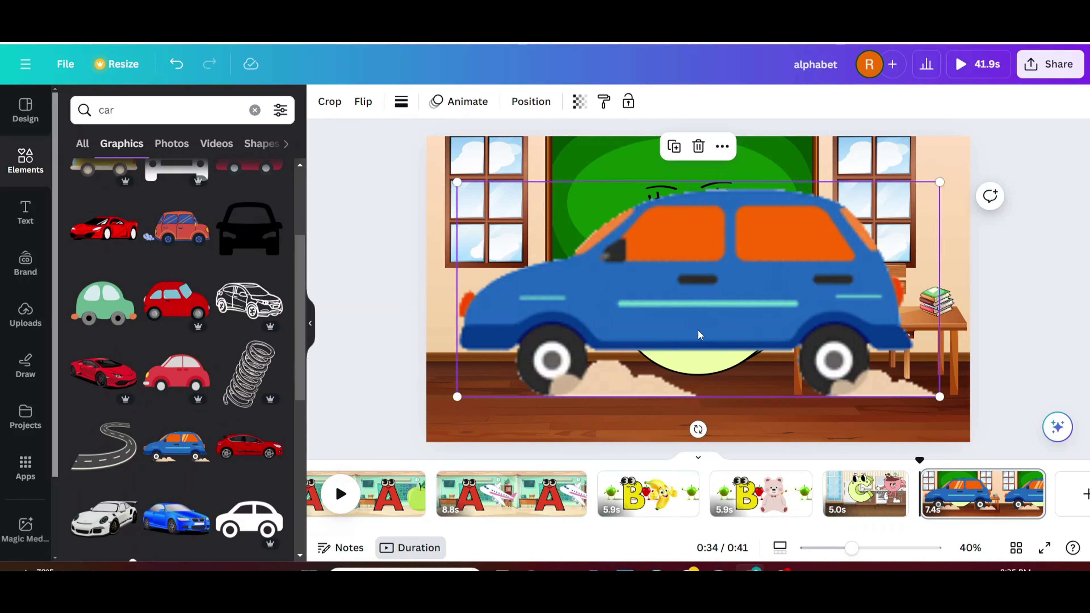
Shrink the blue car and move it onto the classroom floor below the letter C.
left_click_drag(456, 397, 603, 328)
left_click_drag(772, 266, 802, 365)
left_click_drag(961, 433, 970, 436)
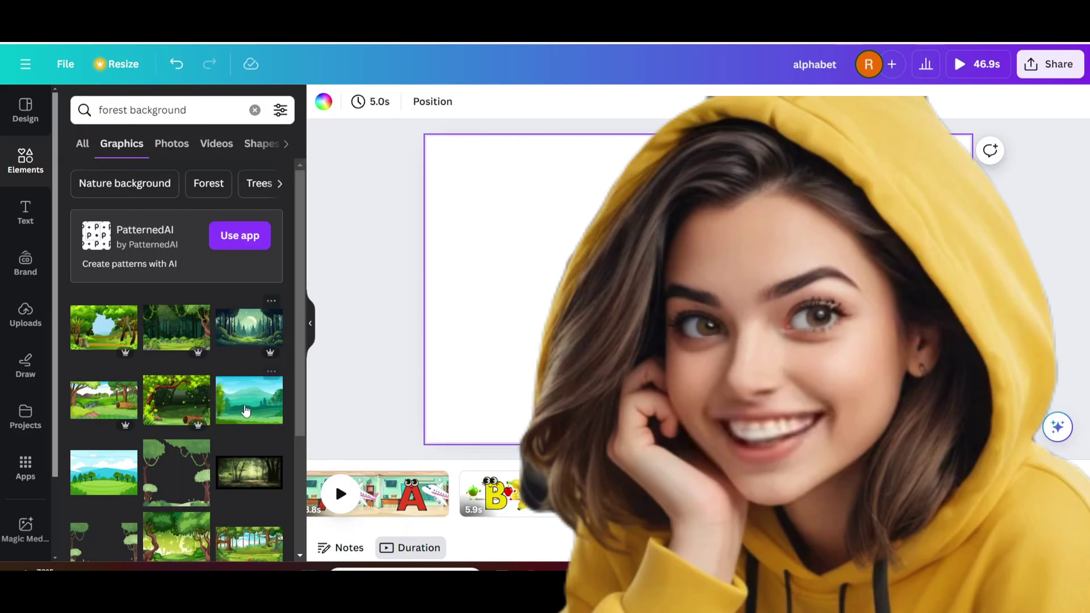
Give the new page a green "forest background" graphic and add the blue letter D and orange dinosaur graphics, searching for "d" and "dinosaur".
left_click(176, 399)
left_click(255, 110)
type("d")
key("Return")
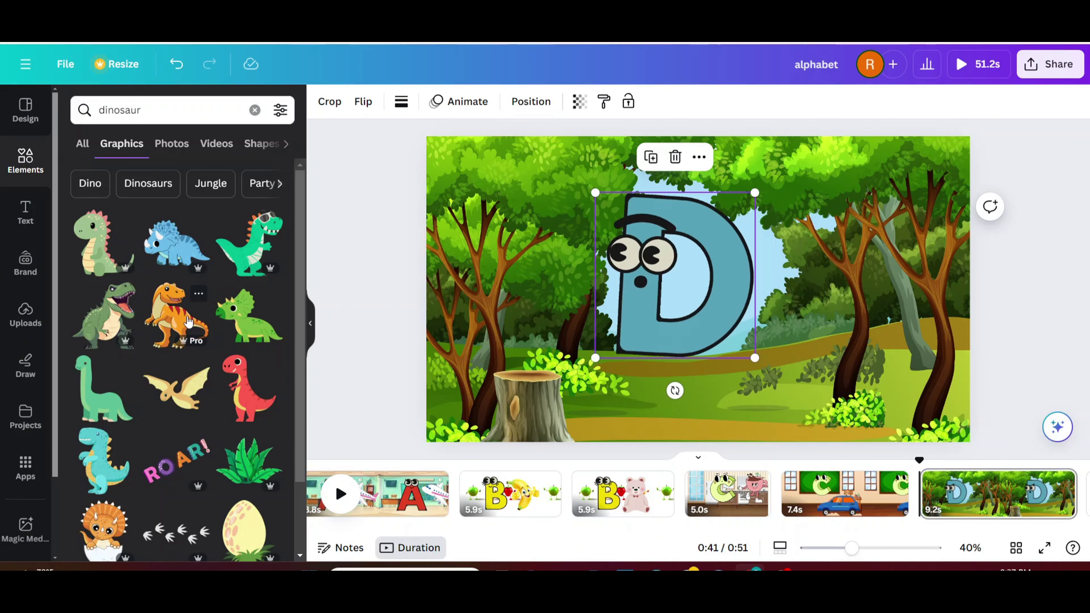
left_click(188, 321)
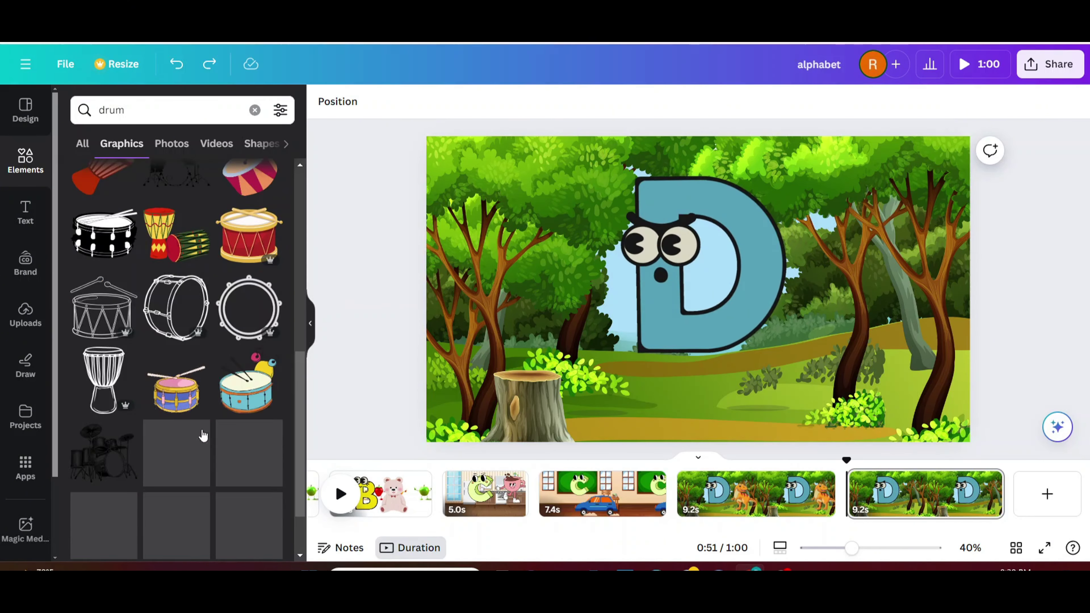
Add the red drum with drumsticks beside the letter D on the second forest page and apply the Pop animation to it.
left_click_drag(246, 384, 975, 360)
left_click_drag(897, 317, 879, 304)
left_click(515, 103)
left_click(102, 445)
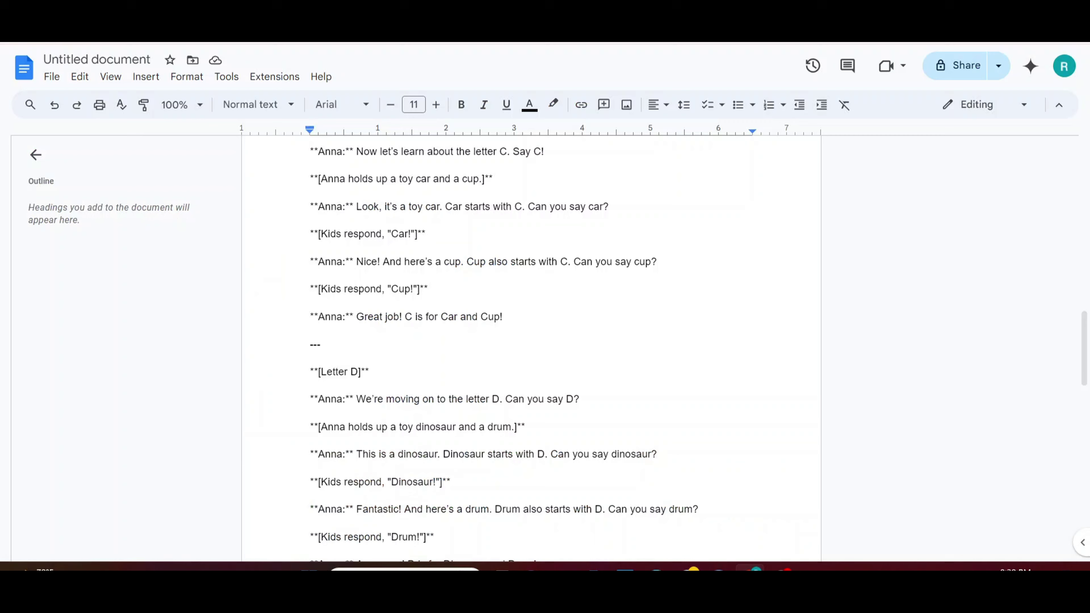
Consult the script document, then search for "e" graphics and add the rainbow unicorn letter E to the attic playroom page.
scroll(527, 357, "down", 5)
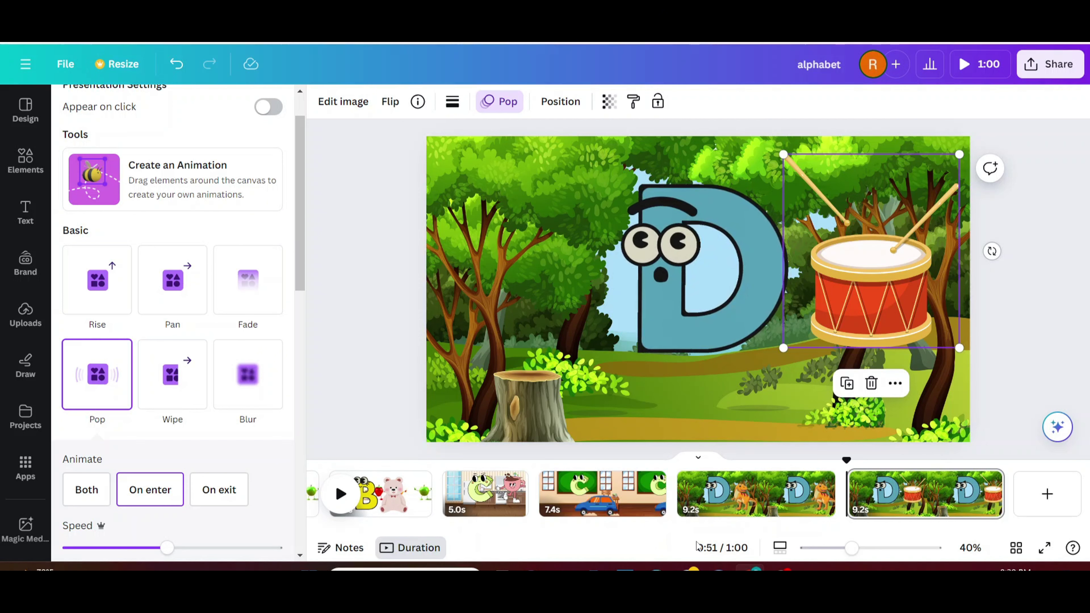
left_click(25, 160)
left_click(146, 113)
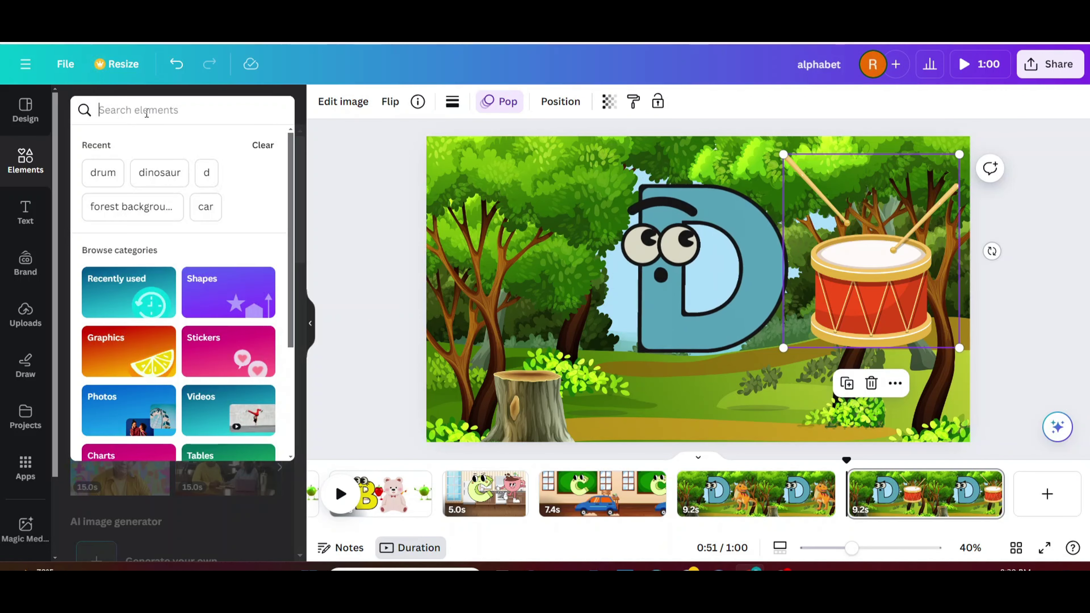
type("e")
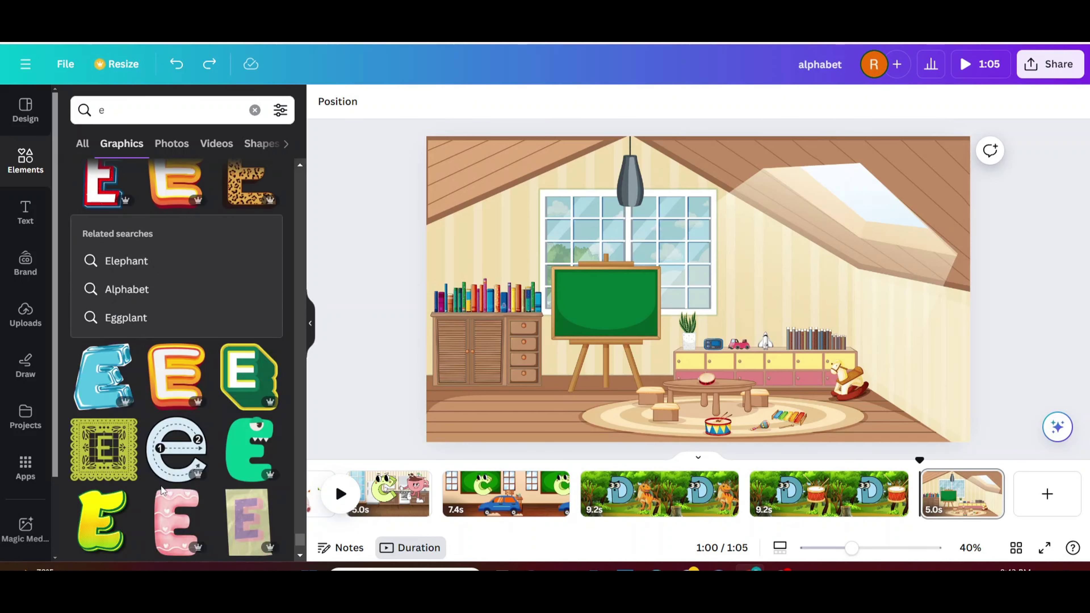
scroll(162, 491, "down", 5)
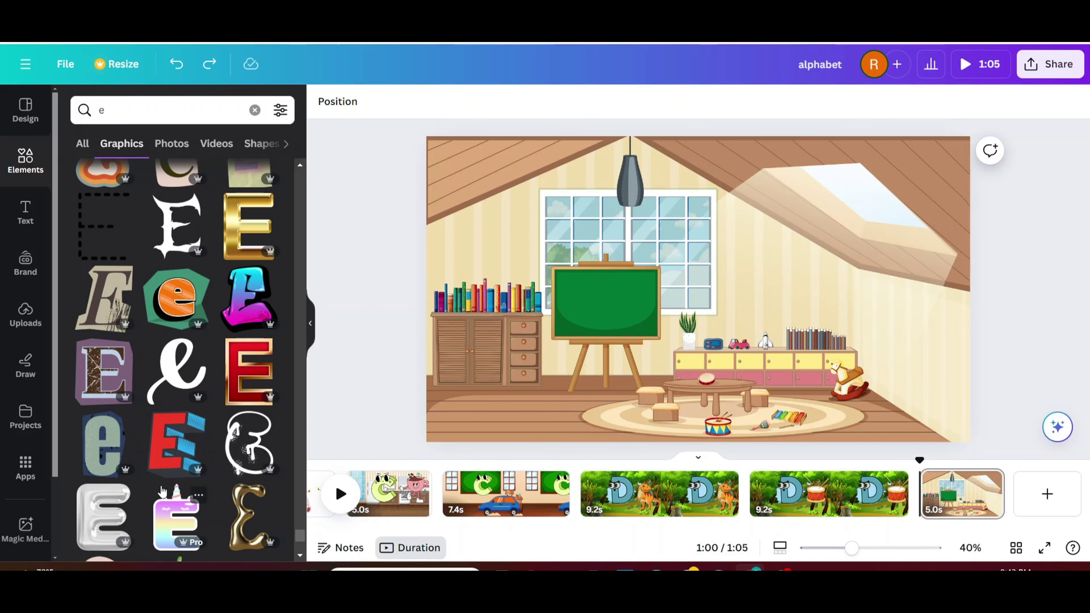
left_click(162, 490)
Recolor the mint parts of the unicorn letter E's horn to purple.
left_click(452, 101)
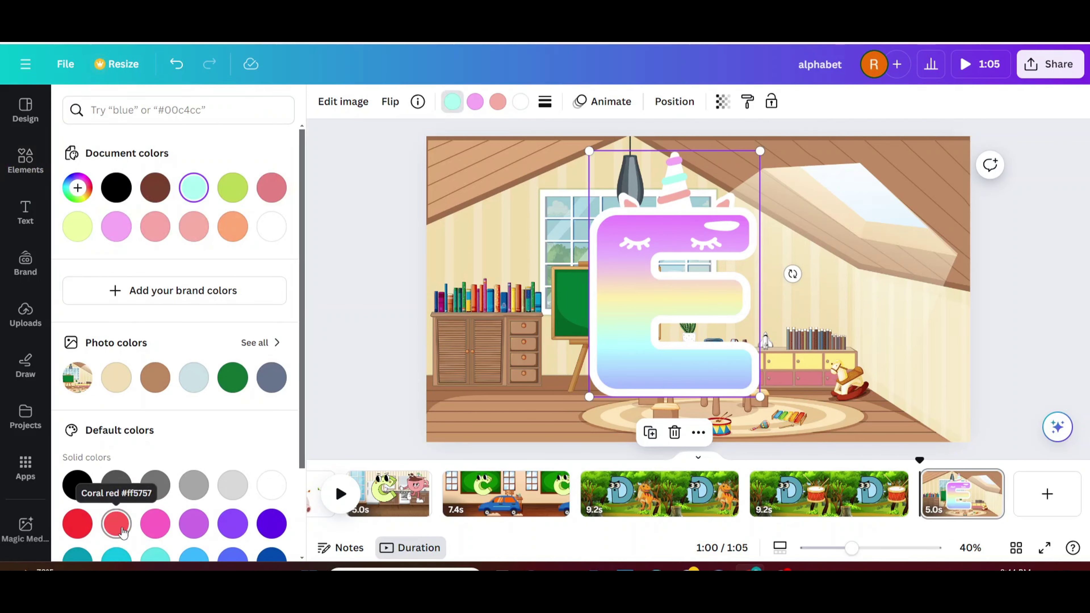
scroll(155, 510, "down", 3)
left_click(514, 386)
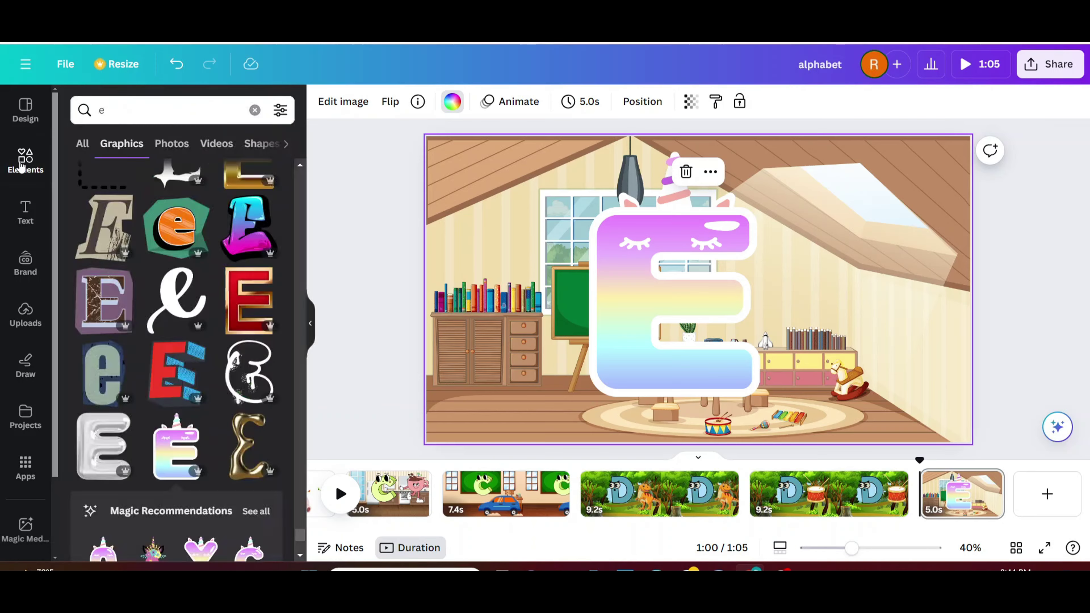
Search for "elephant" graphics, place the sitting elephant with pink ears beside the letter E, and animate it.
type("lephant")
key("Return")
left_click(266, 219)
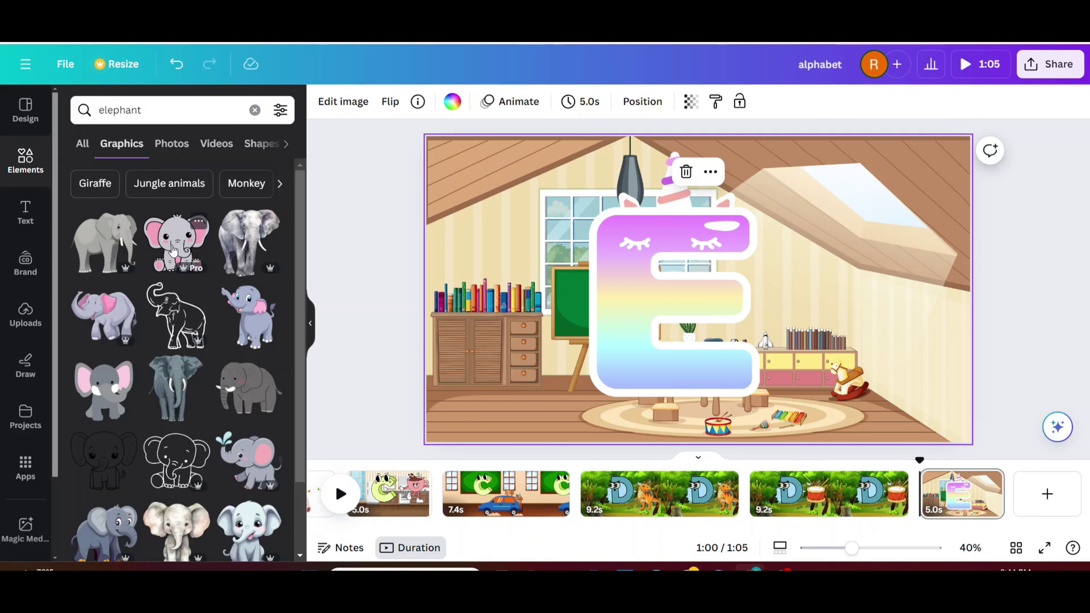
left_click_drag(175, 238, 863, 328)
left_click(602, 102)
left_click(95, 425)
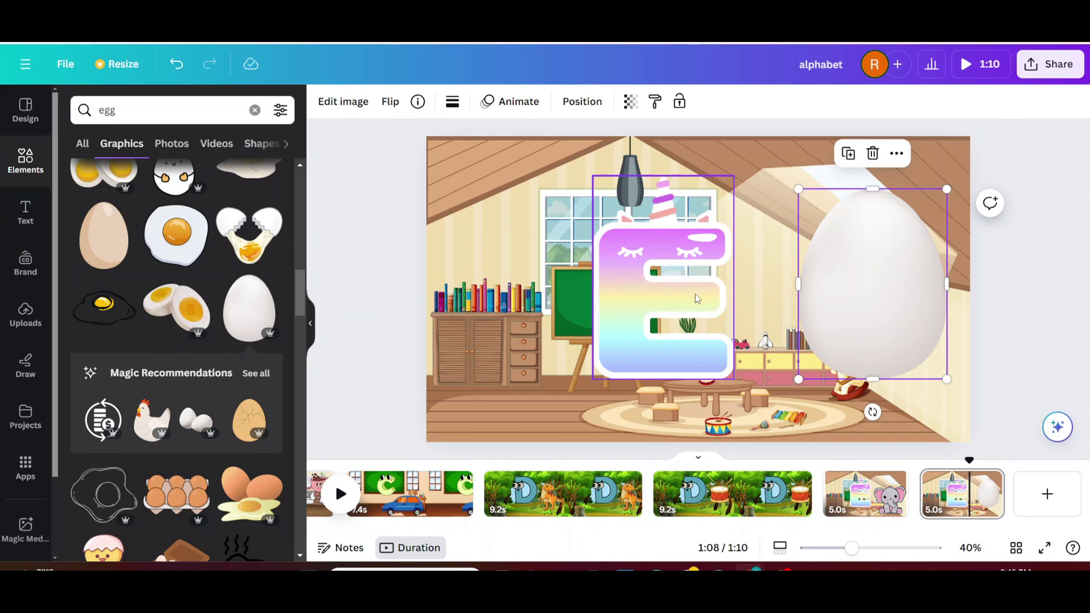
Add a new page after the egg page and set the colorful alphabet-blocks video from the elements as its background.
left_click(653, 274)
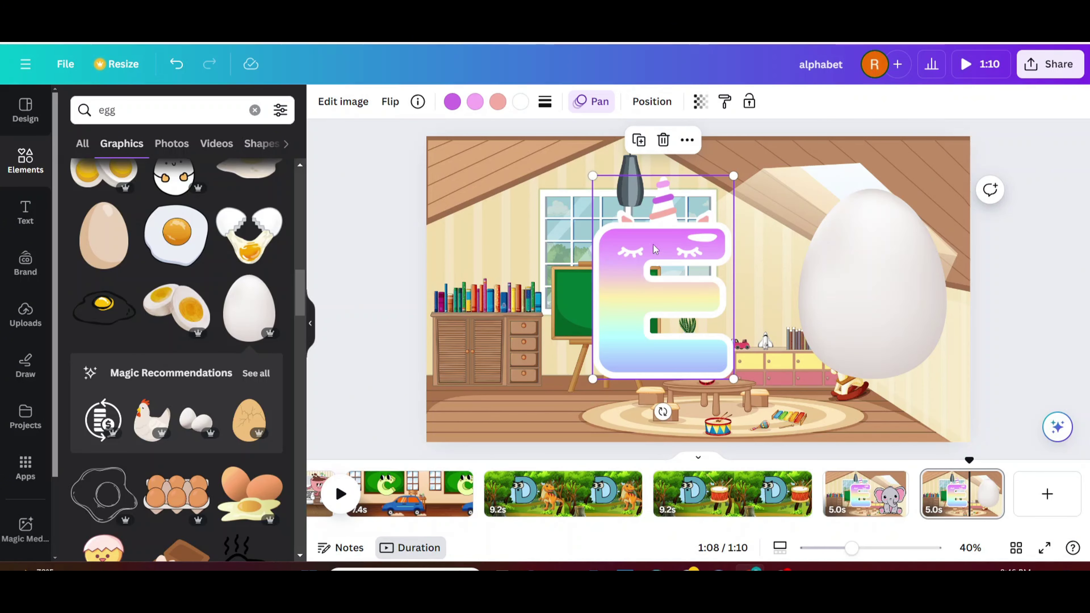
left_click(847, 329)
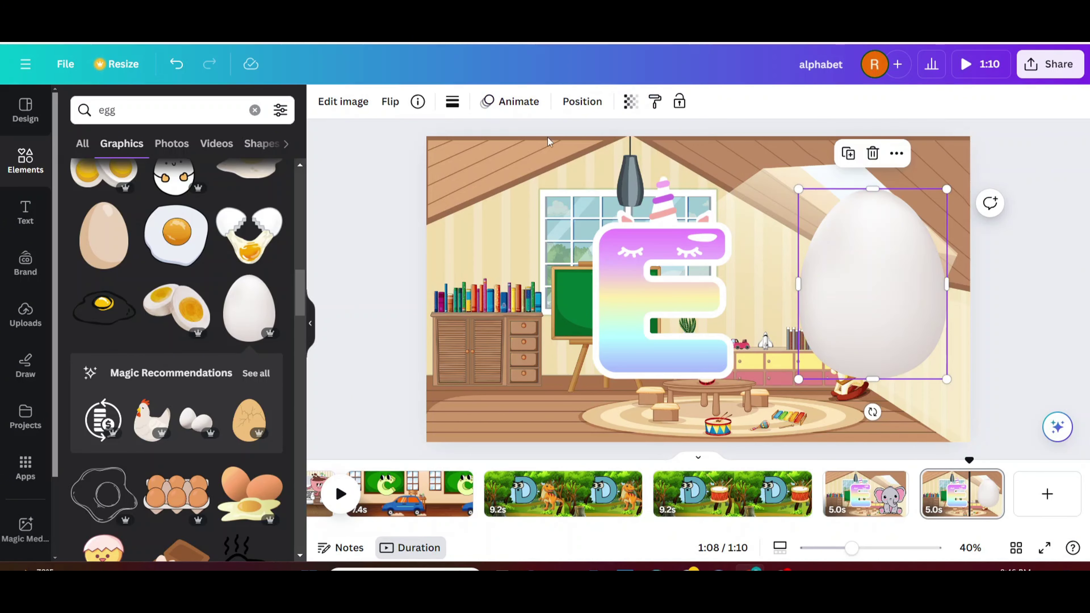
key("ctrl+Return")
left_click(25, 168)
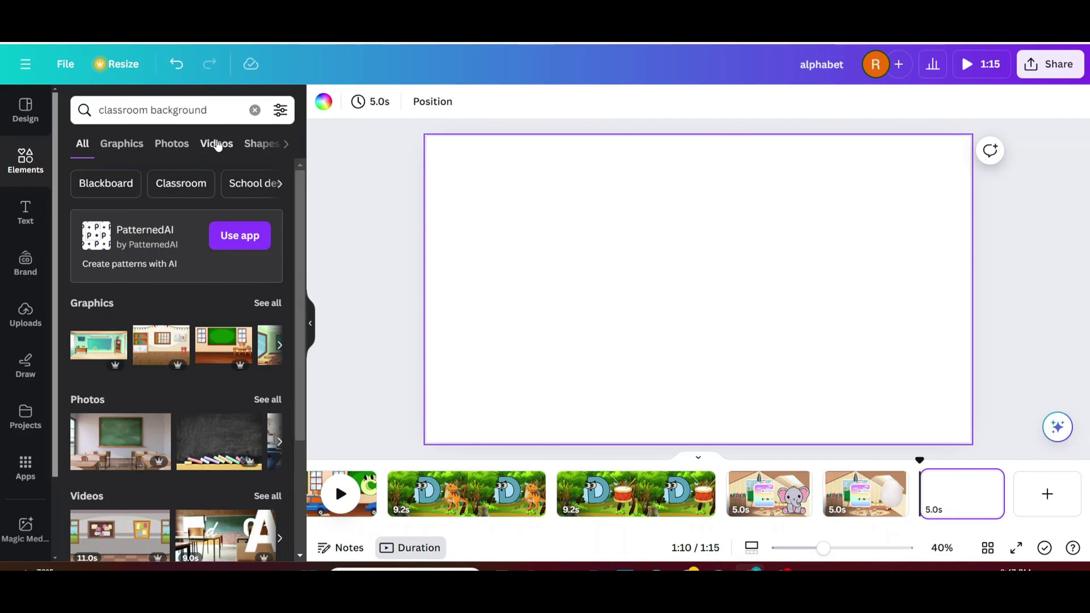
left_click(214, 143)
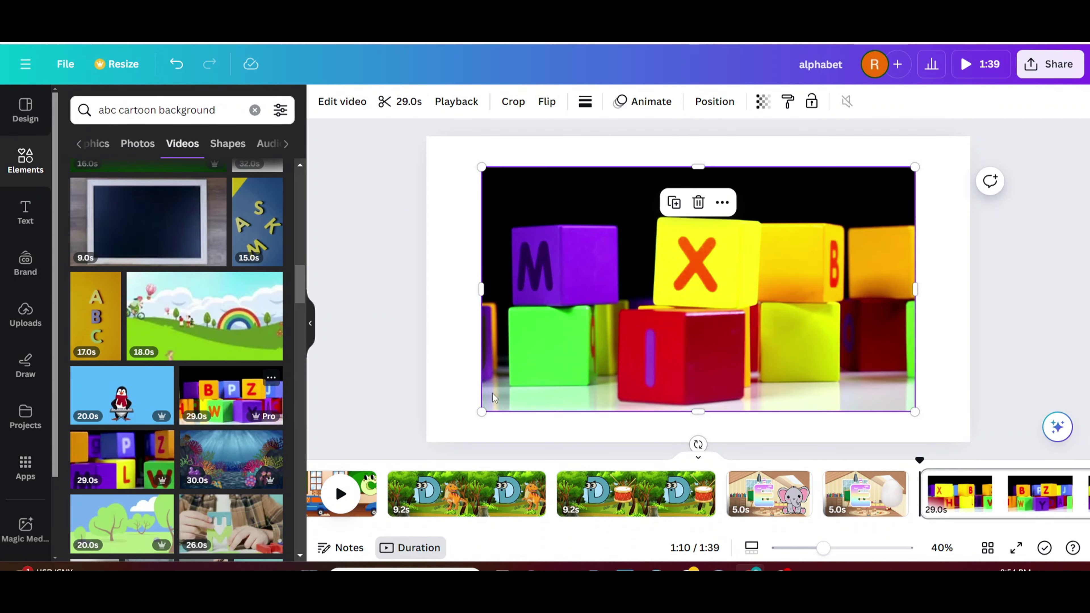
right_click(698, 287)
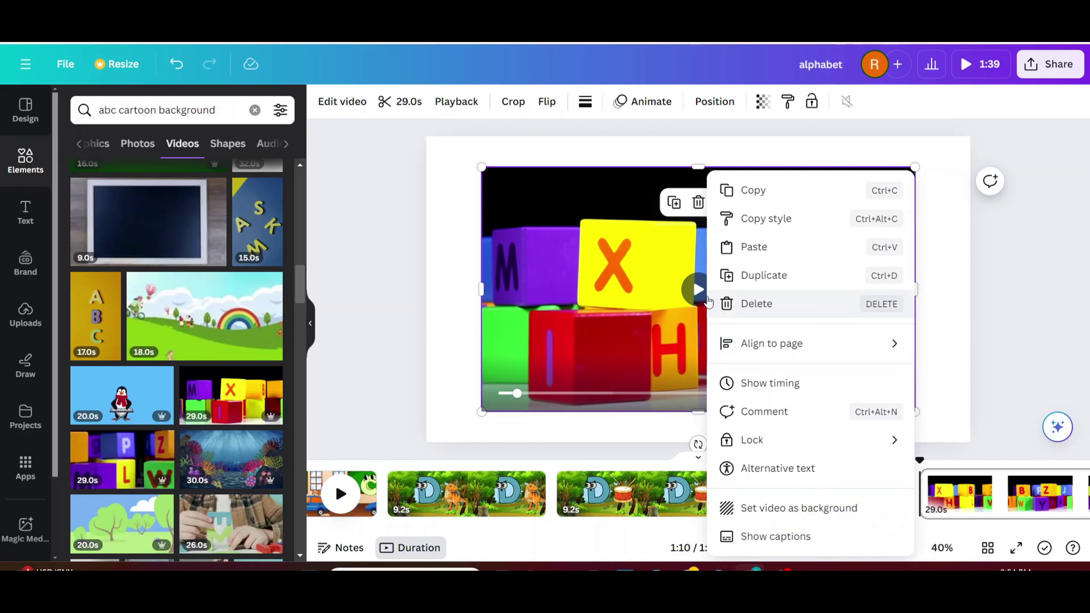
left_click(798, 507)
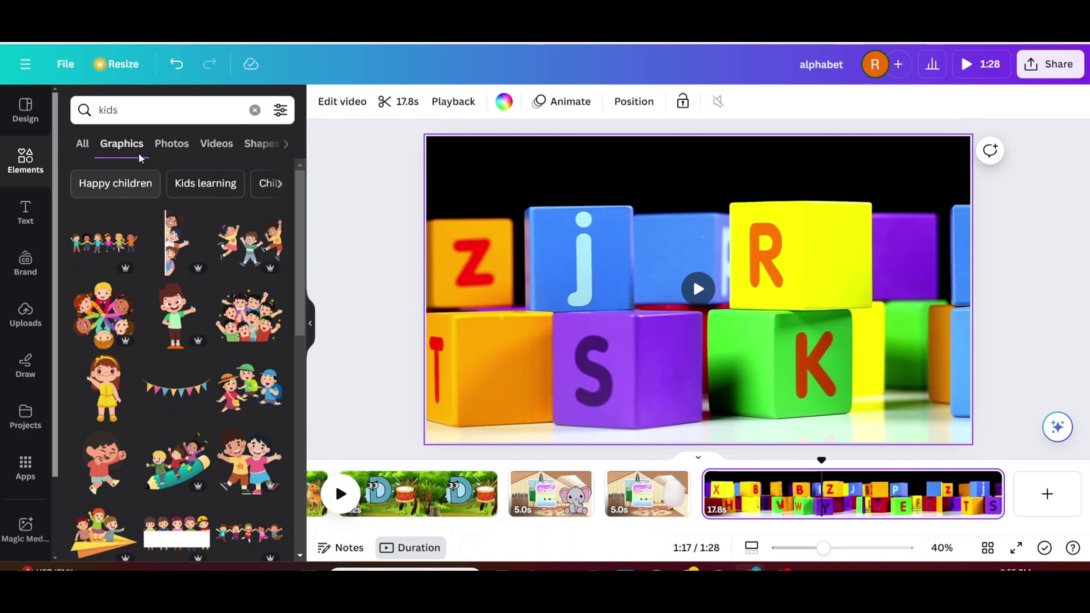
Search for "kids studying abc" graphics and add the three children holding up A, B and C to the blocks page.
left_click(134, 111)
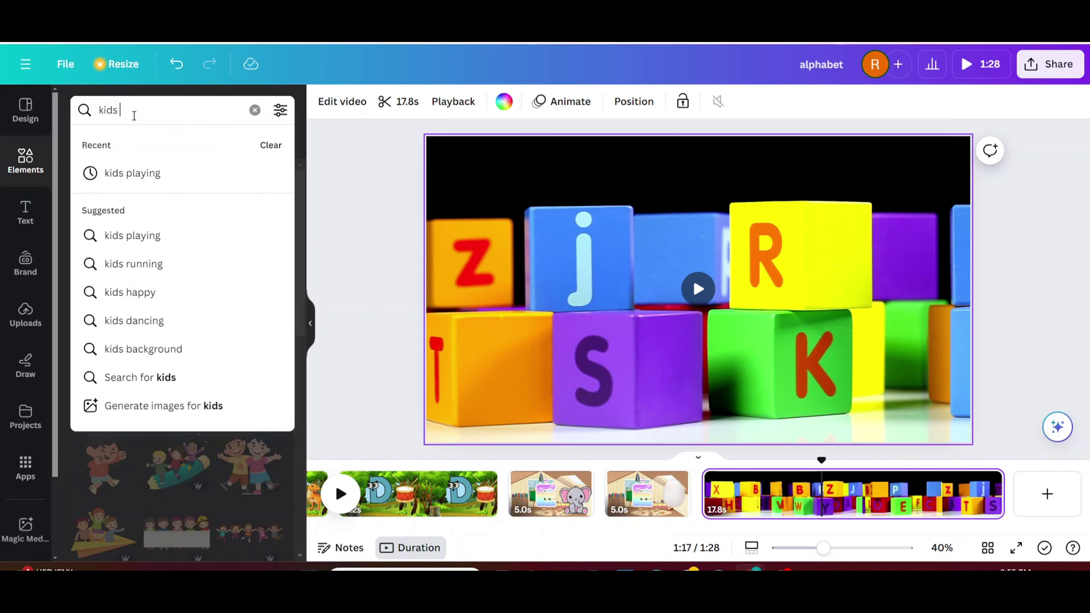
type("st")
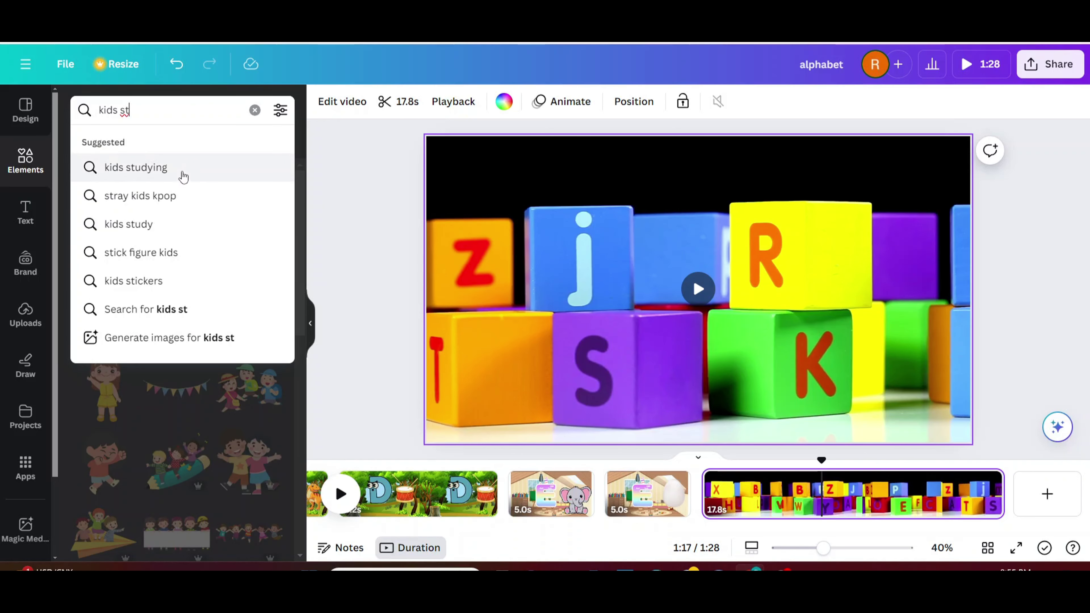
left_click(170, 170)
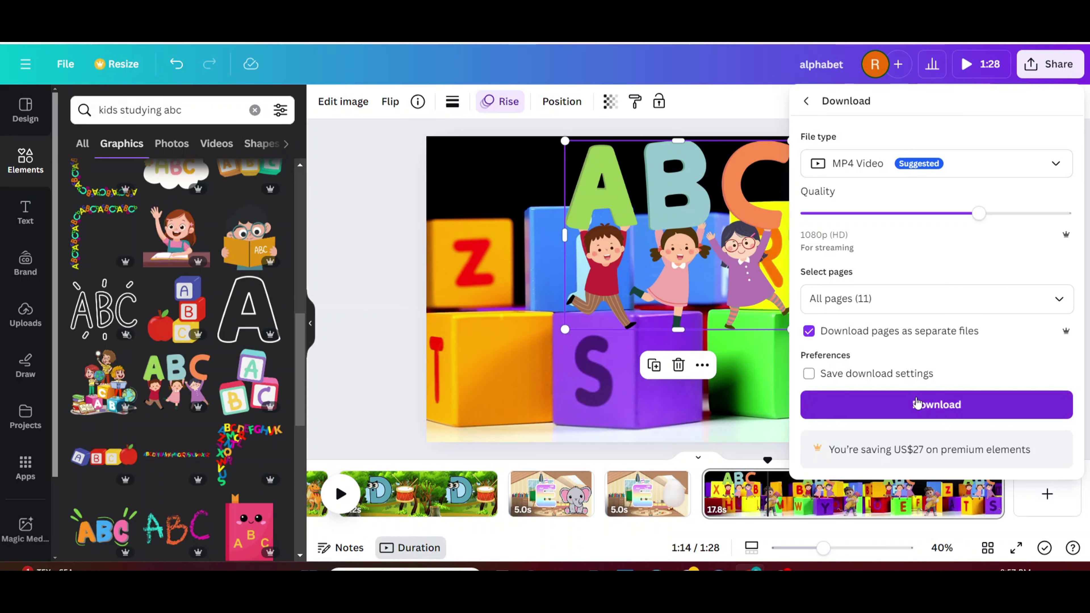
Download all pages as separate MP4 Video files at 1080p (HD) quality.
left_click(917, 404)
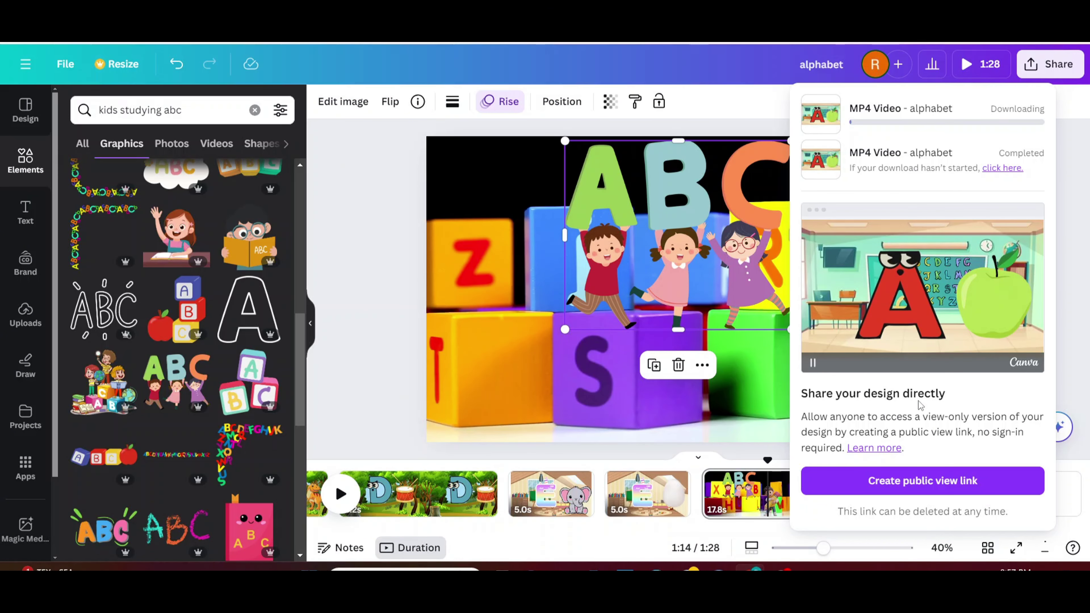
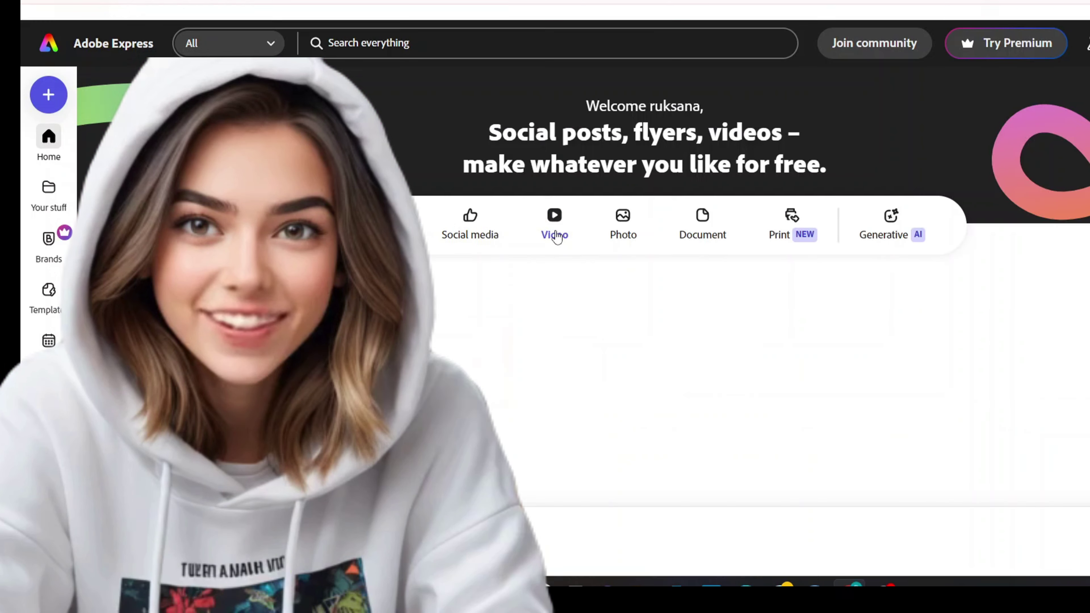
Switch to Adobe Express and open the Animate characters quick action for videos.
left_click(555, 236)
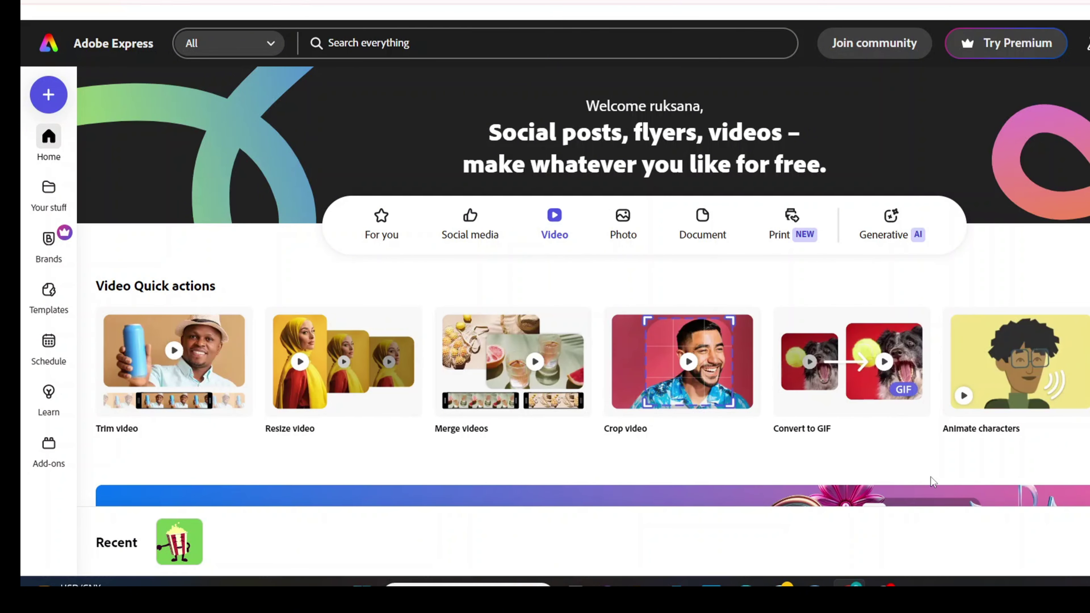
scroll(931, 481, "down", 2)
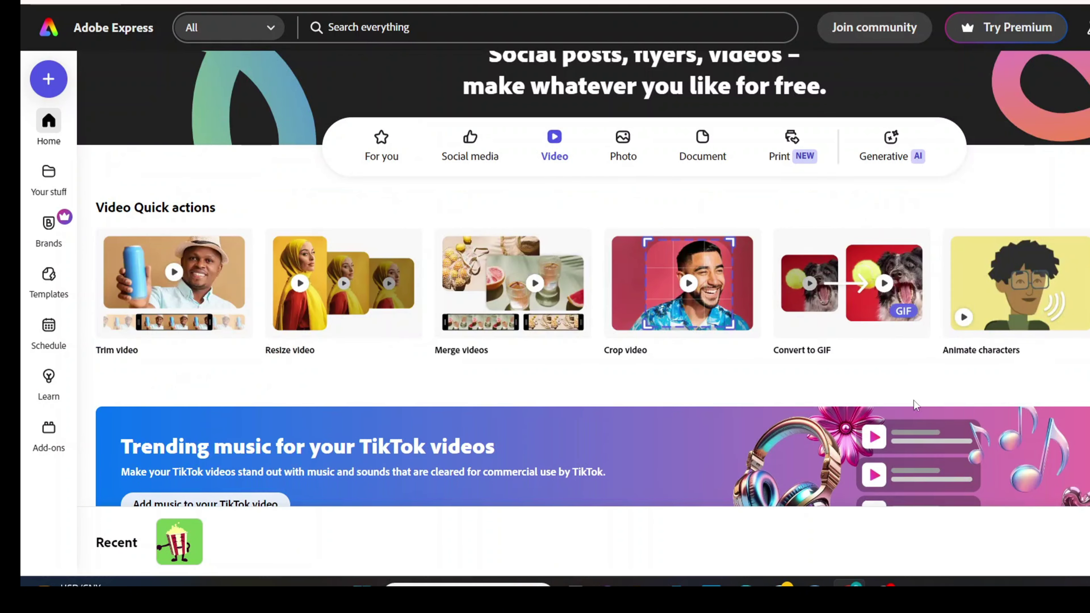
left_click(994, 309)
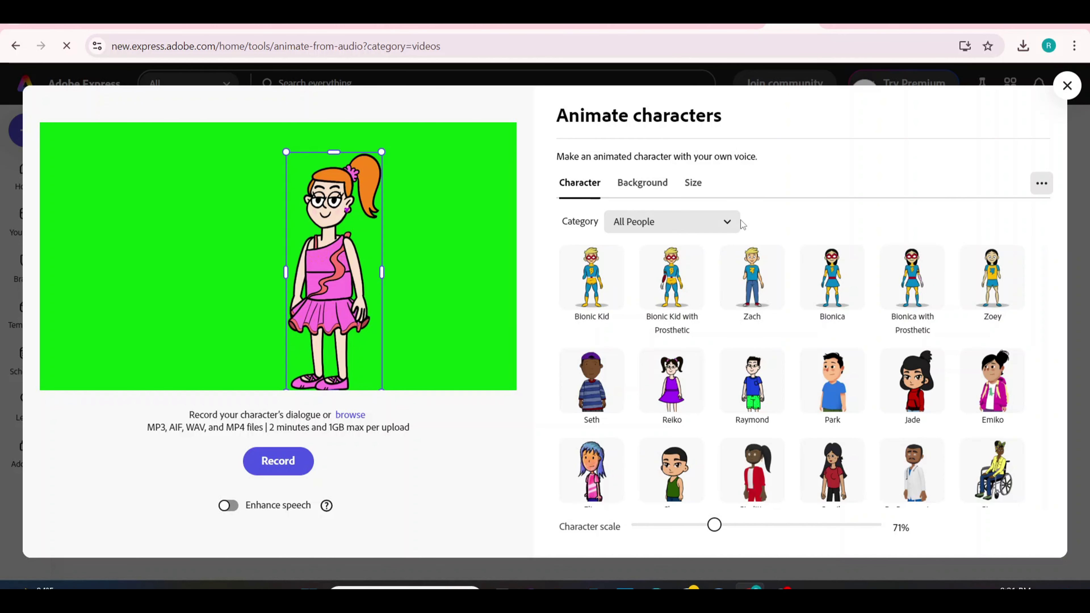
Choose the Reiko character from the Young People category and set its character scale to 86%.
left_click(671, 222)
left_click(673, 317)
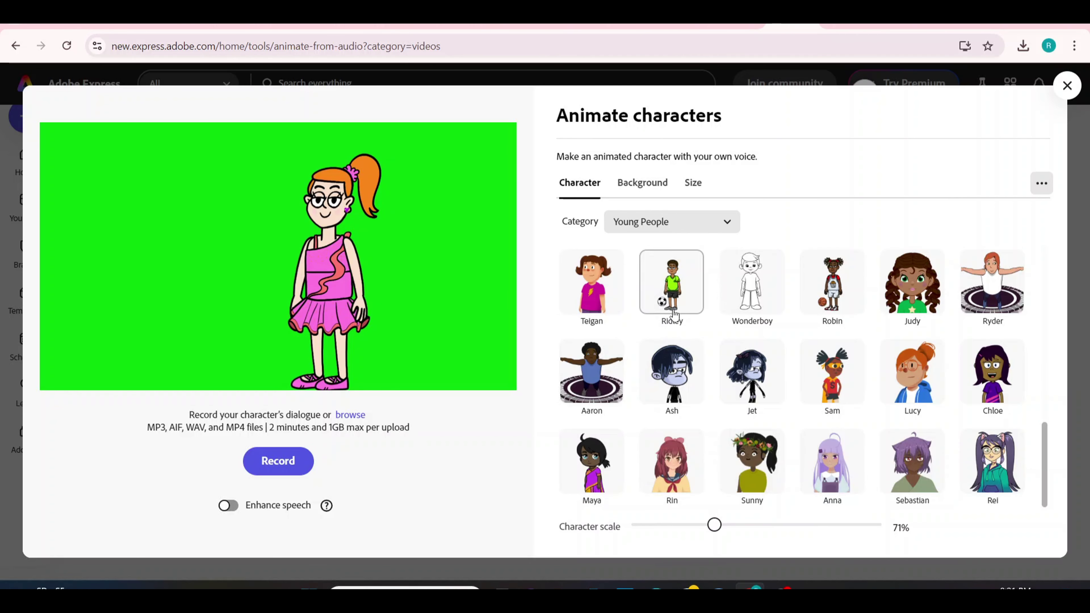
scroll(973, 472, "up", 5)
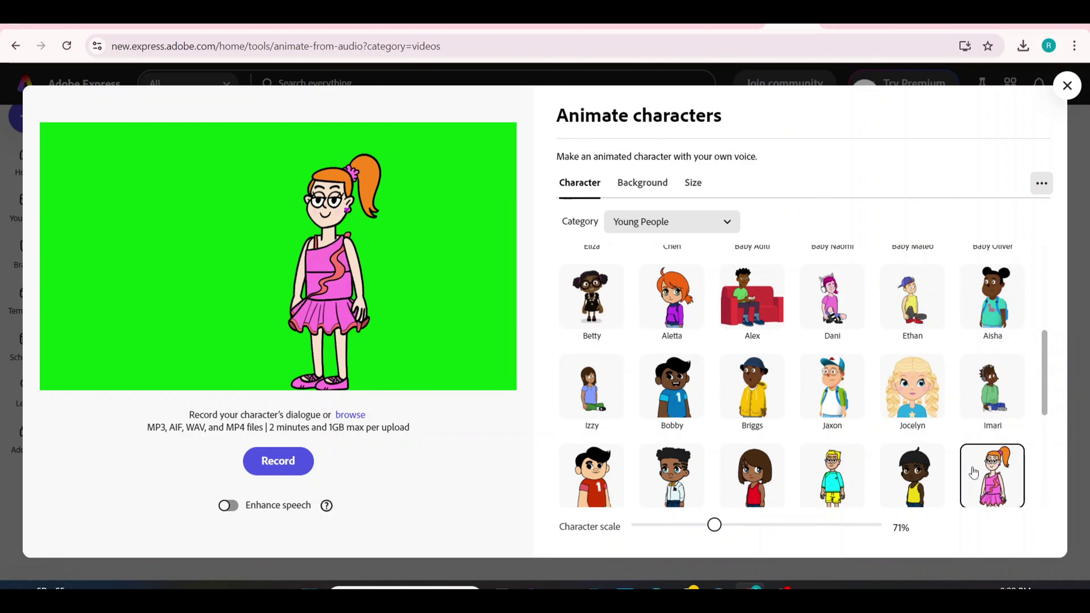
scroll(974, 471, "down", 4)
scroll(973, 472, "down", 2)
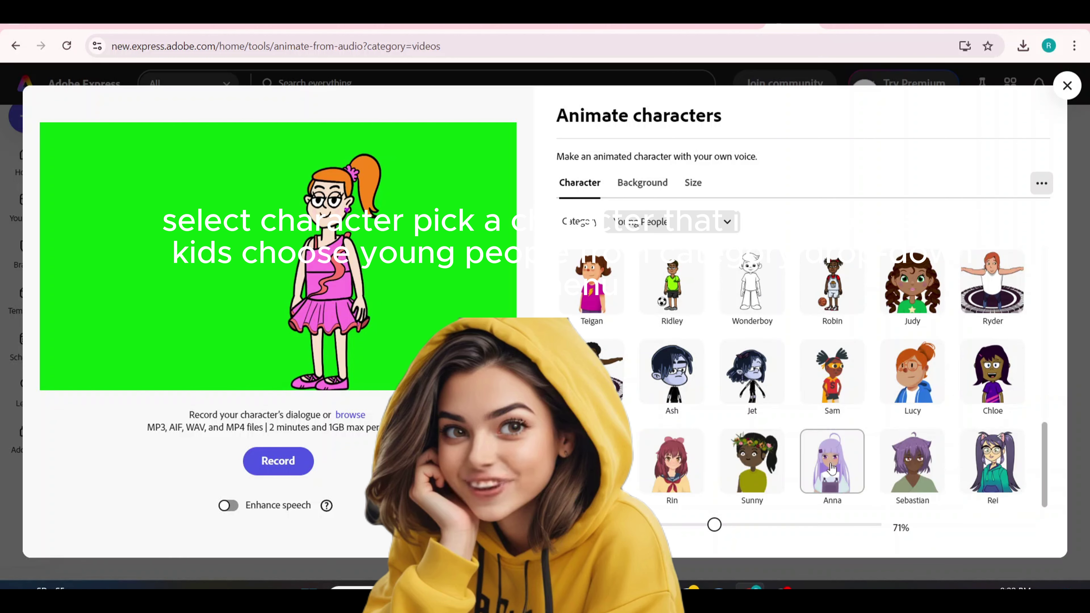
scroll(830, 463, "up", 10)
scroll(830, 462, "down", 2)
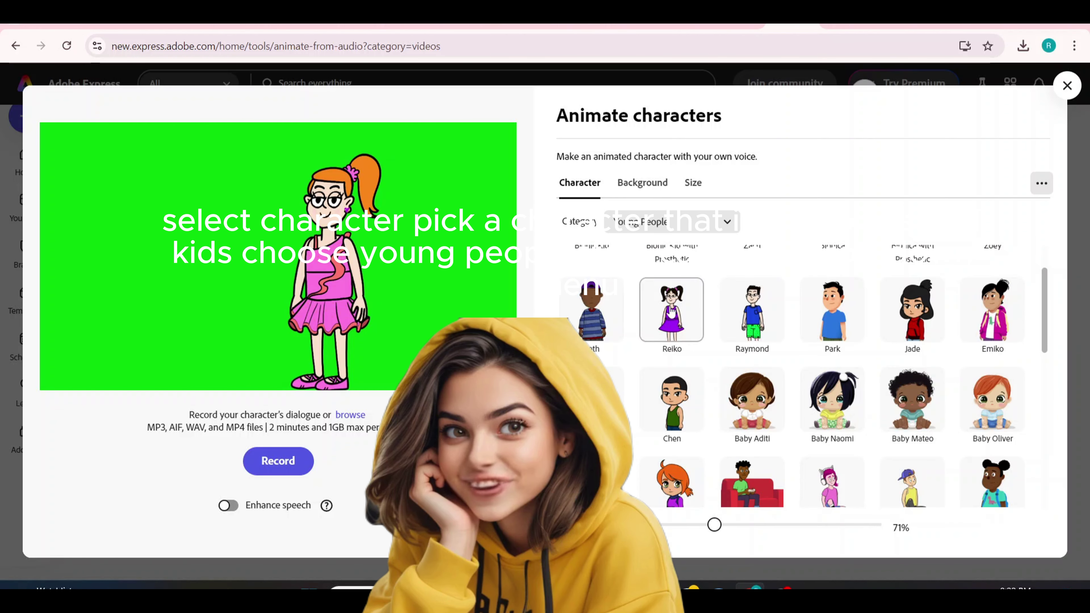
left_click(690, 317)
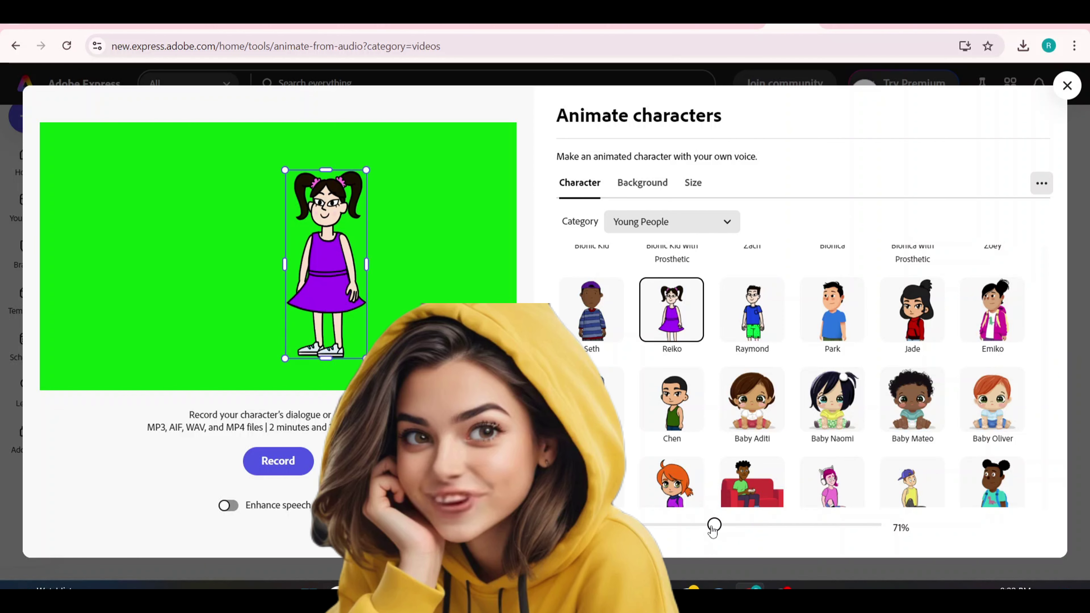
left_click_drag(714, 525, 732, 524)
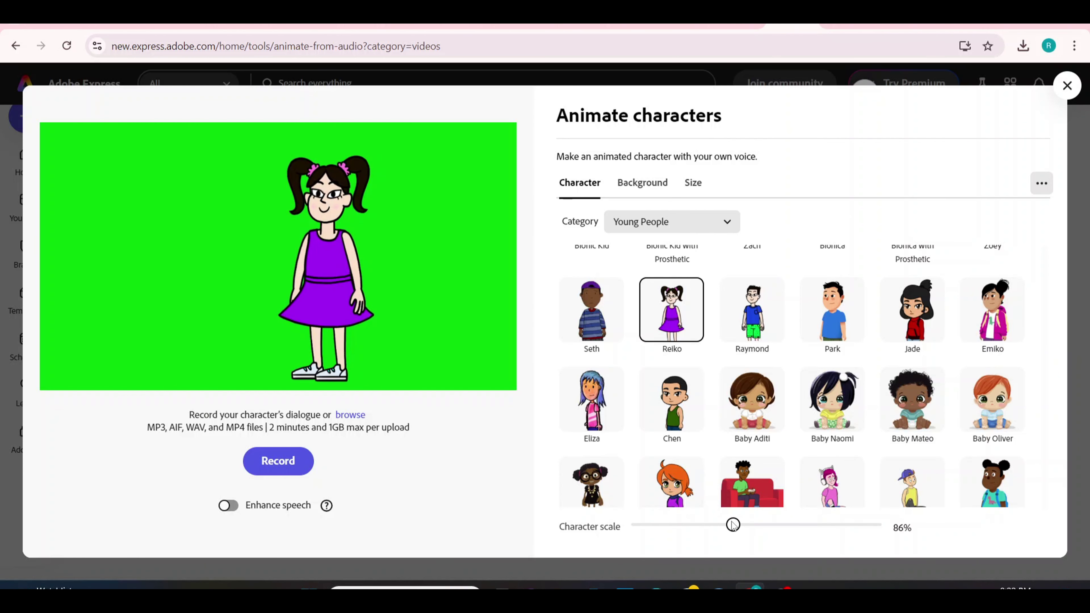
Use the YouTube Landscape size (1920 x 1080) and load the first audio file from the Alphabet > elevenlabs folder as the character's dialogue.
left_click(651, 184)
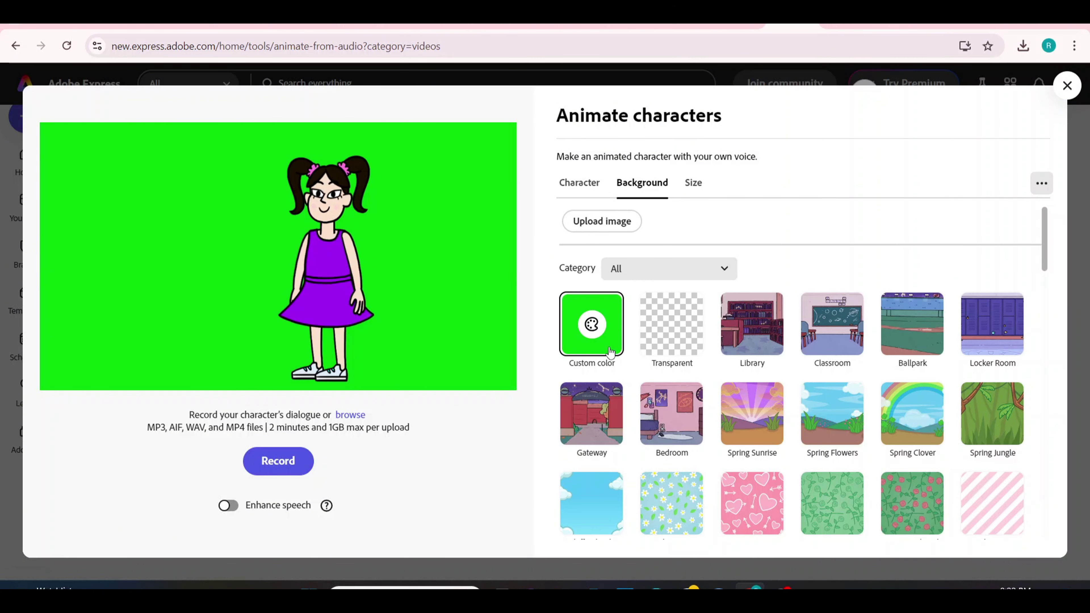
left_click(697, 189)
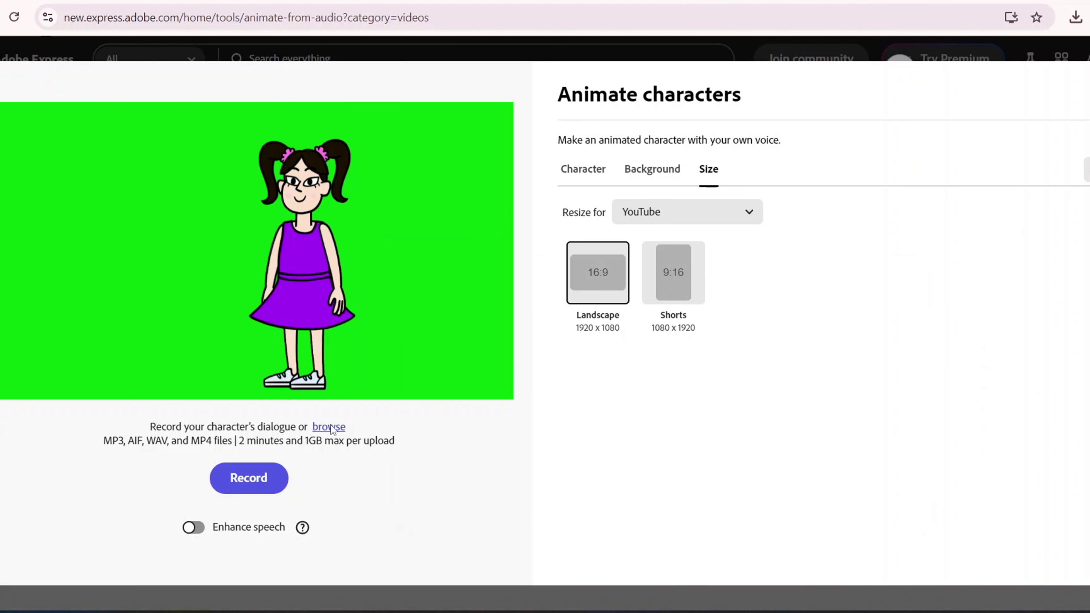
left_click(330, 427)
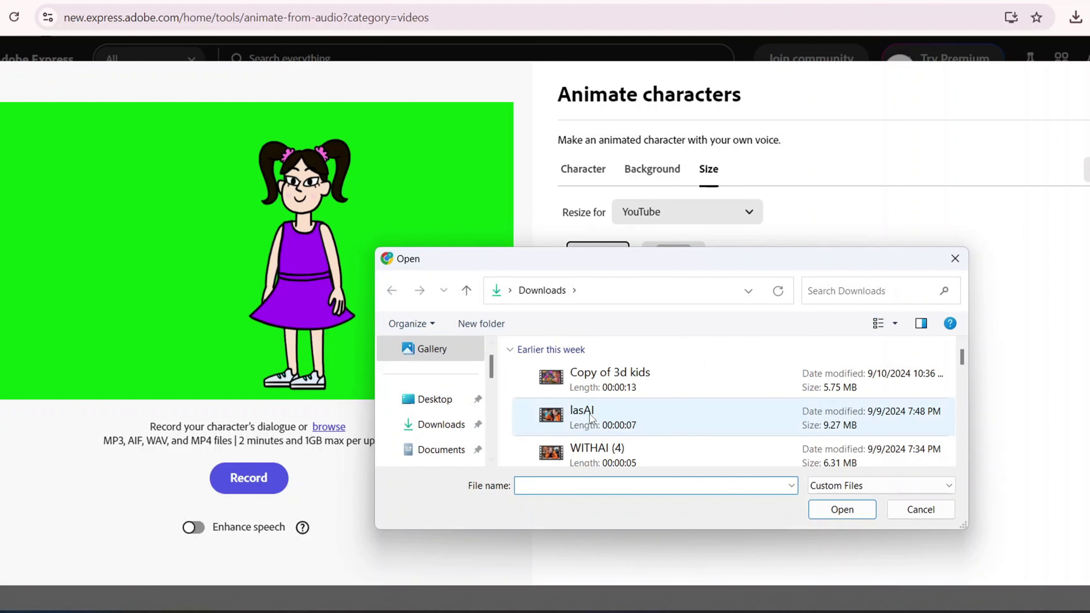
scroll(477, 452, "down", 3)
left_click(450, 450)
left_click(604, 372)
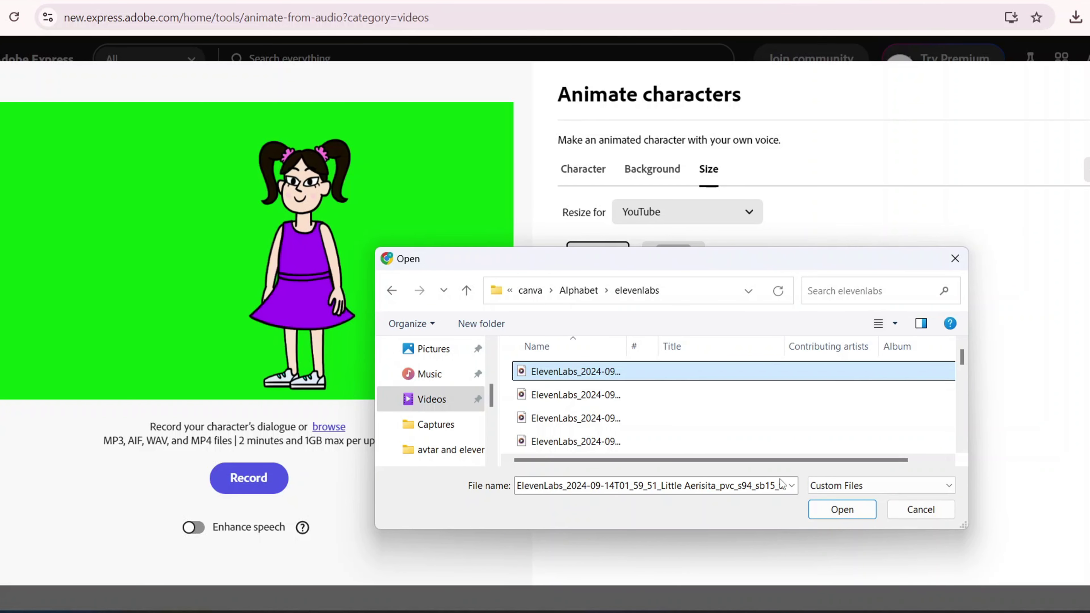
left_click(833, 512)
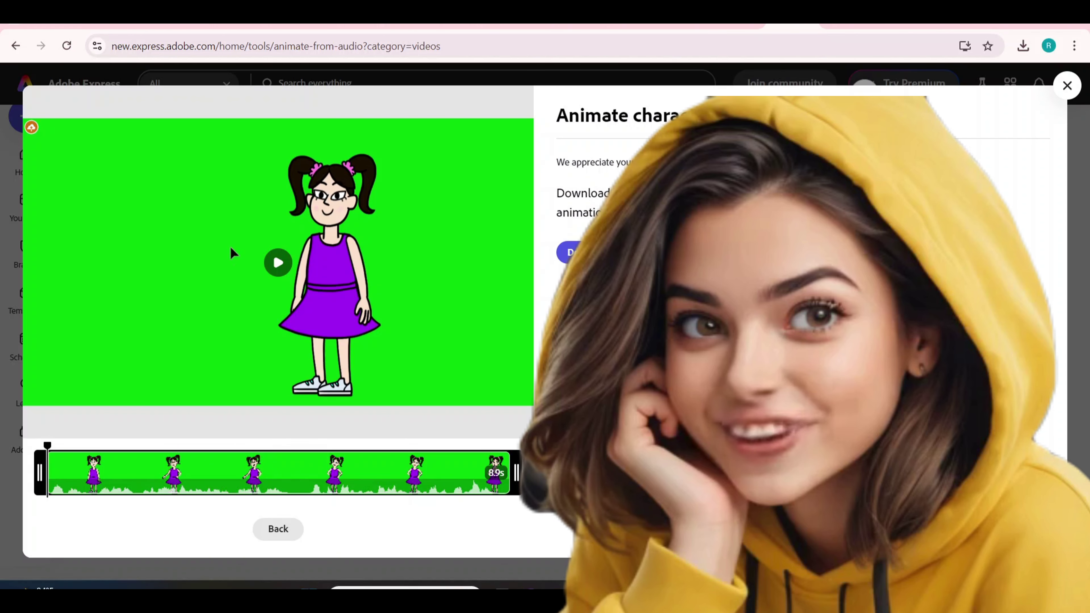
Play back the generated character animation, download it as an MP4 and return to the character setup.
left_click(278, 269)
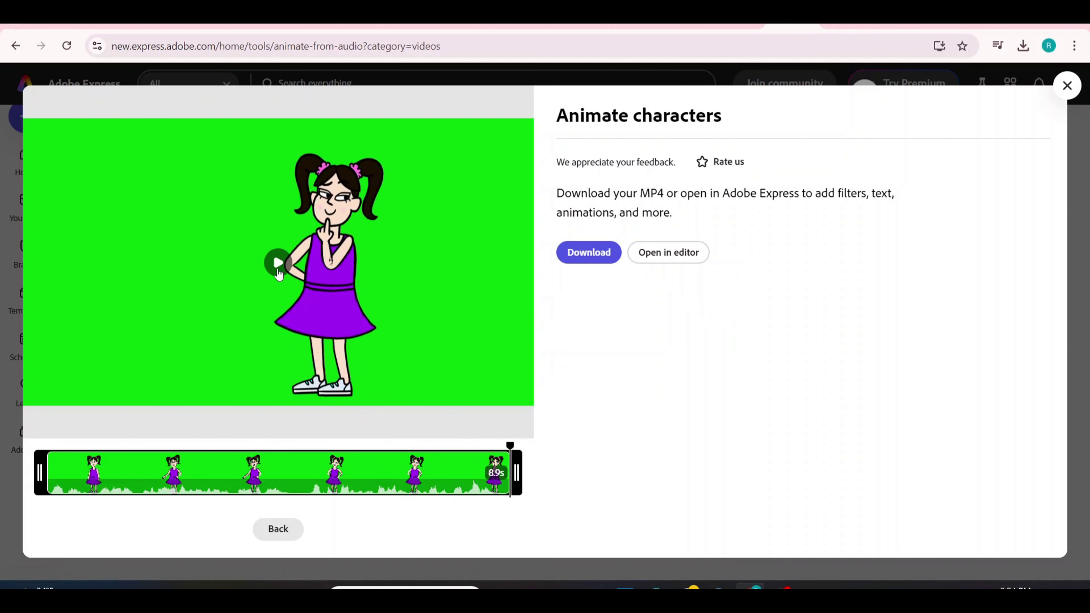
left_click(602, 253)
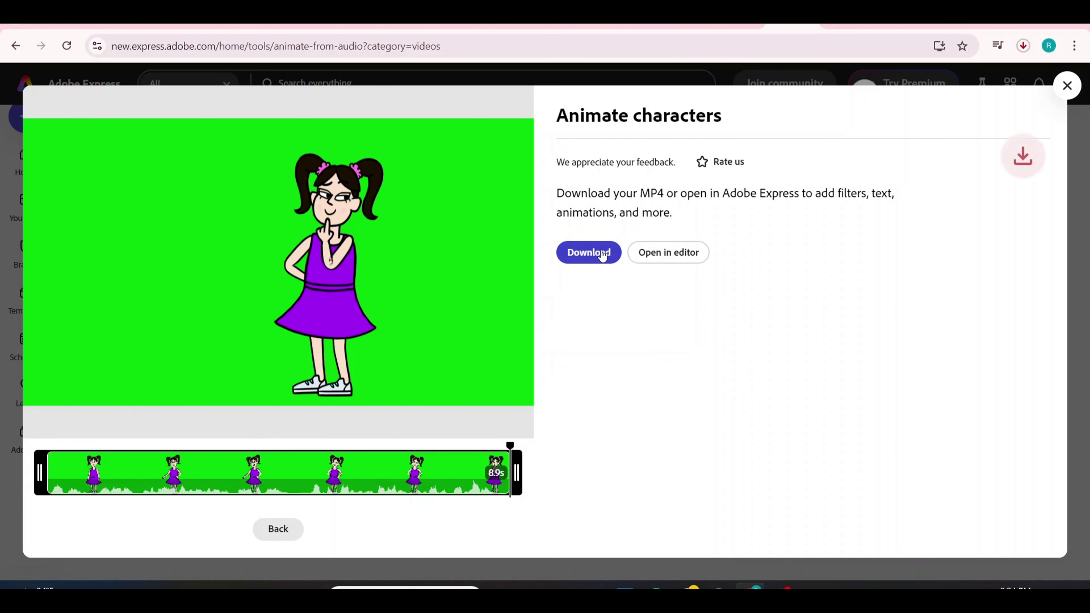
left_click(280, 529)
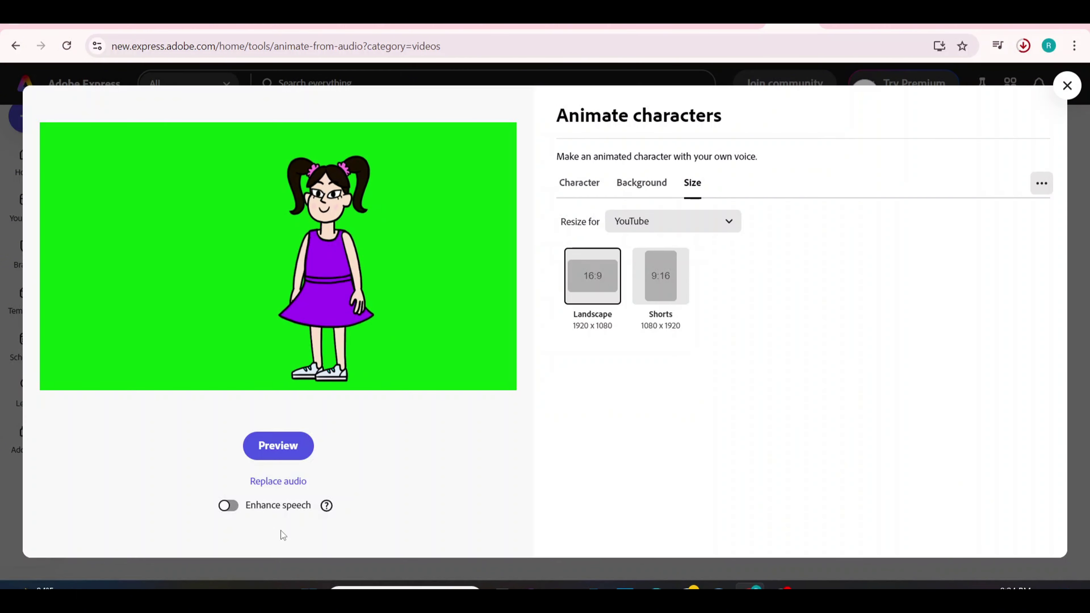
Replace the character's dialogue with another audio file from the computer.
left_click(282, 485)
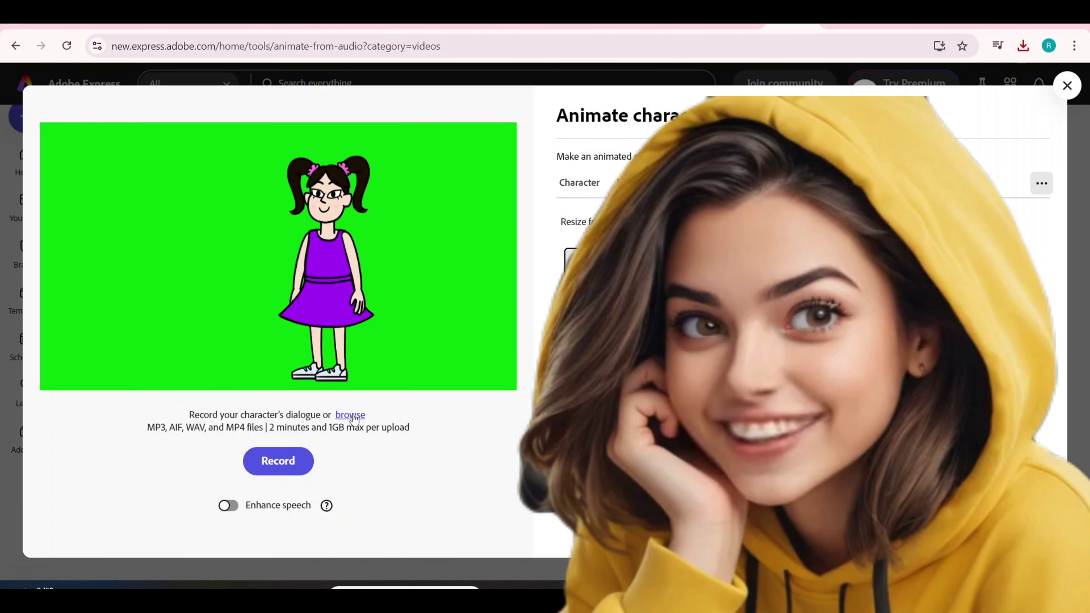
left_click(352, 415)
left_click(532, 385)
double_click(532, 385)
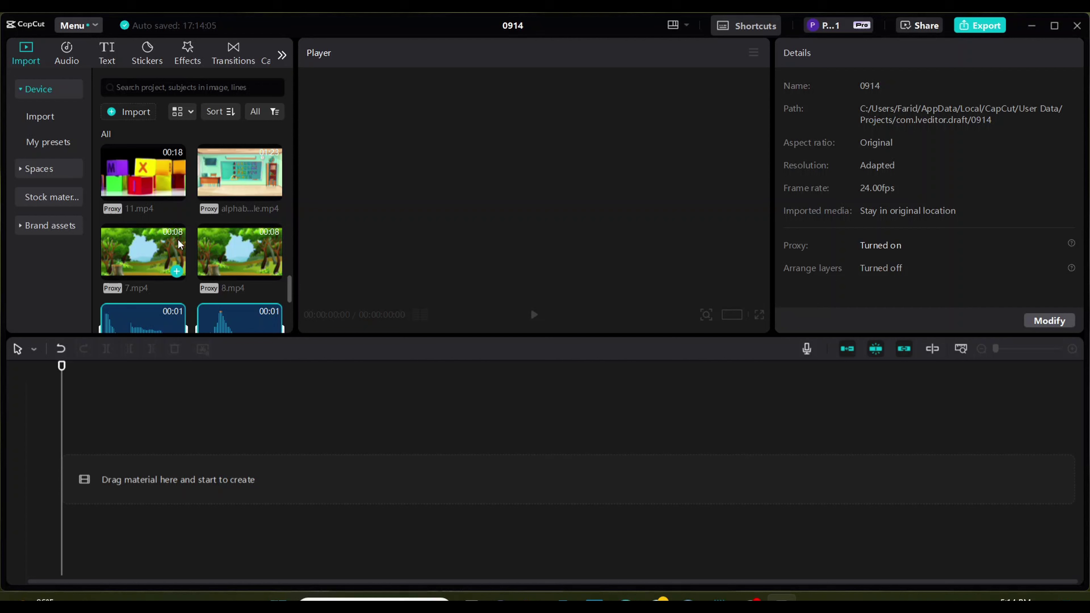
Switch to CapCut and add the clips 11.mp4 and 1.mp4 one after the other to the timeline.
scroll(180, 244, "up", 3)
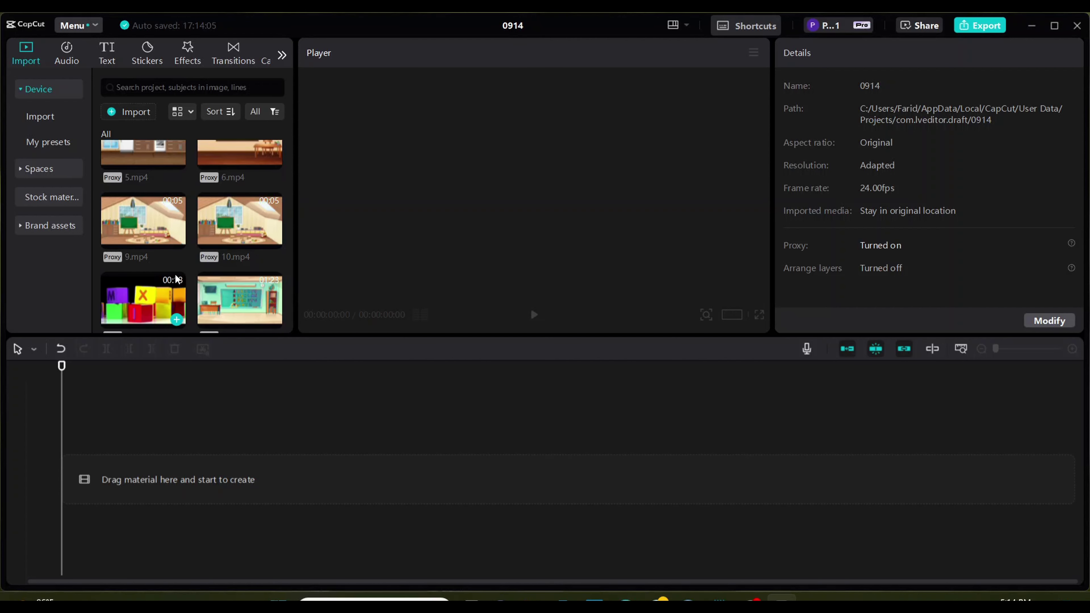
left_click(176, 320)
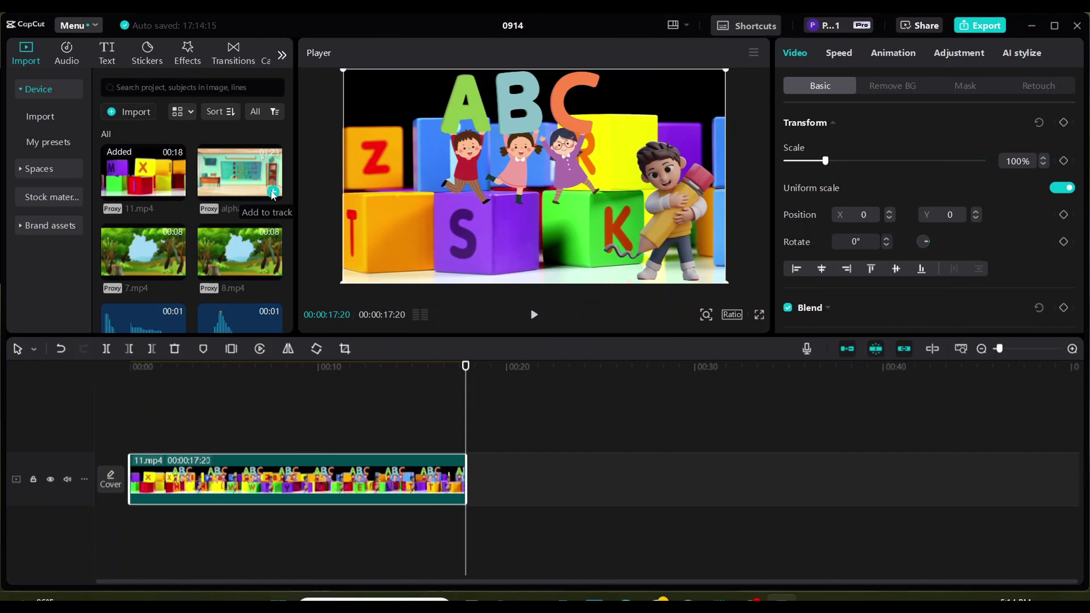
scroll(272, 194, "up", 3)
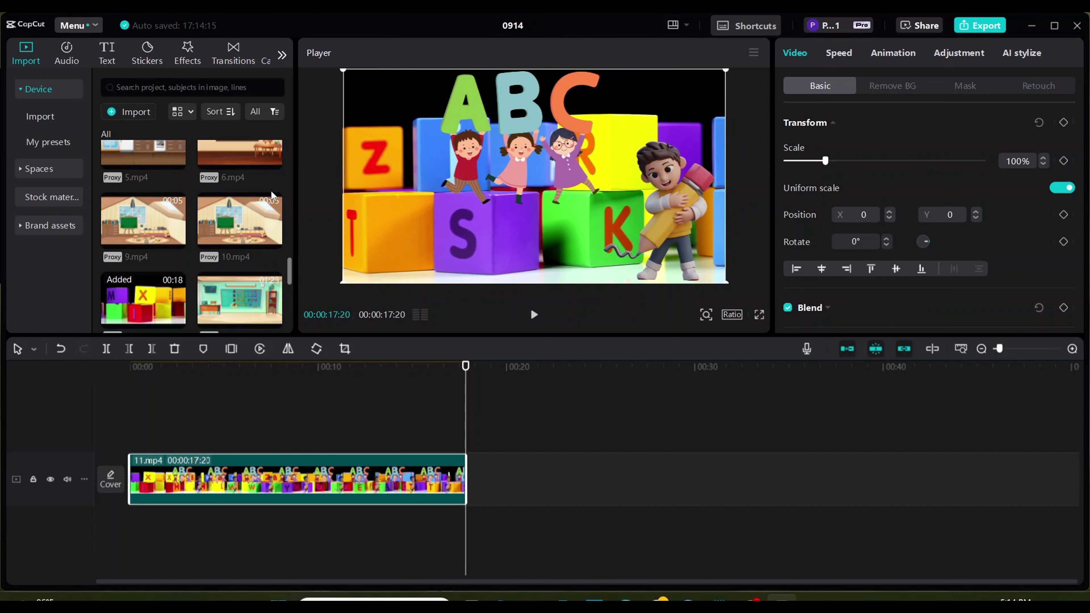
scroll(272, 194, "up", 3)
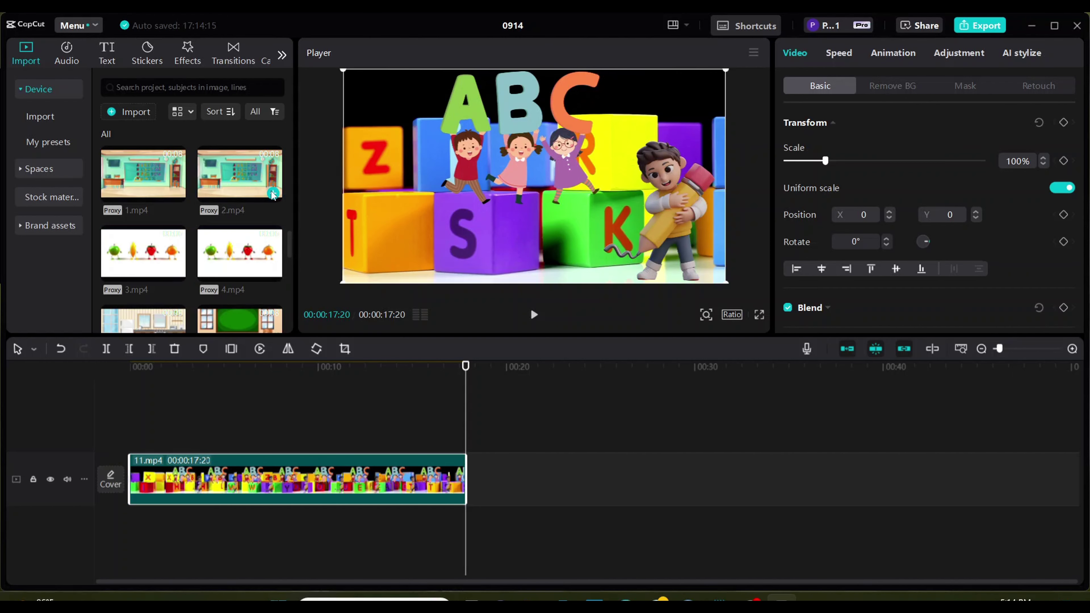
scroll(272, 194, "up", 2)
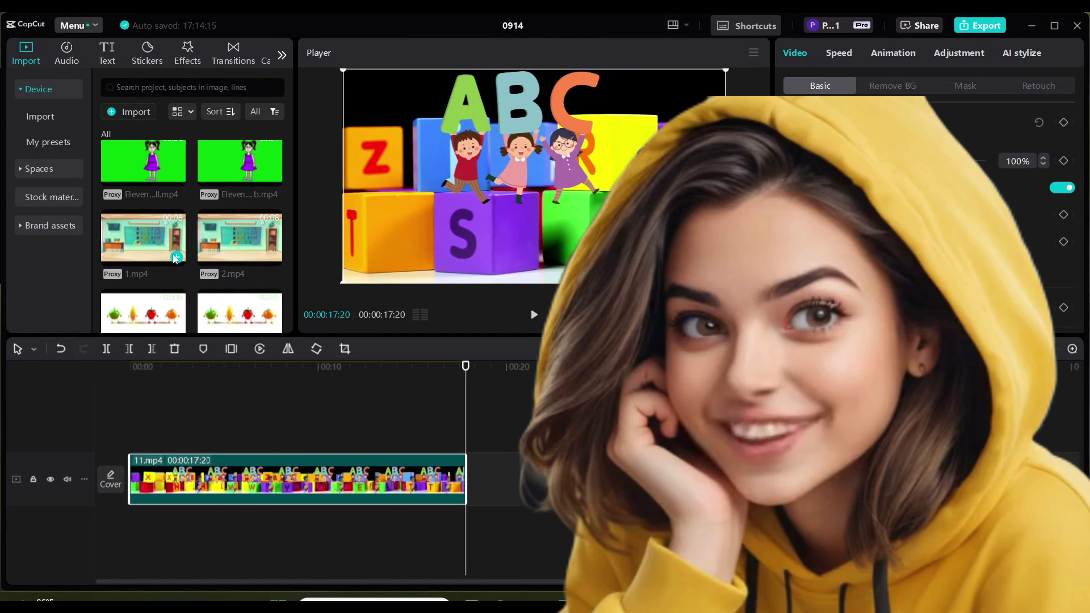
left_click(176, 258)
Place the 9-second green-screen character clip on a track above the start of 11.mp4 and trim 11.mp4 to the same length.
left_click(130, 366)
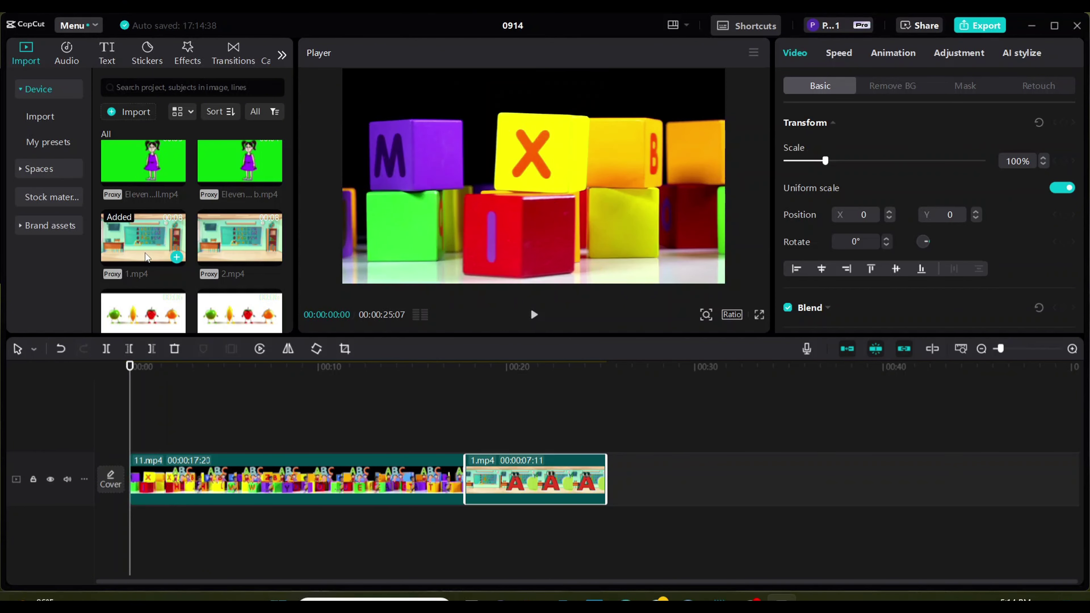
scroll(146, 257, "down", 5)
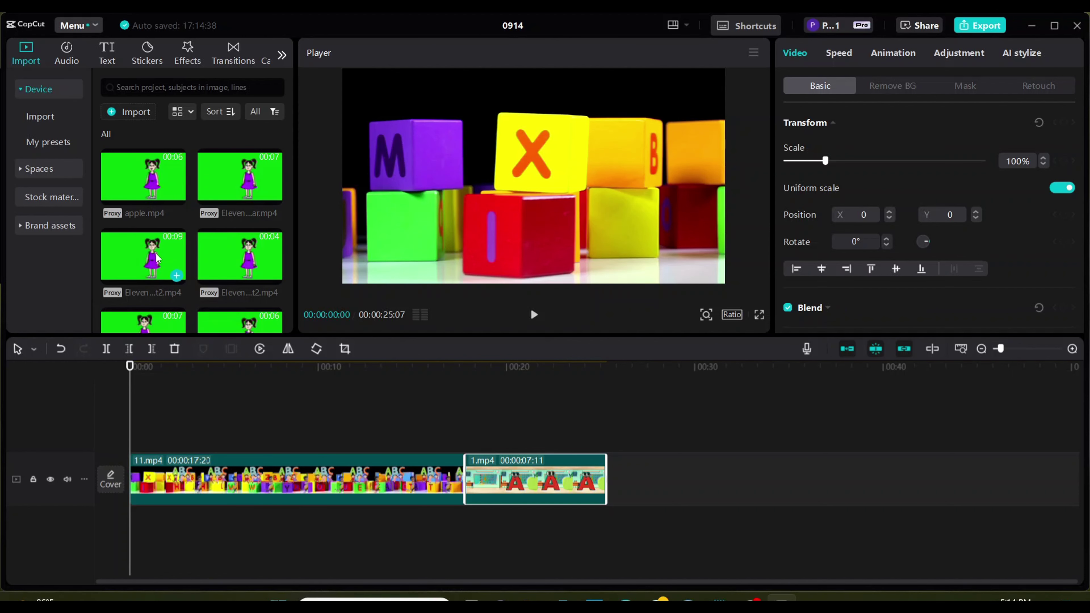
left_click(157, 257)
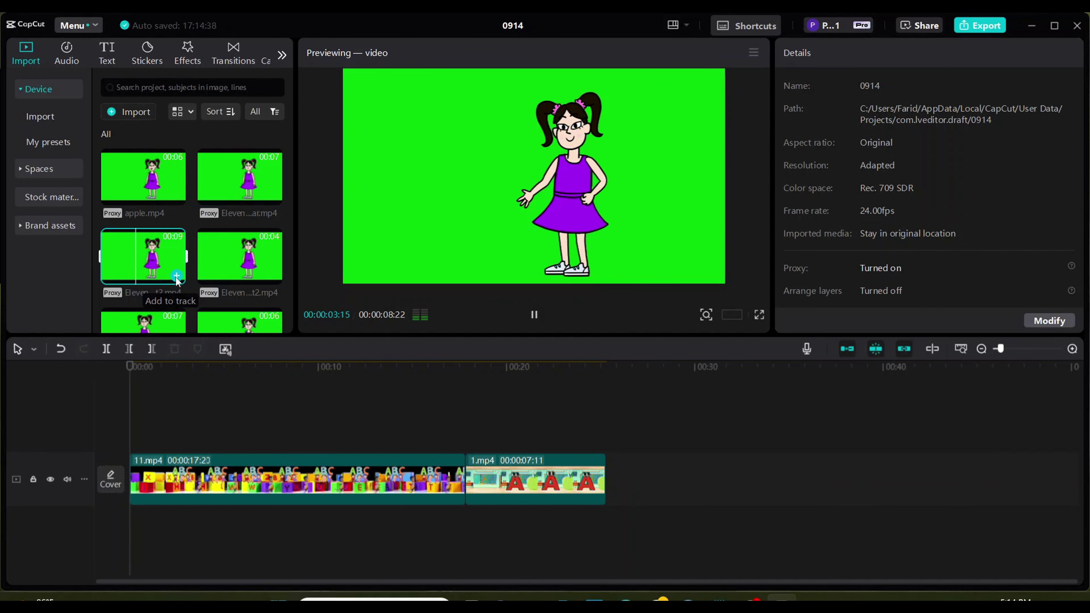
left_click(176, 277)
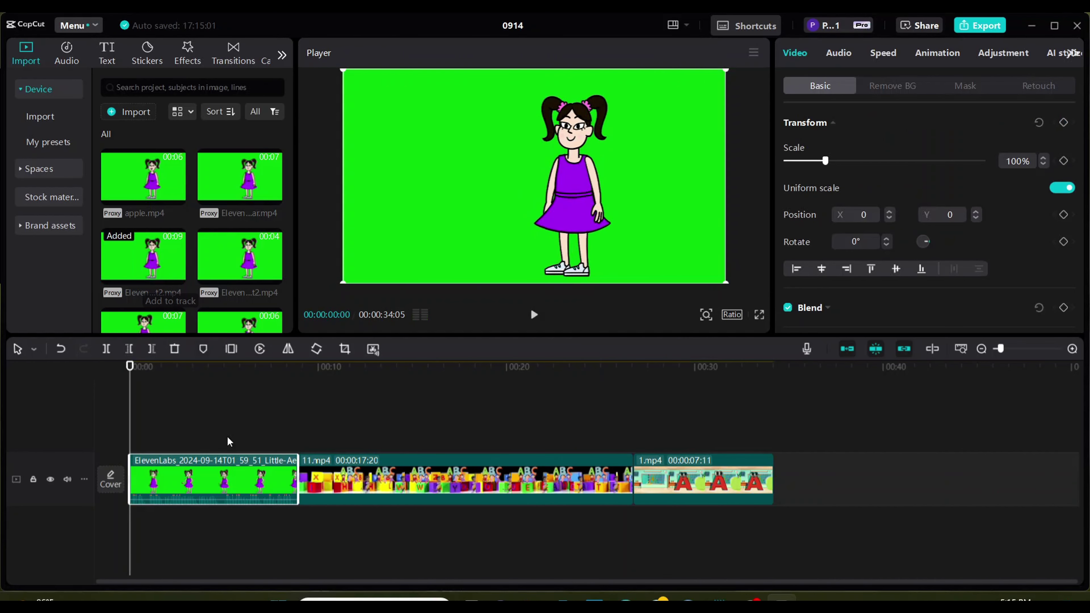
left_click_drag(230, 469, 230, 419)
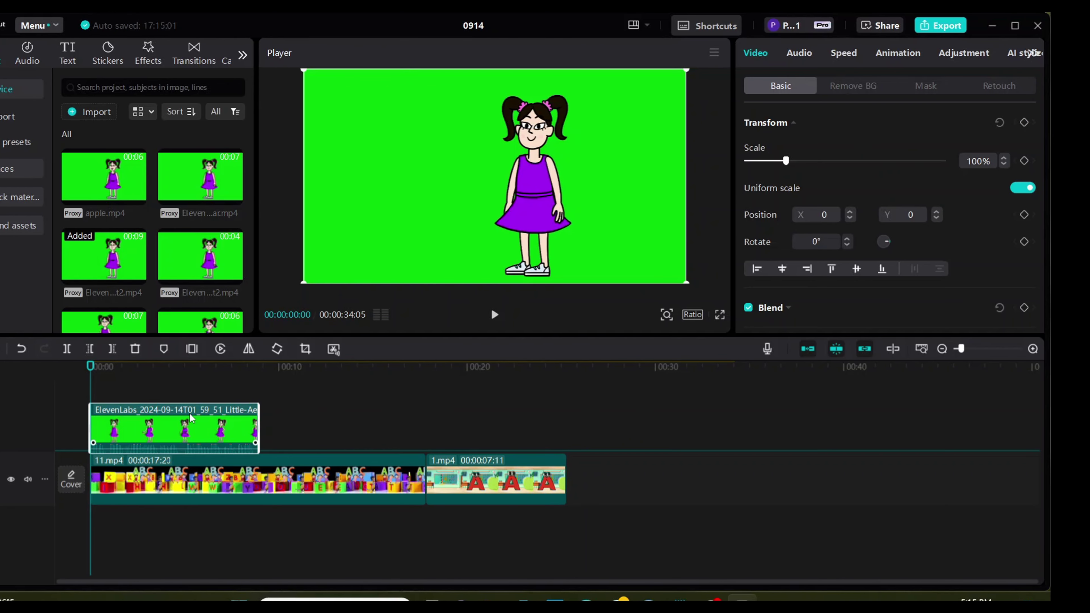
left_click_drag(426, 485, 258, 480)
Remove the green background from the first character clip with Chroma key, picking the green as the key color.
left_click(217, 444)
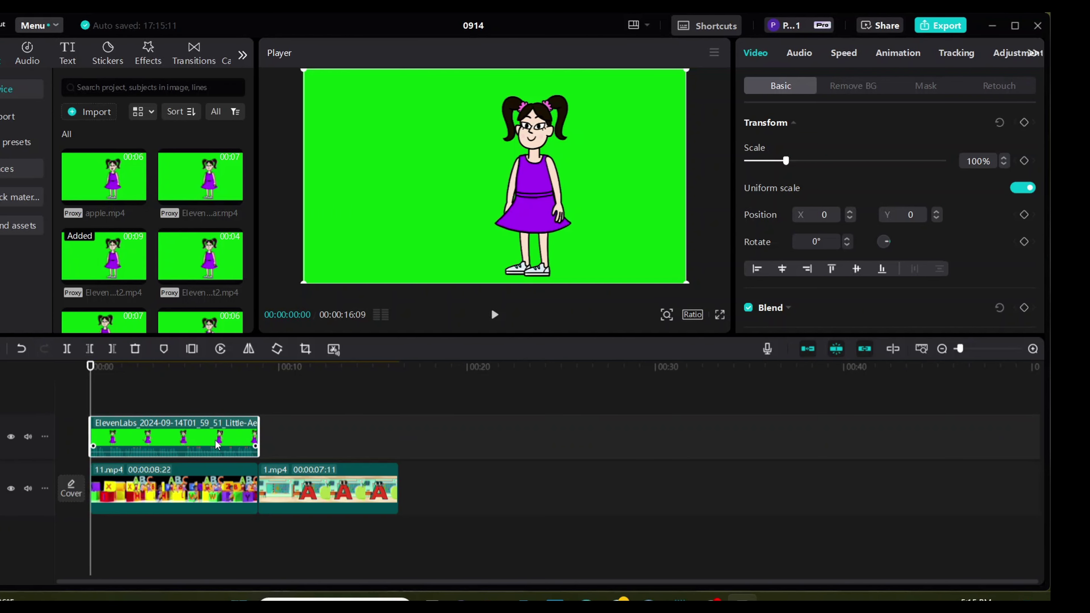
left_click(853, 87)
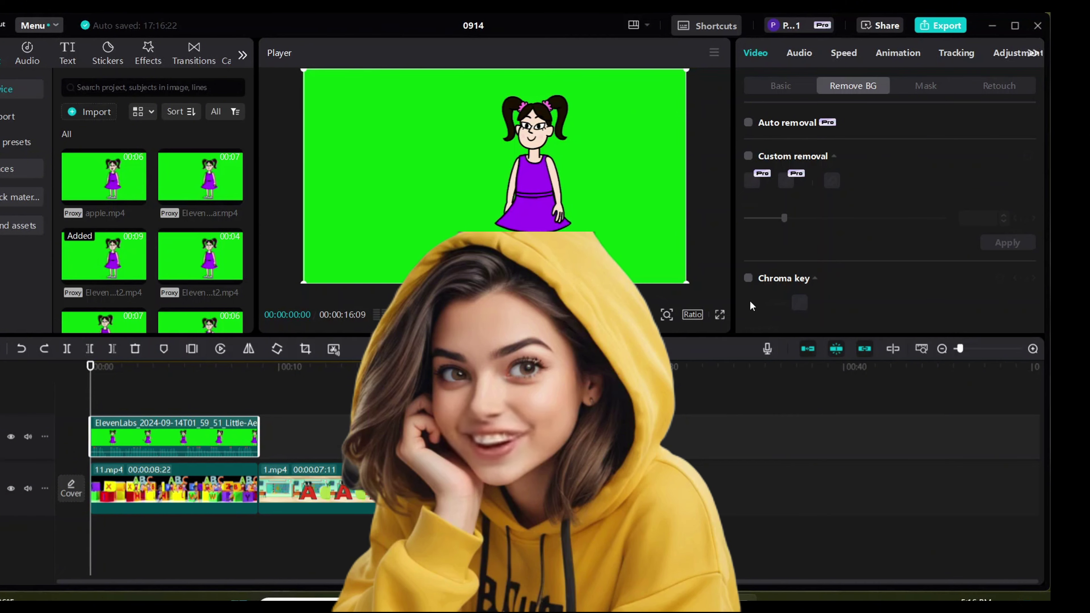
left_click(748, 279)
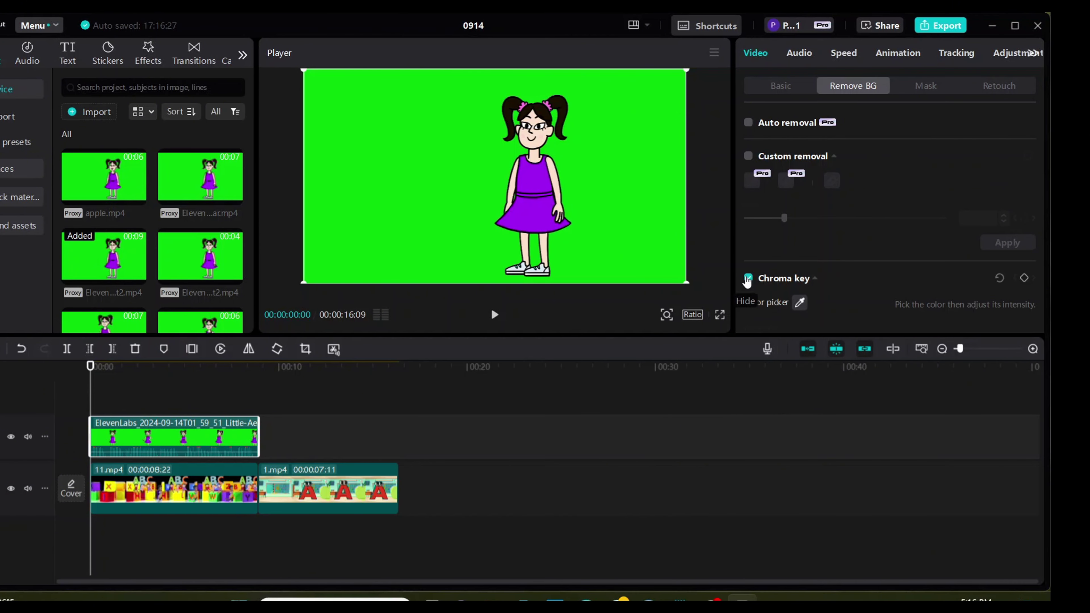
left_click(801, 303)
left_click(636, 209)
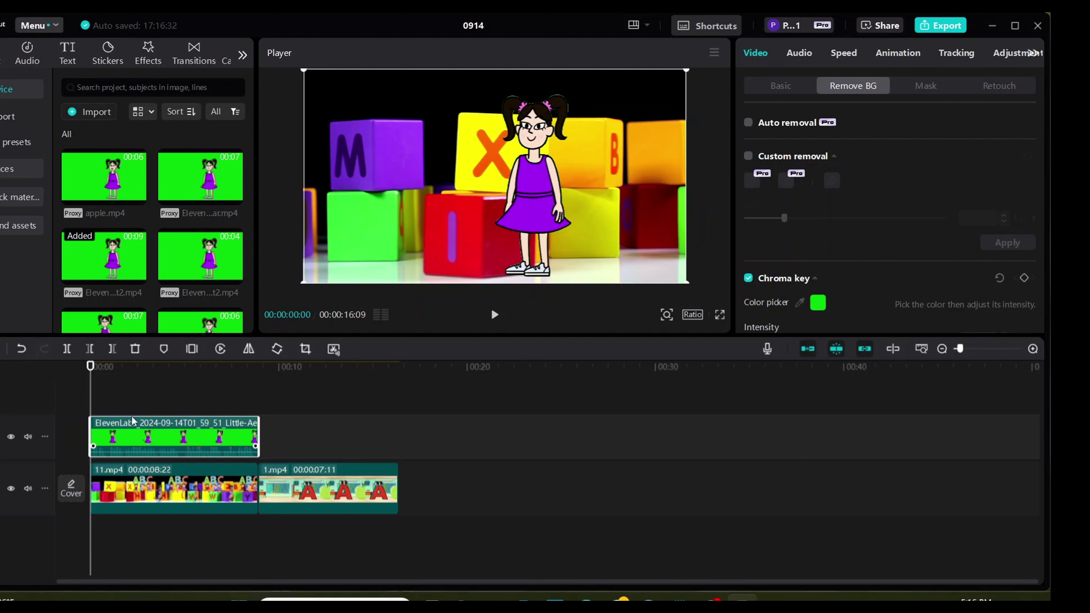
Preview the keyed character over the blocks and move her to the left of the three children holding ABC.
left_click(495, 315)
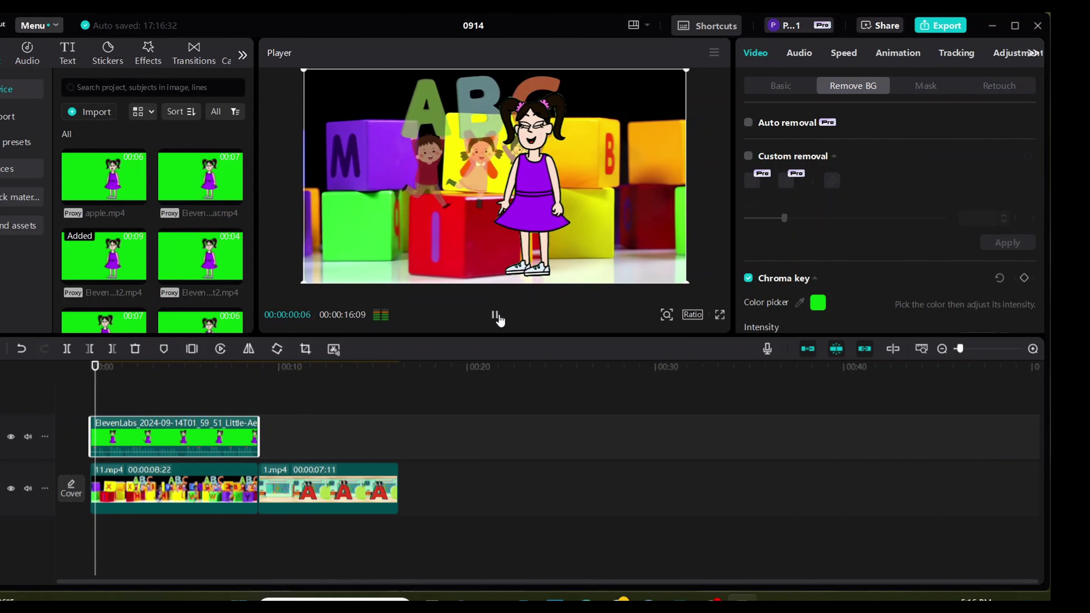
left_click(495, 315)
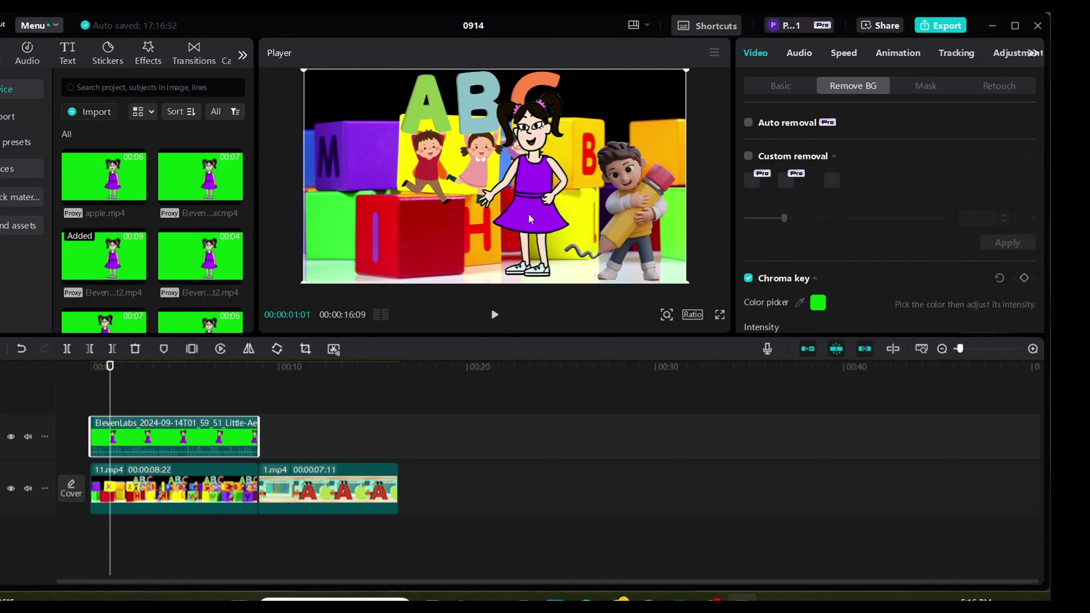
left_click_drag(530, 219, 370, 222)
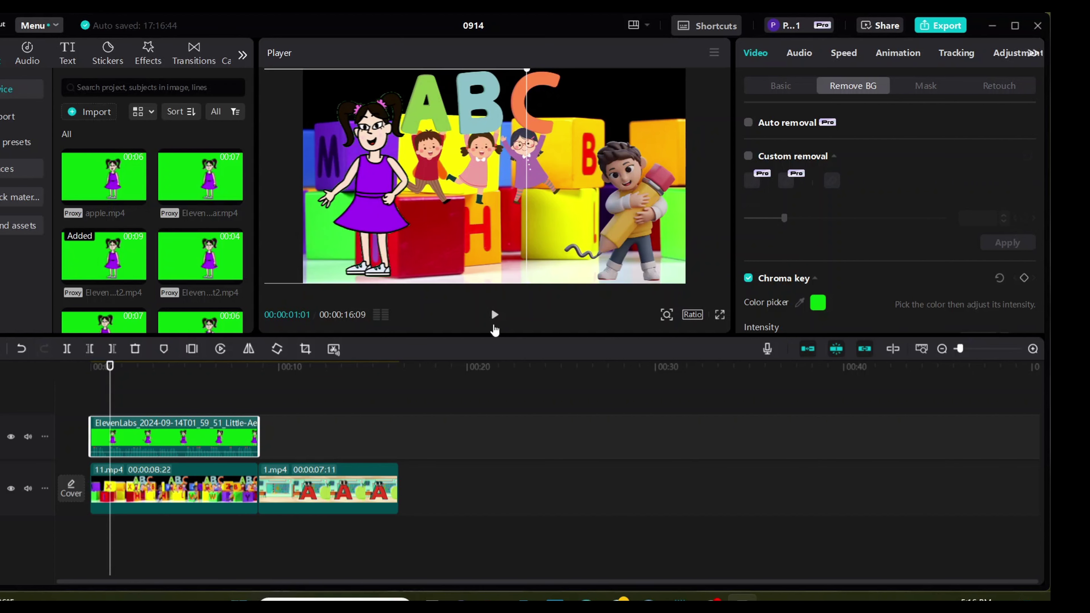
left_click(493, 315)
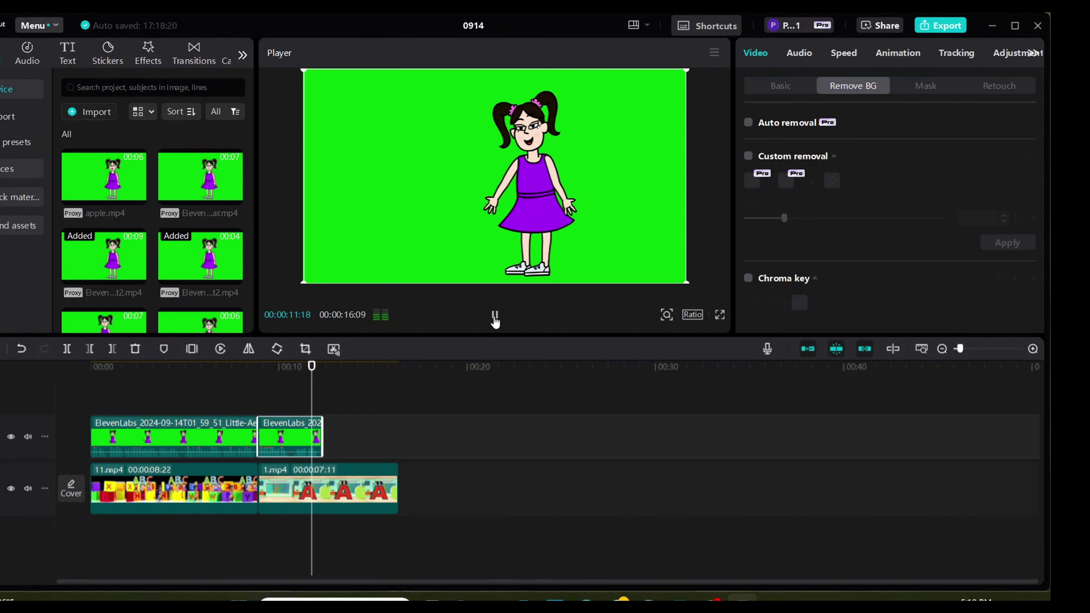
Set the playback speed of the letter A clip 1.mp4 to 2.0x.
left_click(495, 315)
left_click(843, 53)
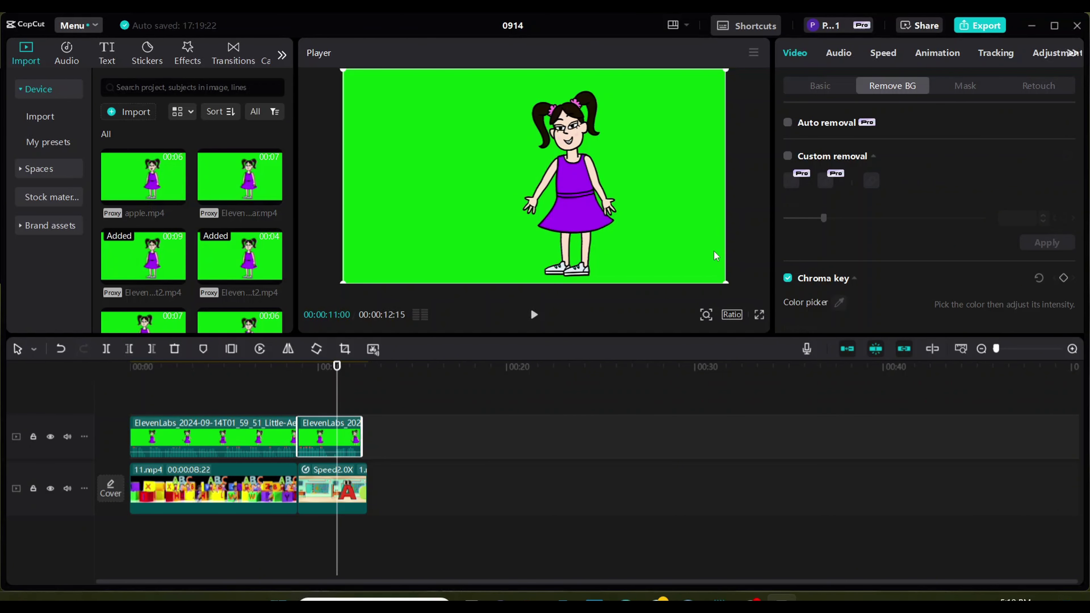
Key out the green of the second character clip and move the girl to the left of the letter A.
left_click(838, 302)
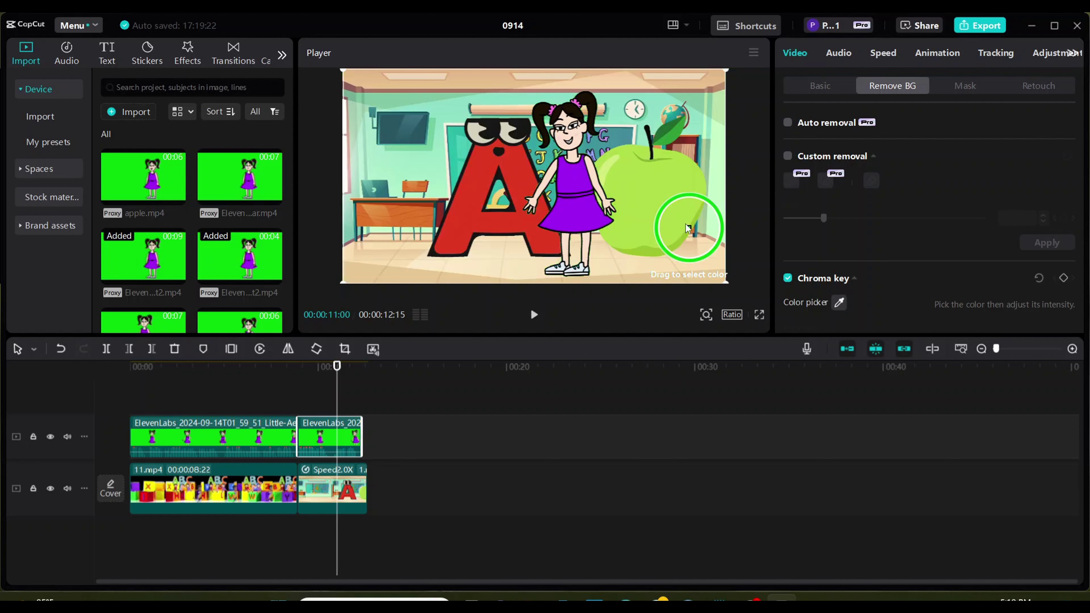
left_click(654, 204)
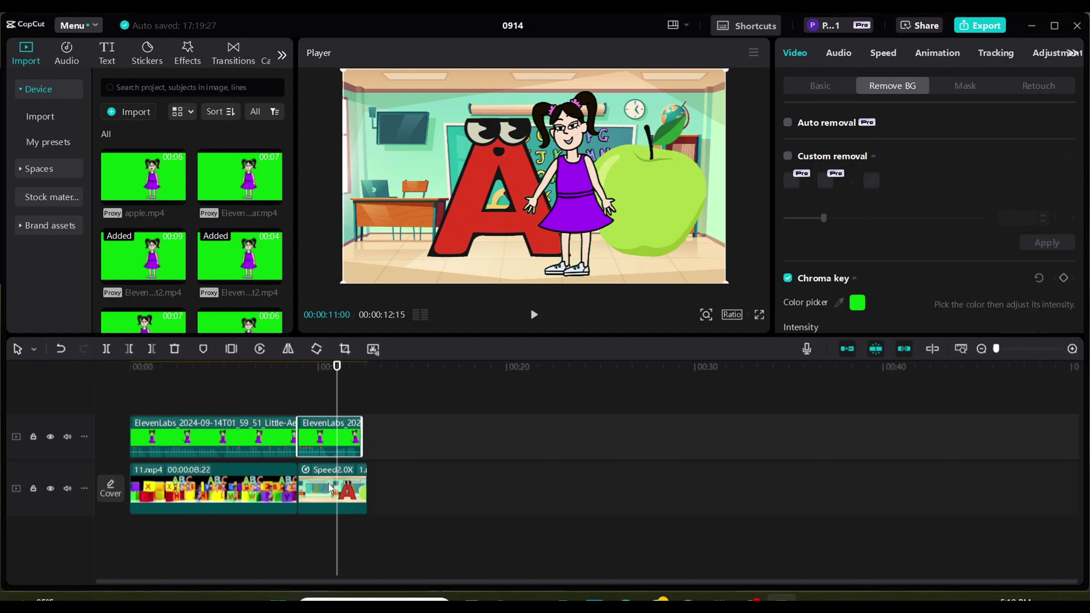
left_click_drag(575, 223, 401, 225)
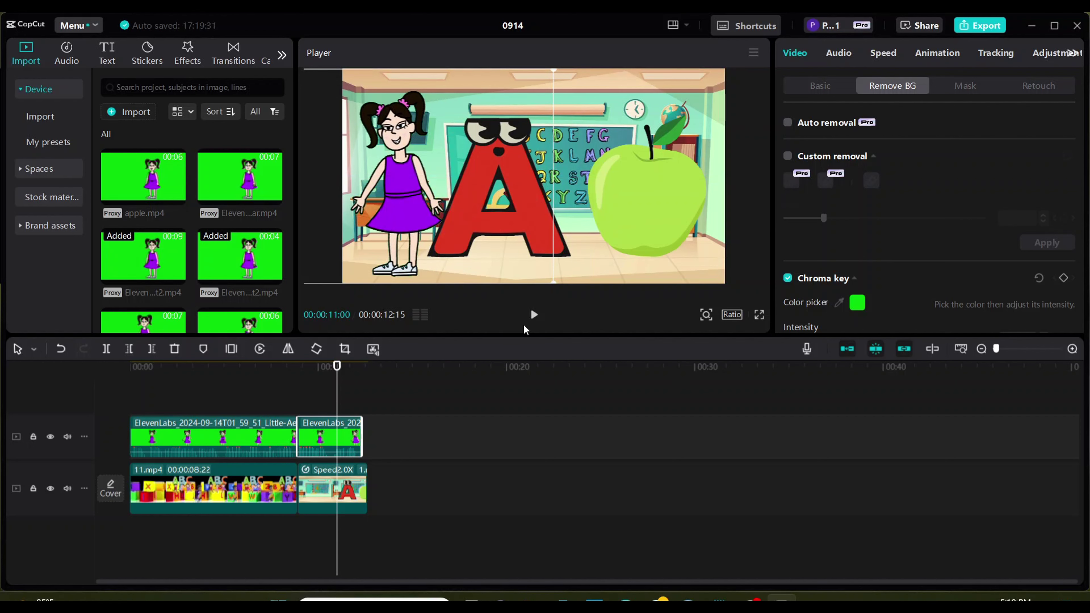
Play the letter A section from its start and set the speed of 1.mp4 to 1.6x.
left_click_drag(343, 408, 298, 403)
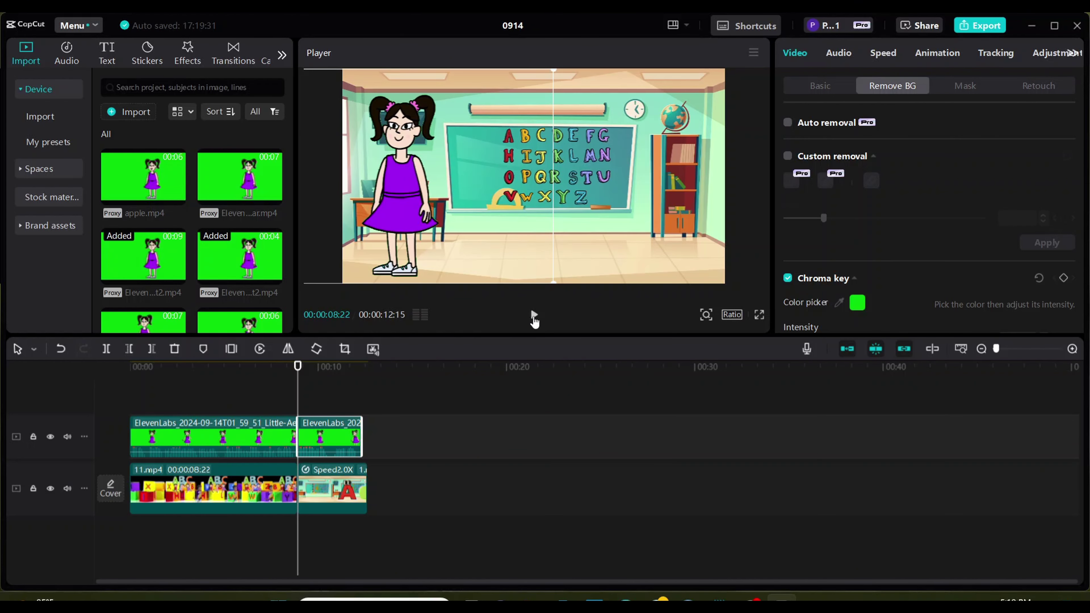
left_click(534, 315)
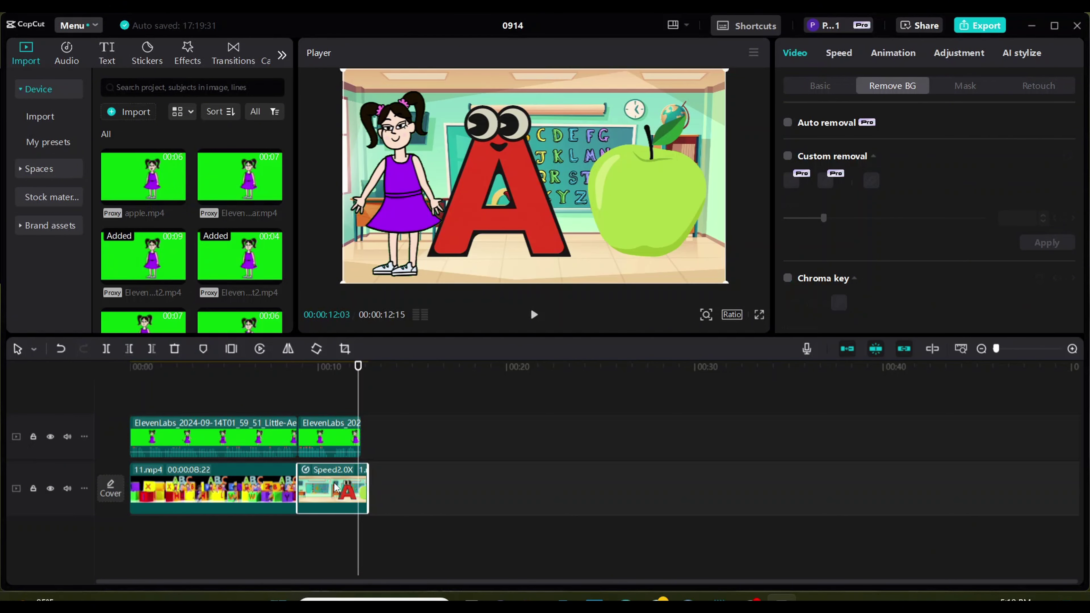
left_click(832, 54)
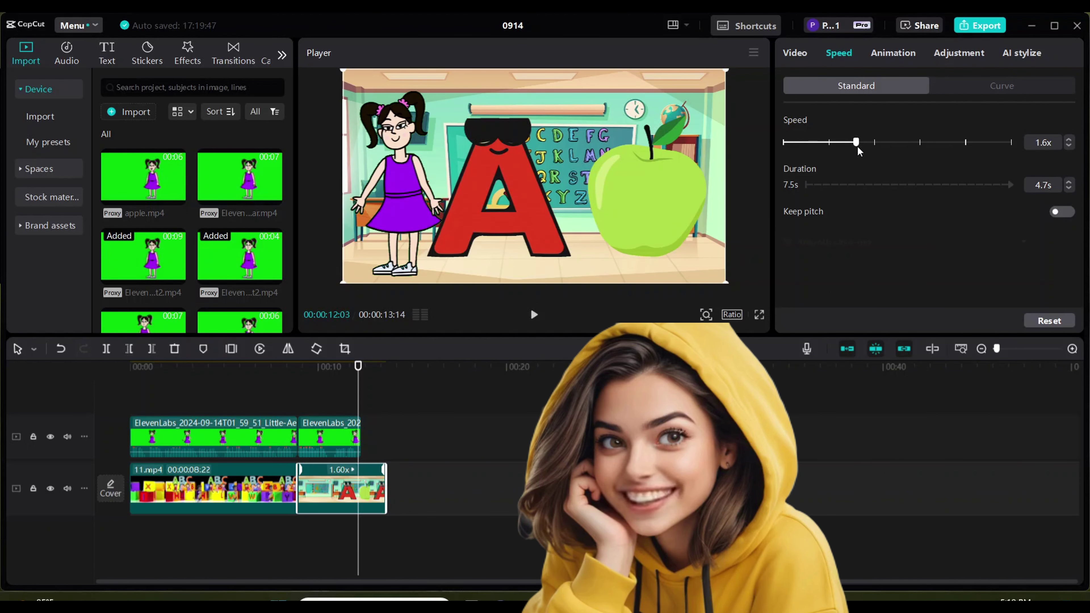
Add the first ElevenLabs mp3 voice clip at 00:00:12:03 beneath the letter A clip and play it.
scroll(207, 239, "down", 10)
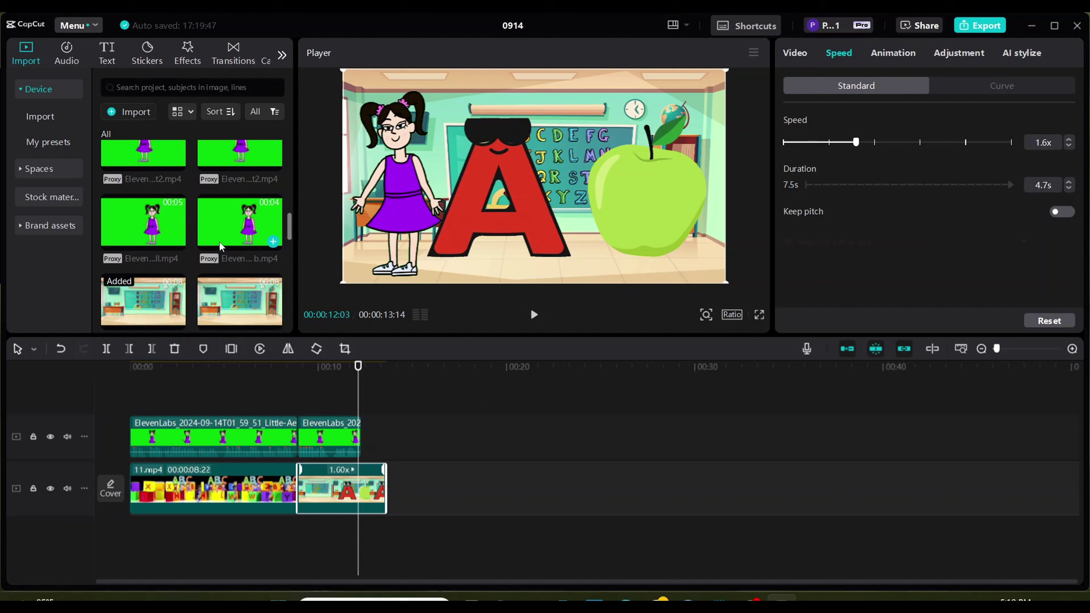
scroll(219, 241, "down", 5)
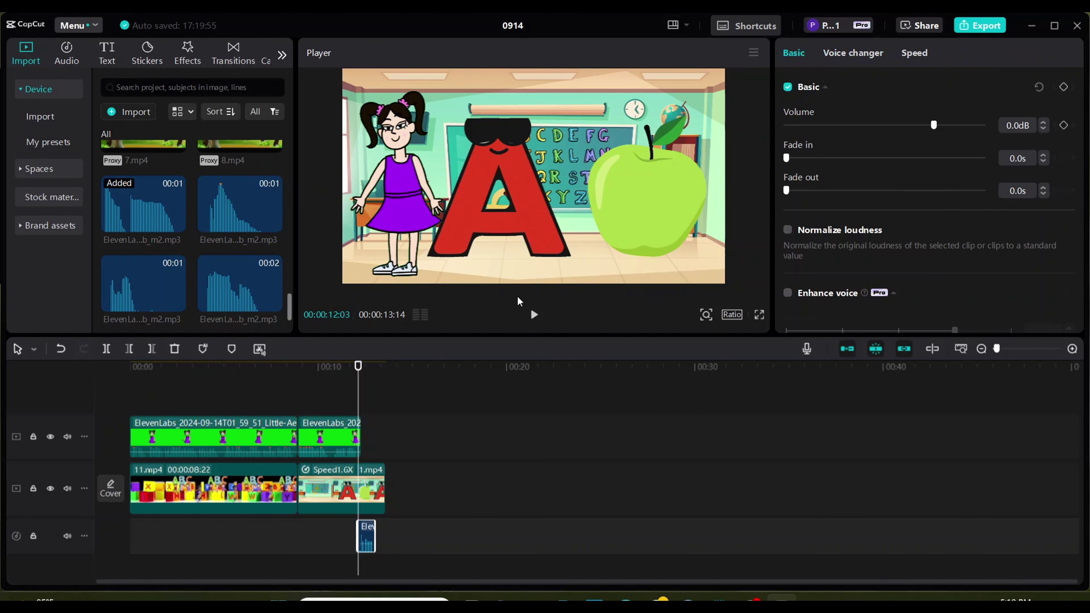
left_click(533, 316)
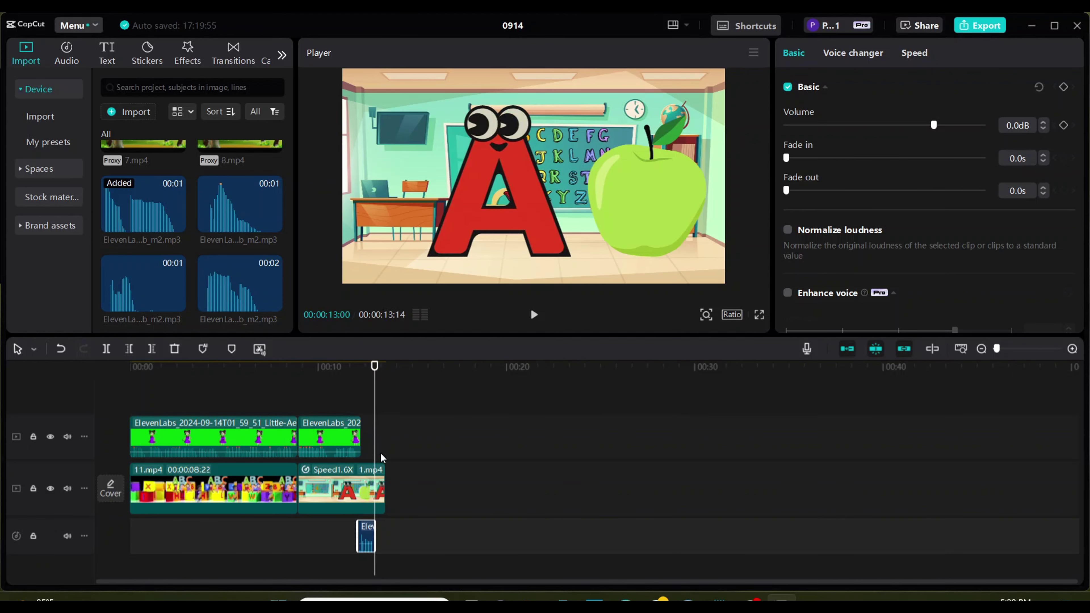
Search the sticker library for "kids" and "kids with study" and browse for a suitable child sticker.
left_click(145, 61)
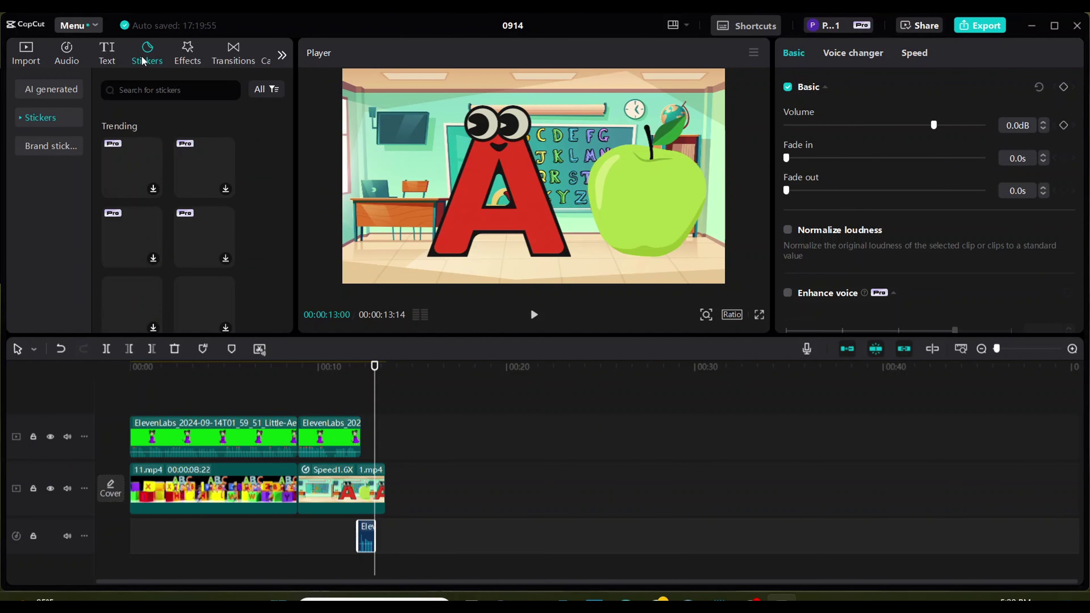
left_click(167, 90)
type("kids")
key("Return")
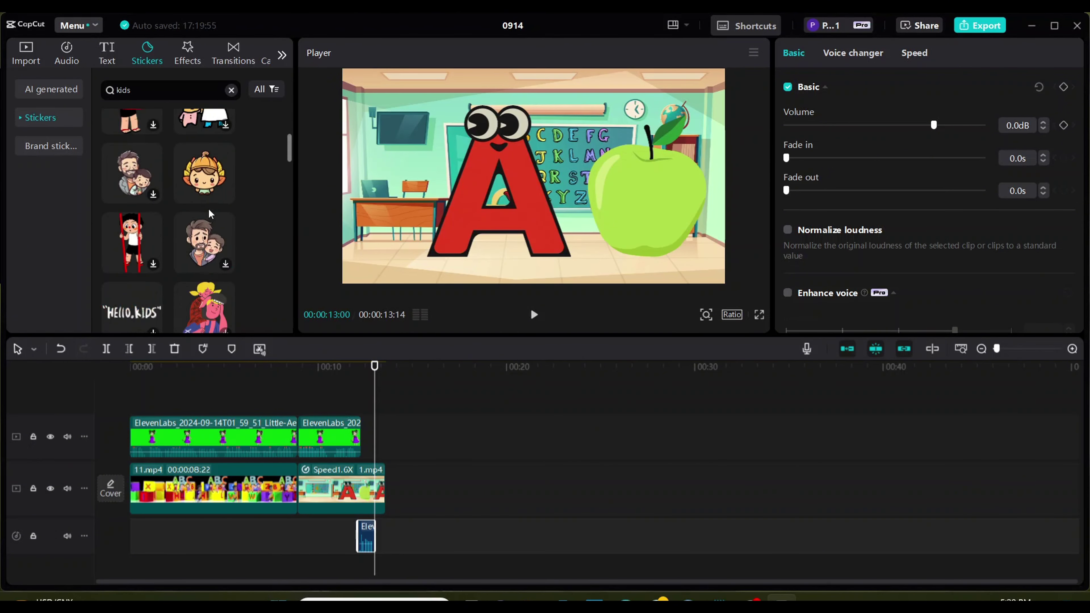
scroll(210, 214, "down", 10)
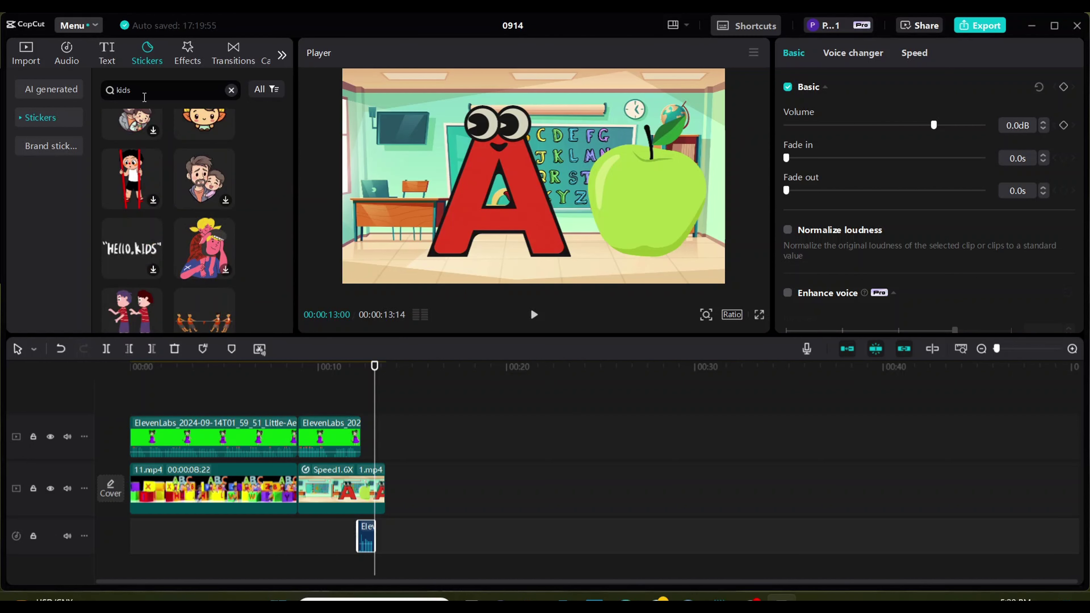
type("with study")
key("Return")
scroll(148, 167, "down", 3)
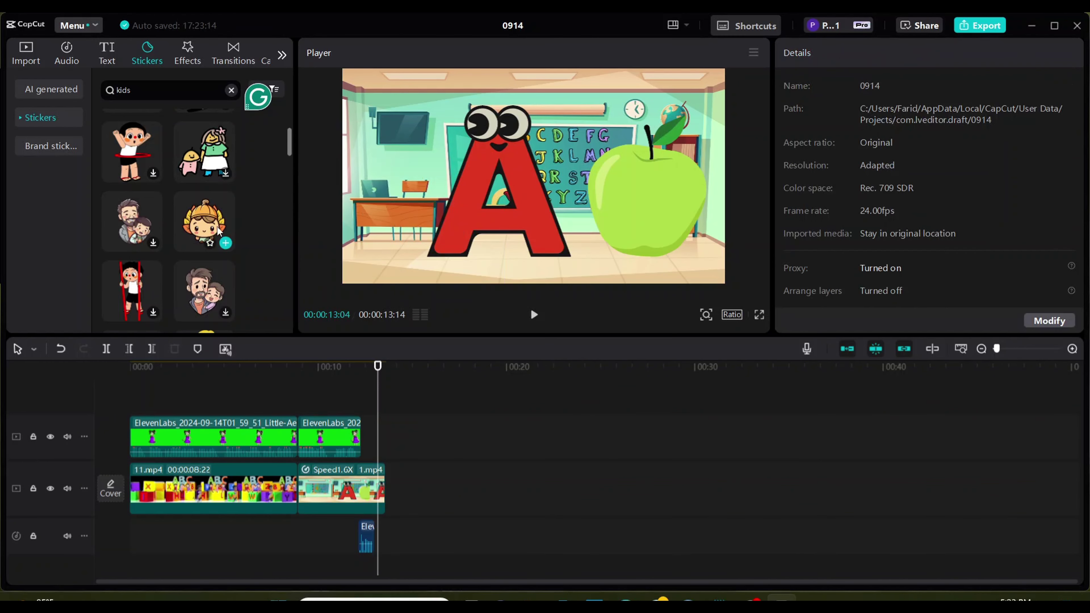
Add the pumpkin-hat child sticker, move it to the left of the letter A and scale it down to 55%.
left_click(226, 243)
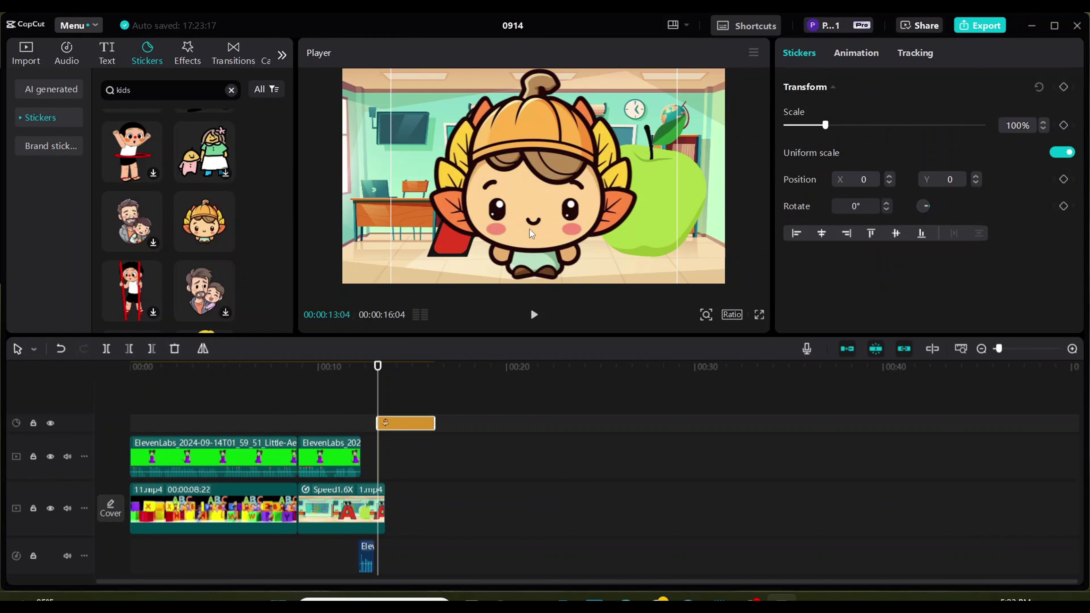
left_click_drag(531, 233, 417, 232)
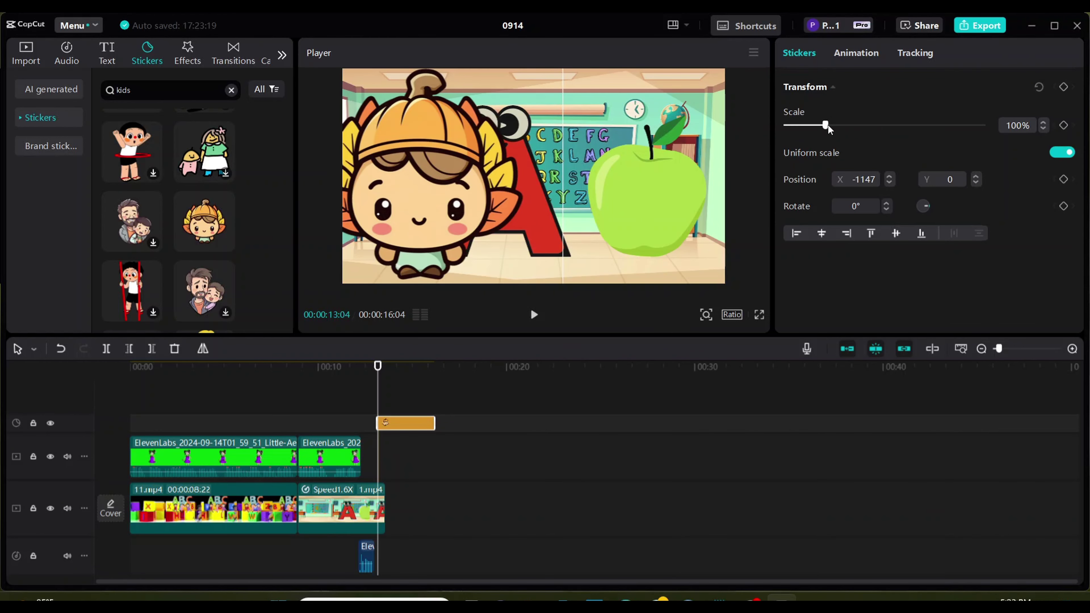
left_click_drag(827, 125, 809, 132)
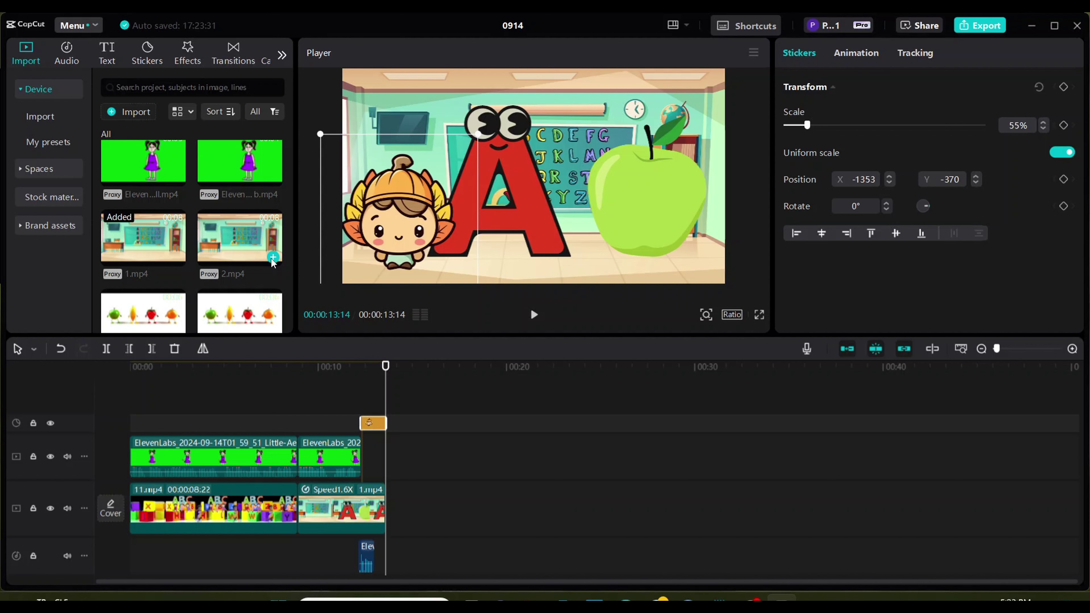
Append 2.mp4 after 1.mp4 and place the 7-second green-screen character clip on the track above its start.
left_click(273, 257)
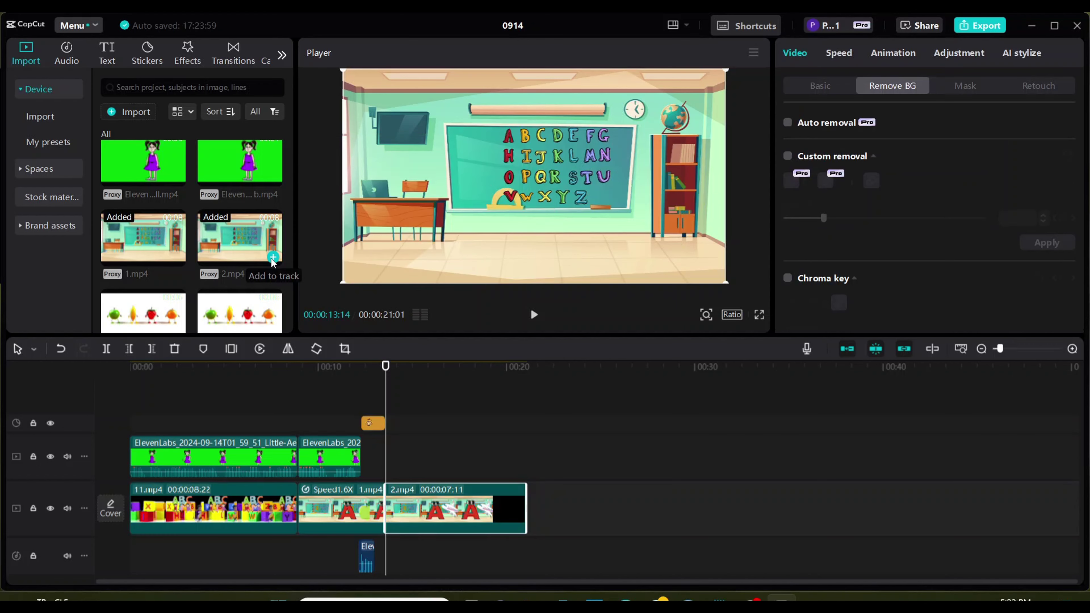
scroll(191, 236, "down", 5)
left_click(156, 284)
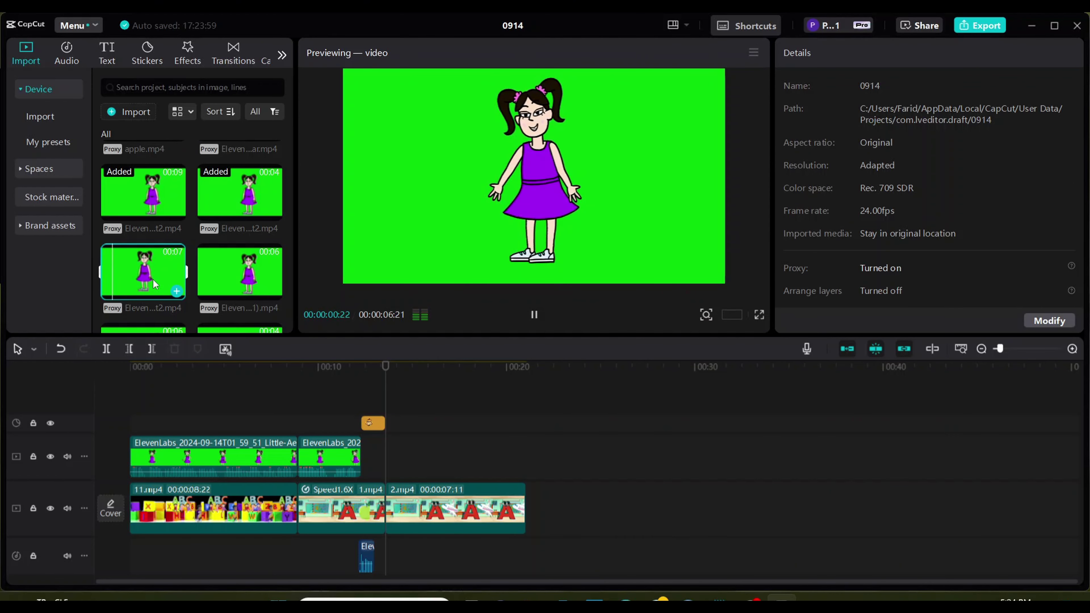
left_click(176, 292)
left_click_drag(422, 506, 425, 456)
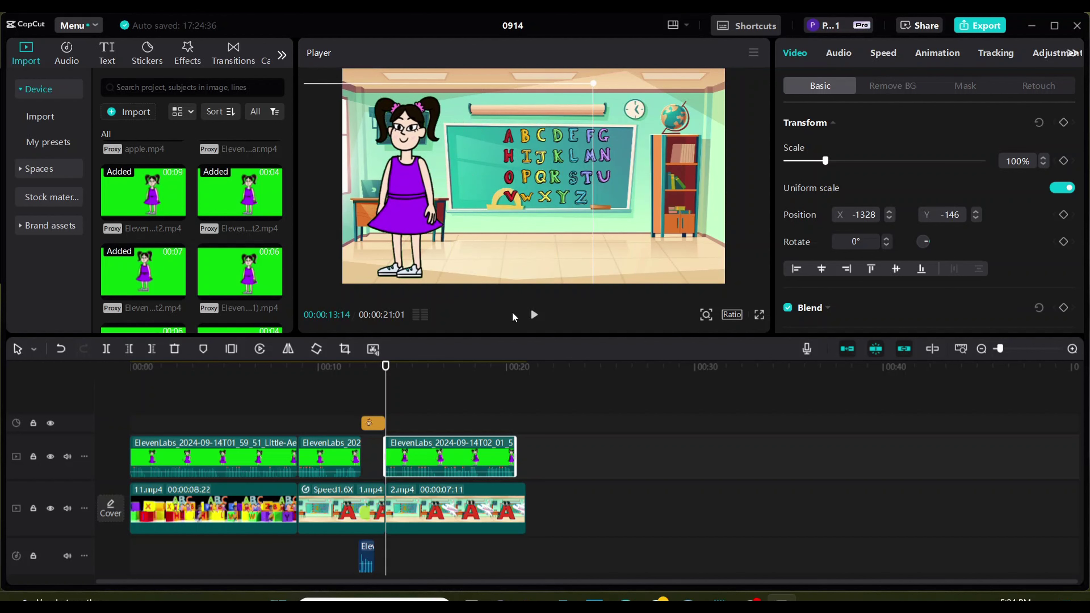
Play the airplane section from the start of 2.mp4 with the keyed character over it.
left_click(532, 317)
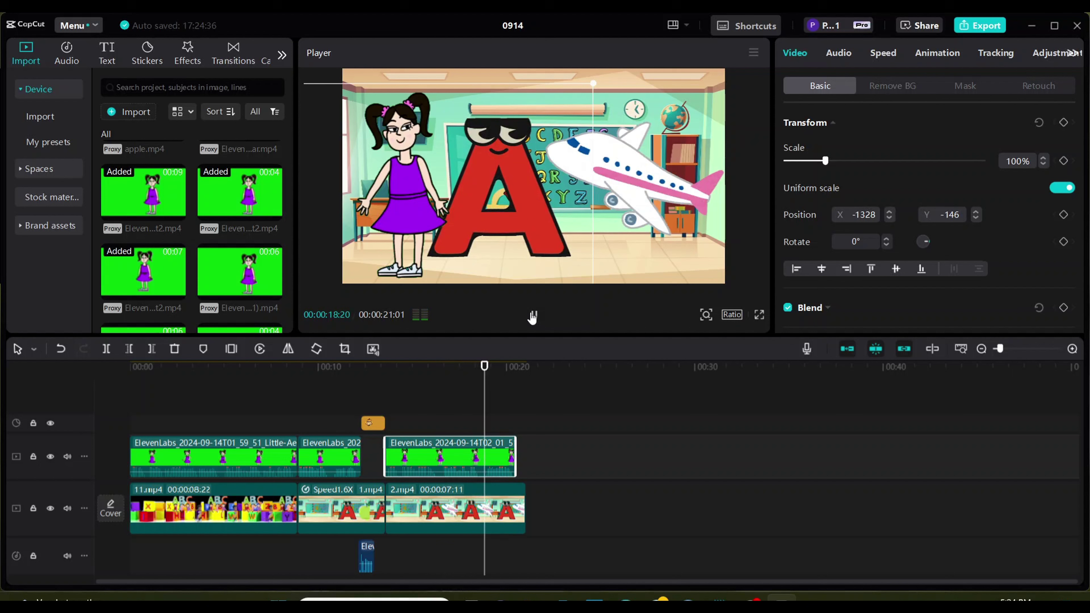
left_click(533, 316)
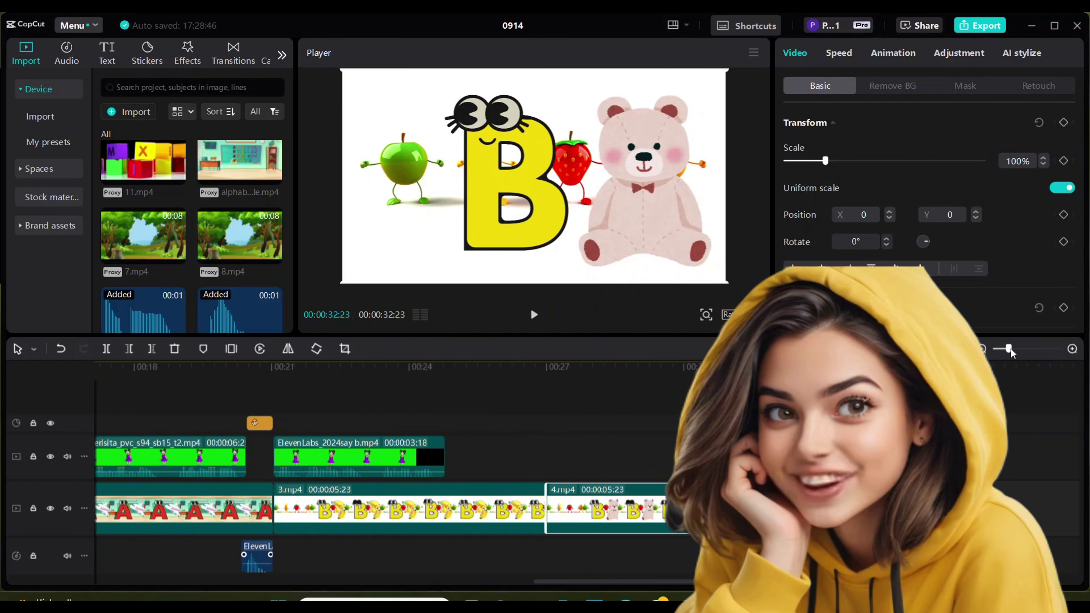
Append the kitchen clip 5.mp4 after 4.mp4 on the main track and play it.
left_click_drag(1002, 348, 995, 348)
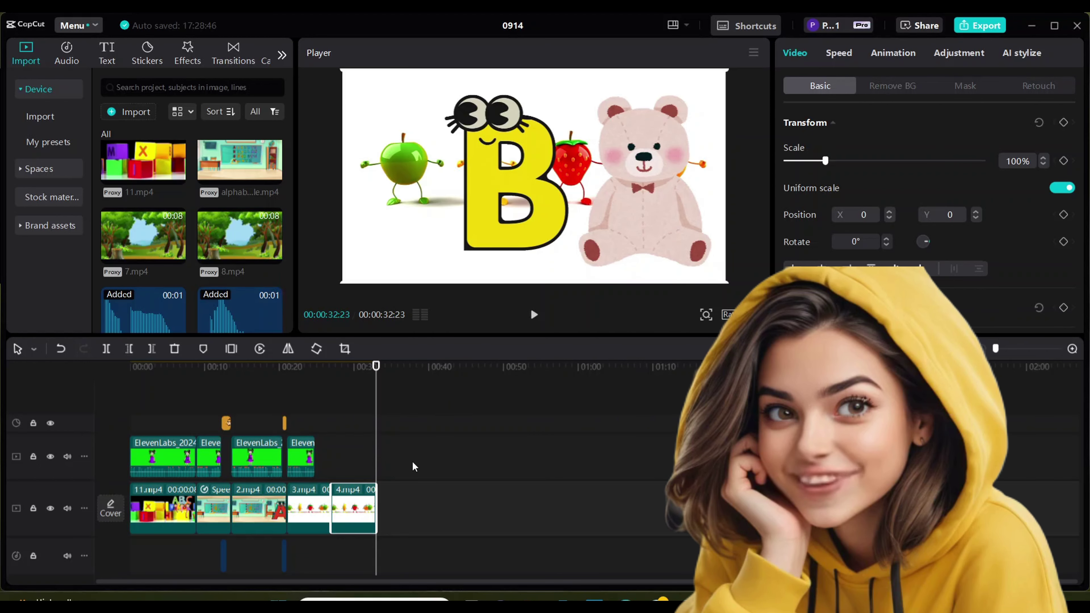
scroll(242, 254, "down", 5)
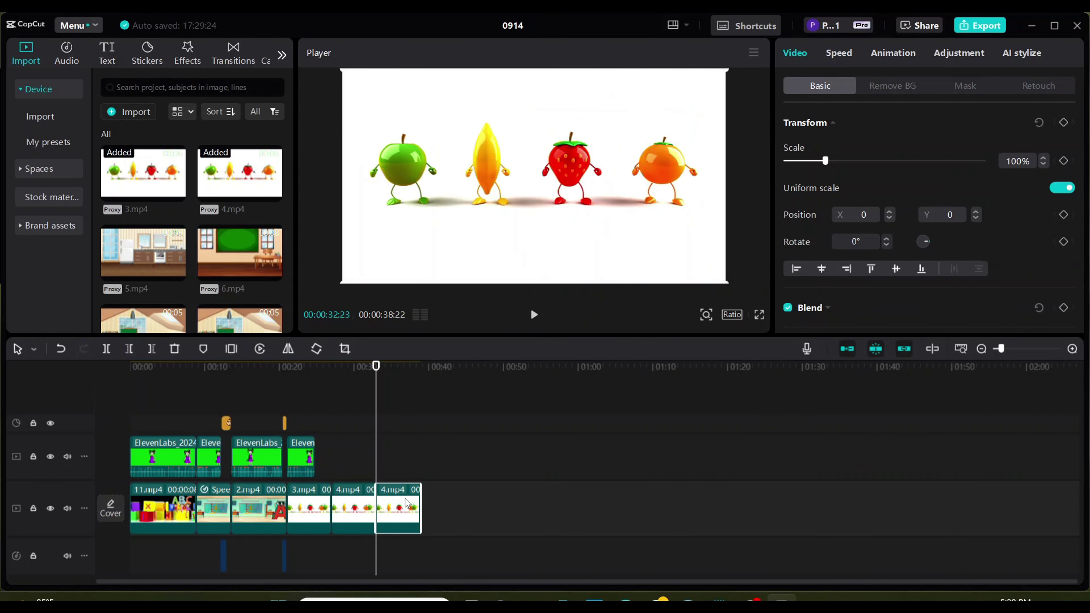
left_click(177, 273)
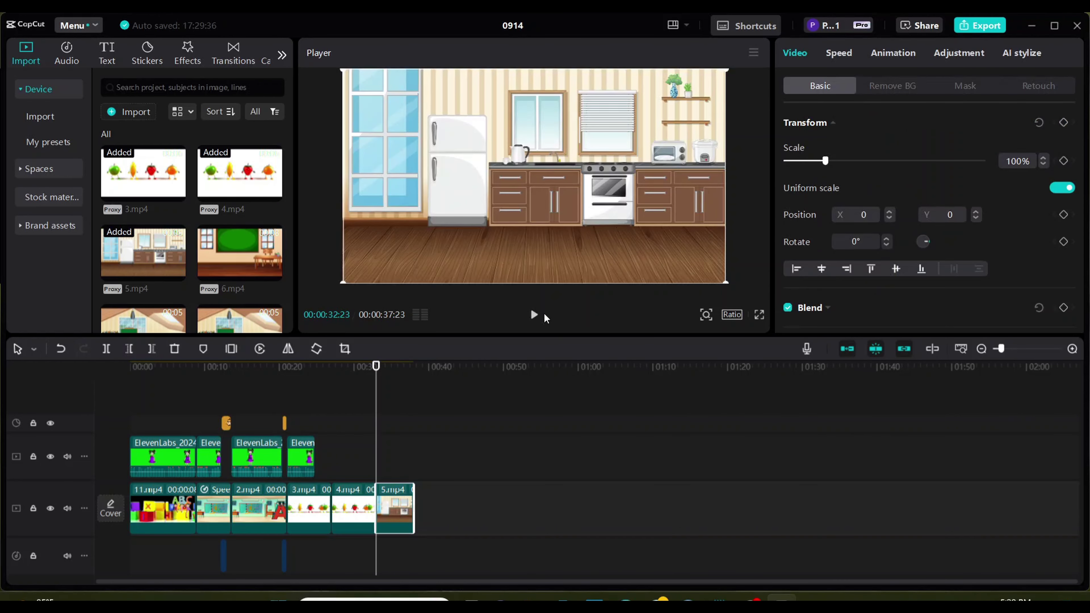
left_click(534, 317)
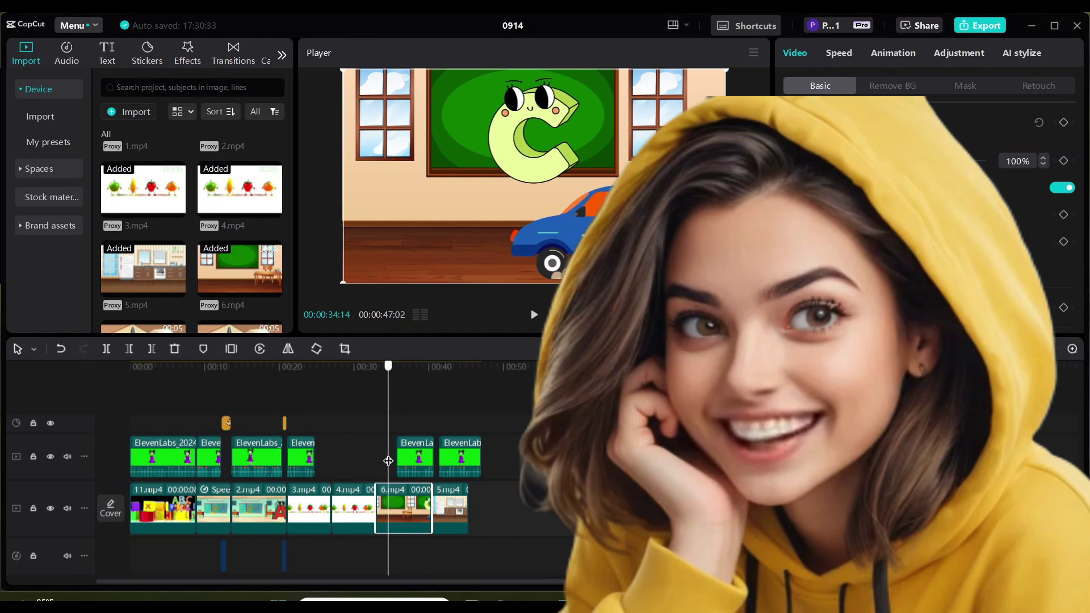
Align the first letter C character clip with the start of 6.mp4 and activate its chroma key colour picker.
left_click_drag(408, 459, 386, 458)
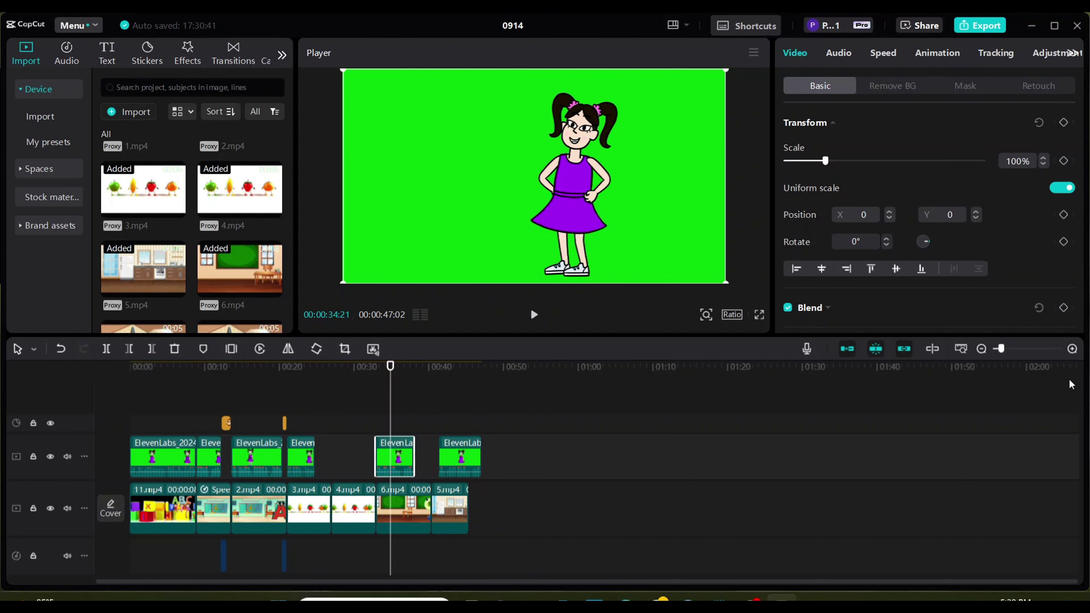
left_click(1072, 348)
left_click(534, 316)
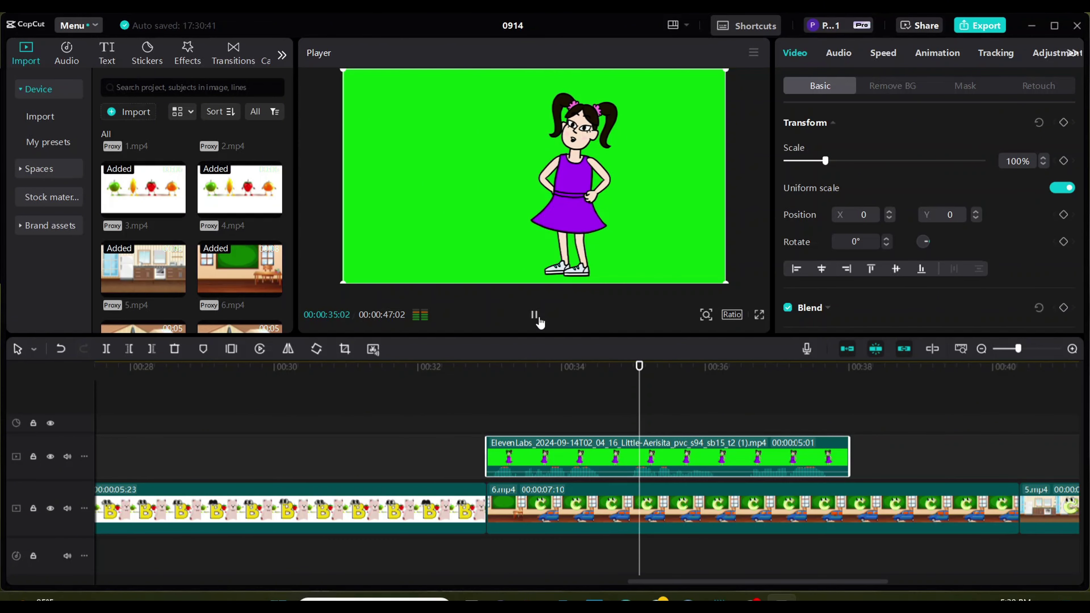
left_click(913, 88)
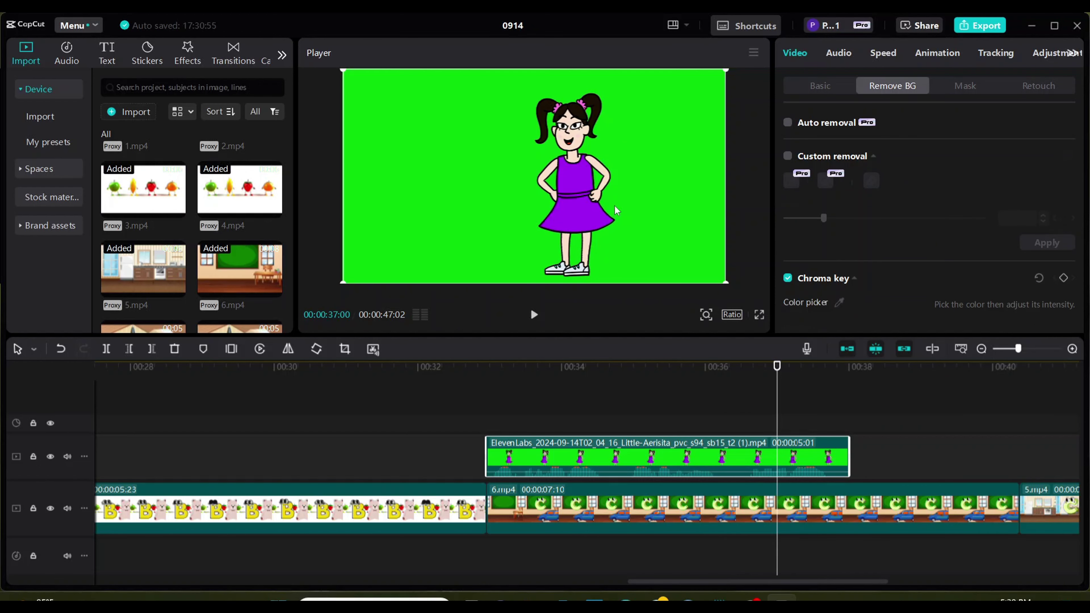
left_click(838, 302)
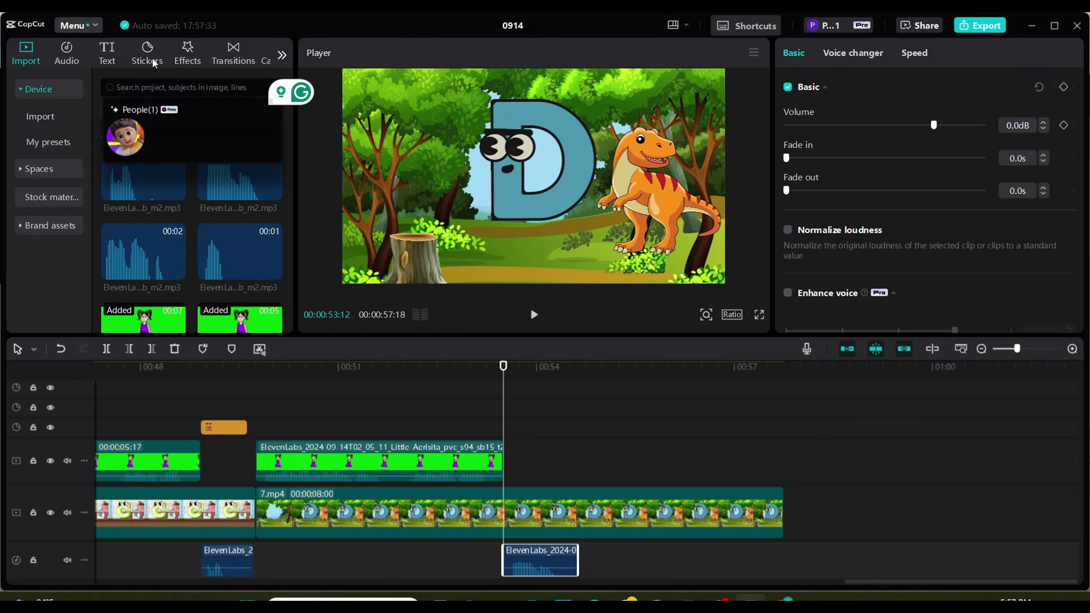
Search the stickers for "kids" and add the pumpkin-hat child sticker at 00:00:53:12 in the letter D section.
left_click(147, 54)
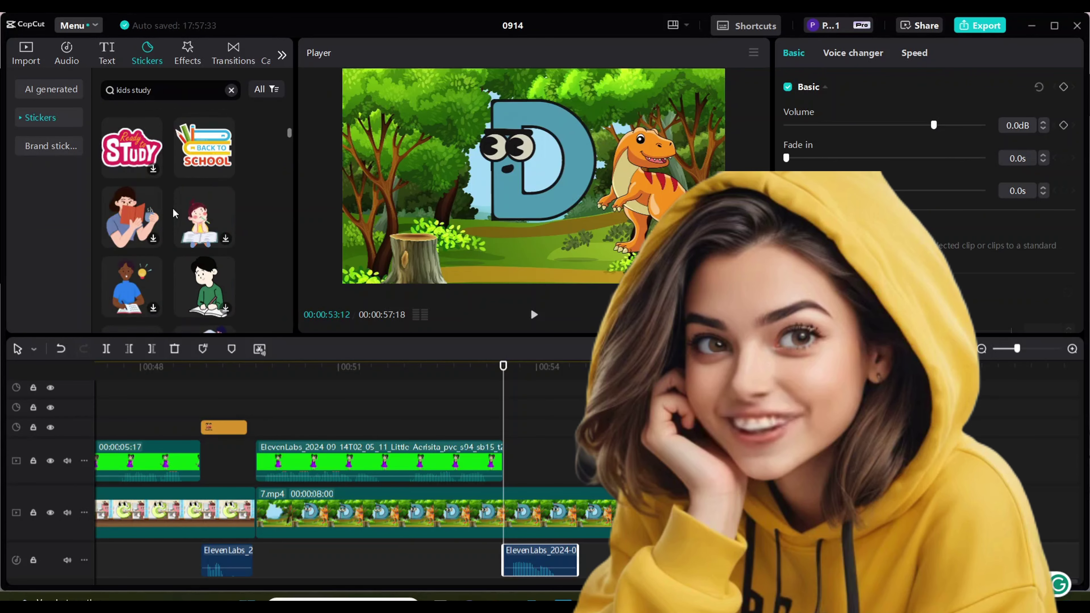
scroll(174, 213, "down", 2)
key("BackSpace")
key("Return")
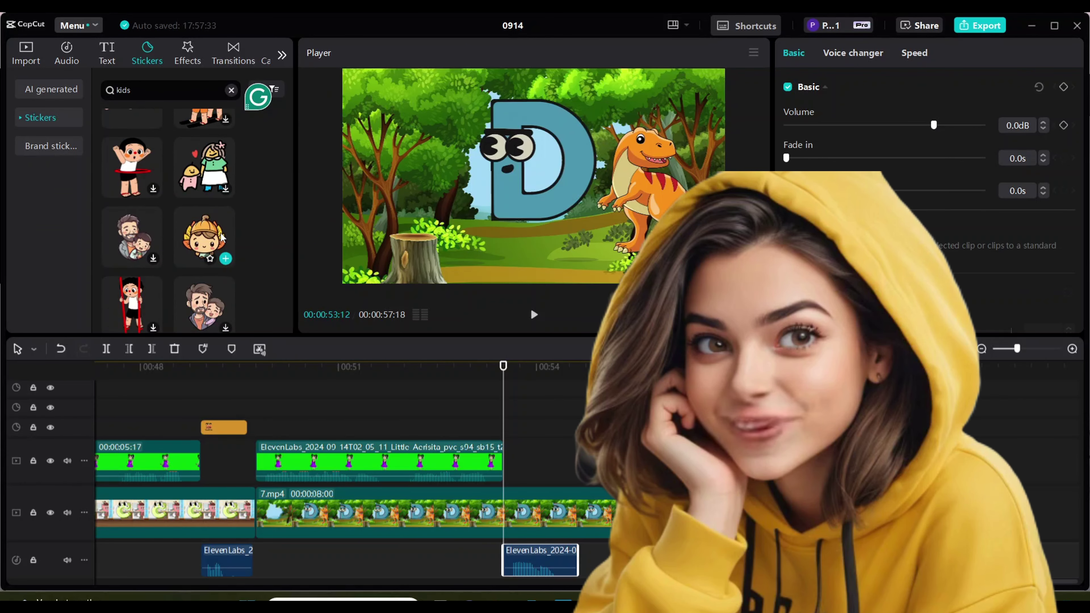
left_click(204, 236)
Trim the end of 7.mp4 to the end of the voice clip, giving it a length of 00:00:04:21.
left_click_drag(503, 366, 577, 366)
key("w")
left_click(783, 509)
left_click_drag(784, 510, 577, 509)
Append 8.mp4 after 7.mp4 and preview the green-screen character clips in the imported media.
left_click(26, 53)
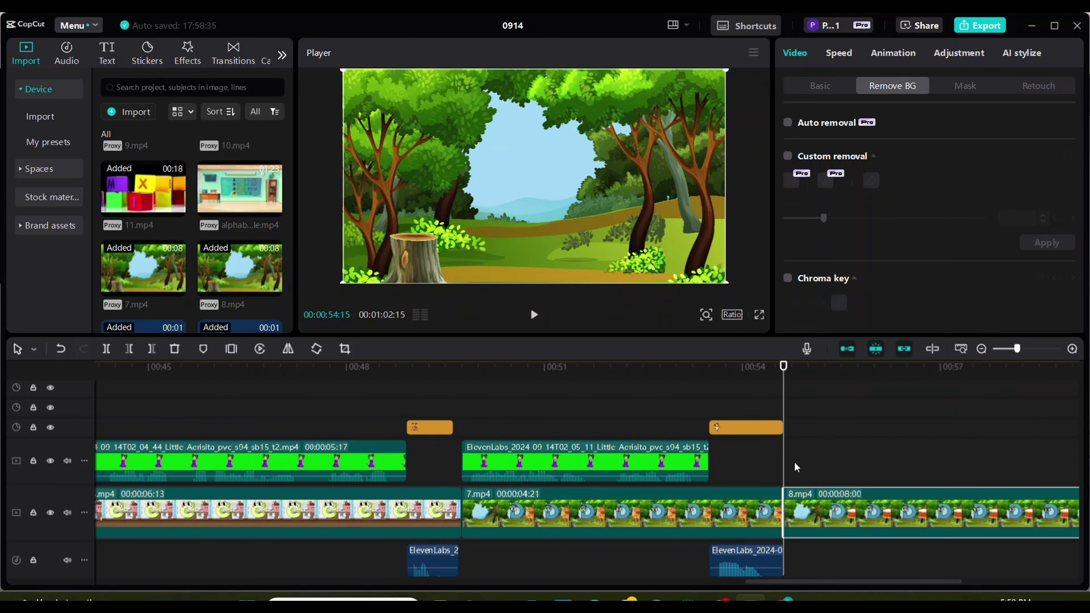
left_click(242, 179)
scroll(193, 236, "down", 2)
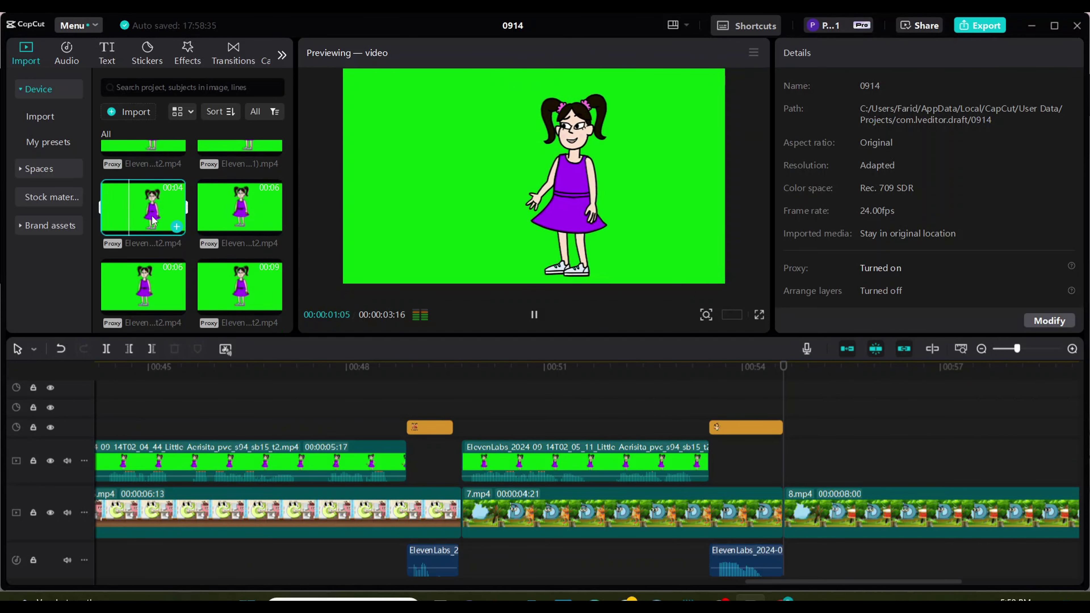
left_click(273, 275)
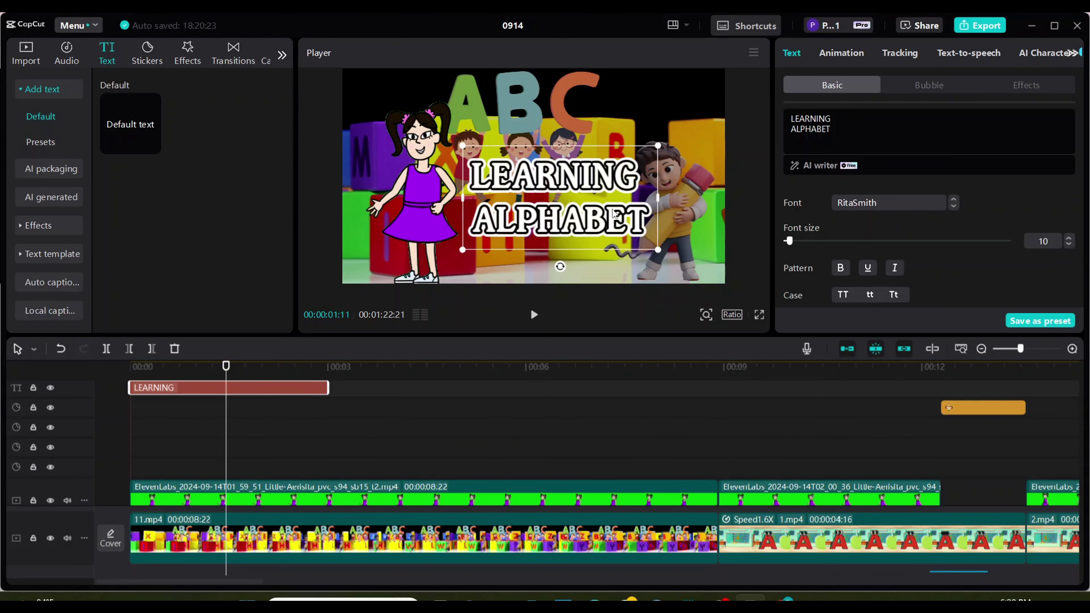
Reposition the LEARNING ALPHABET title between the girl and the boy, try several loop animations and apply Tremble.
left_click_drag(613, 213, 601, 203)
left_click(850, 51)
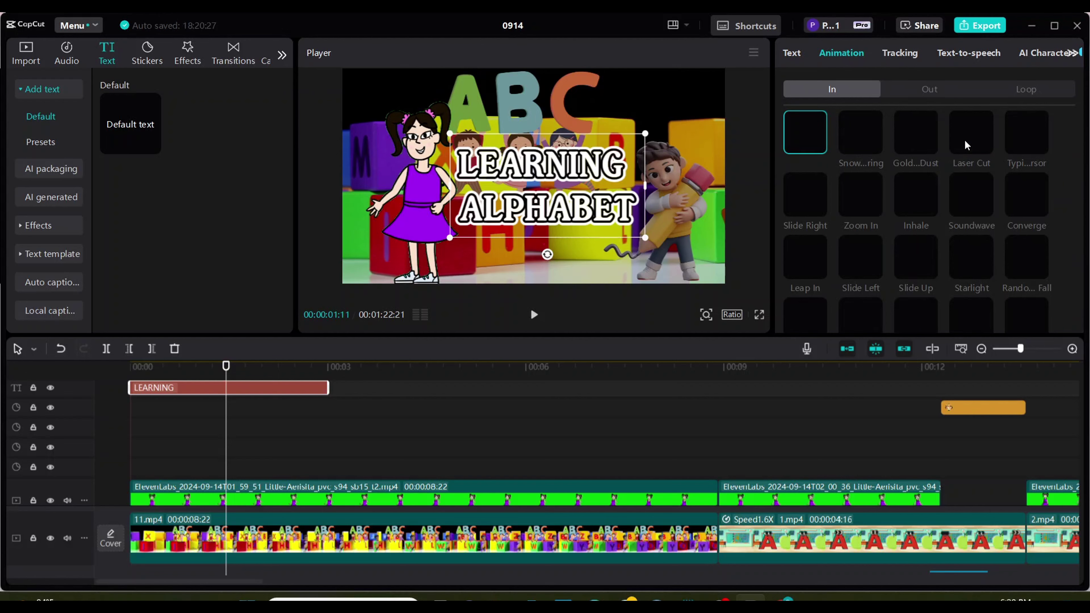
left_click(1034, 87)
left_click(1020, 258)
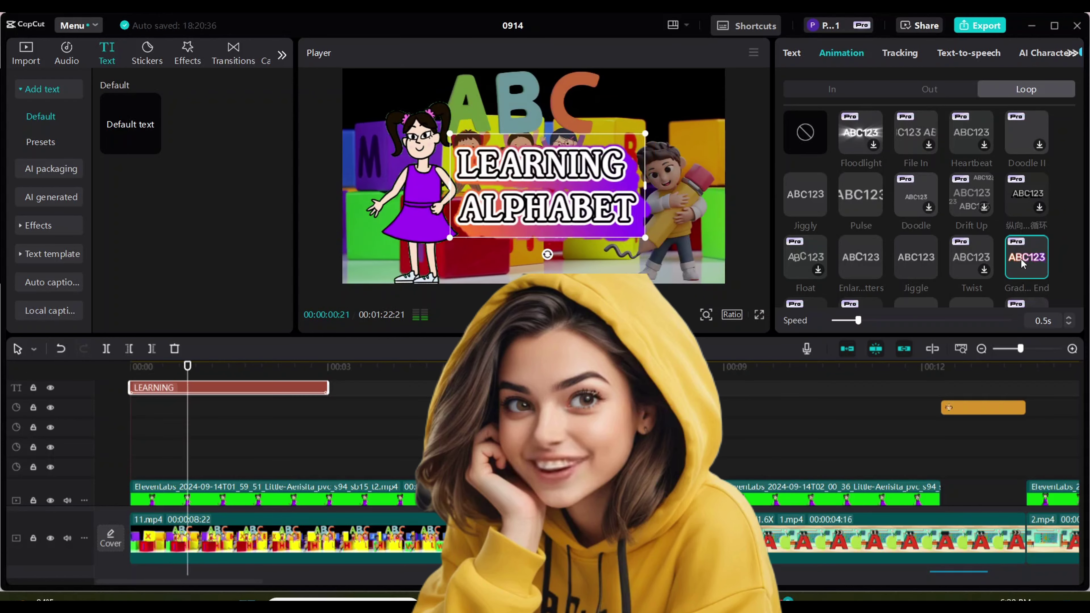
scroll(945, 260, "down", 3)
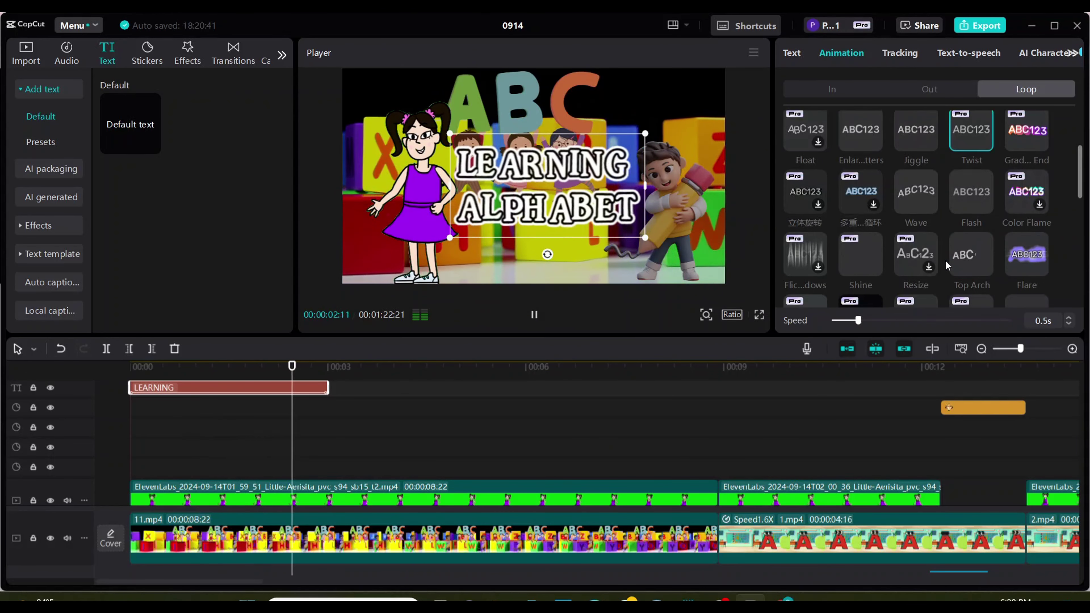
left_click(1019, 259)
scroll(1019, 259, "down", 3)
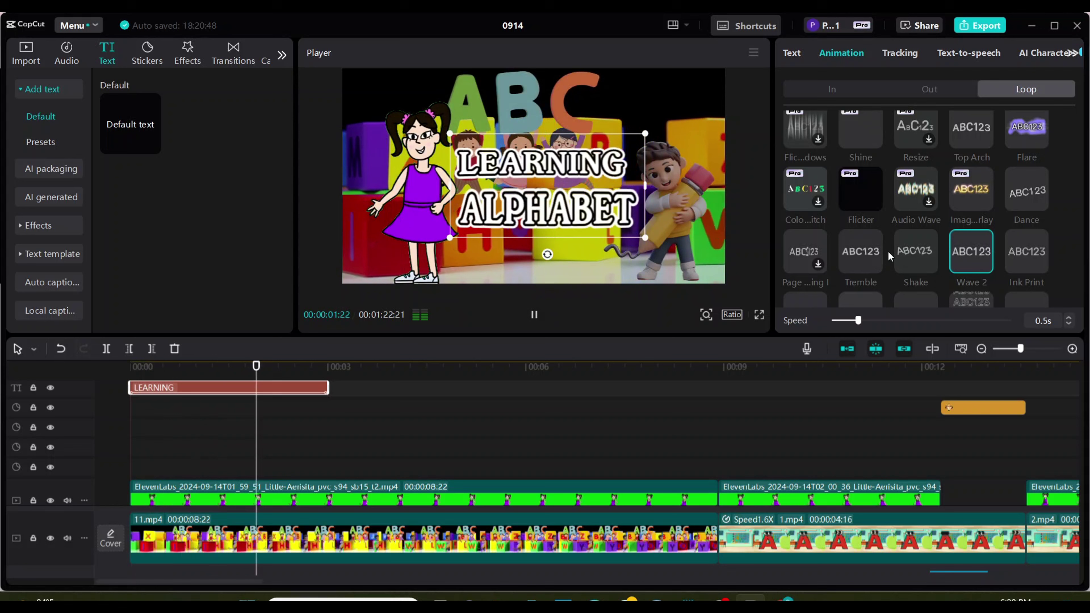
left_click(878, 254)
left_click(534, 314)
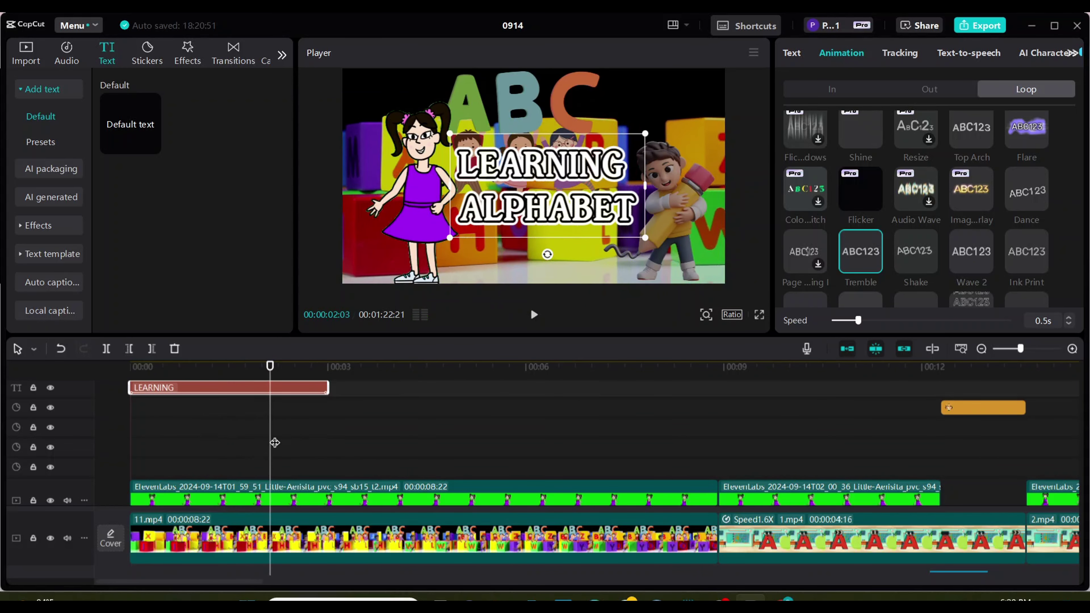
Paste a copy of the LEARNING ALPHABET title at 00:00:03:07 and change its text to "A to E".
left_click(347, 442)
right_click(266, 389)
left_click(291, 276)
right_click(369, 391)
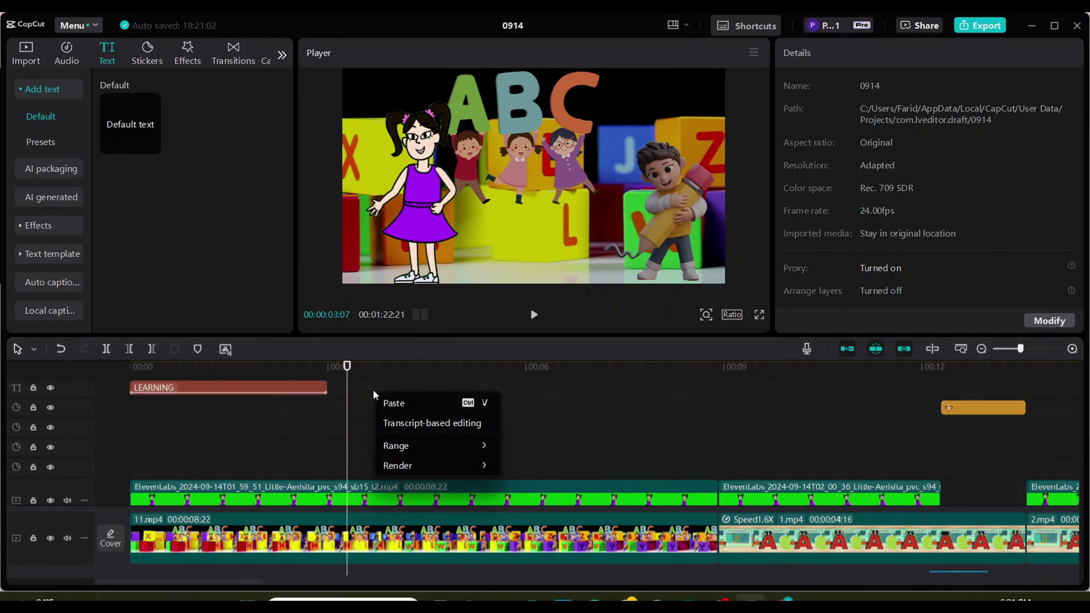
left_click(391, 397)
key("BackSpace")
type("A to E")
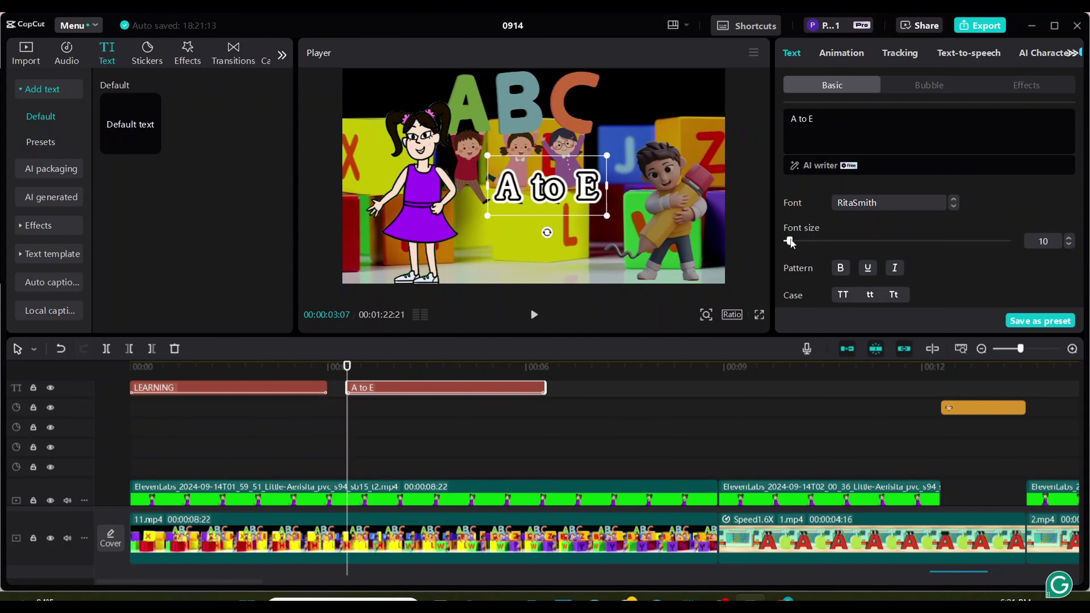
Set the "A to E" title's font size to 21 and try different text effect styles on it.
left_click_drag(791, 240, 800, 242)
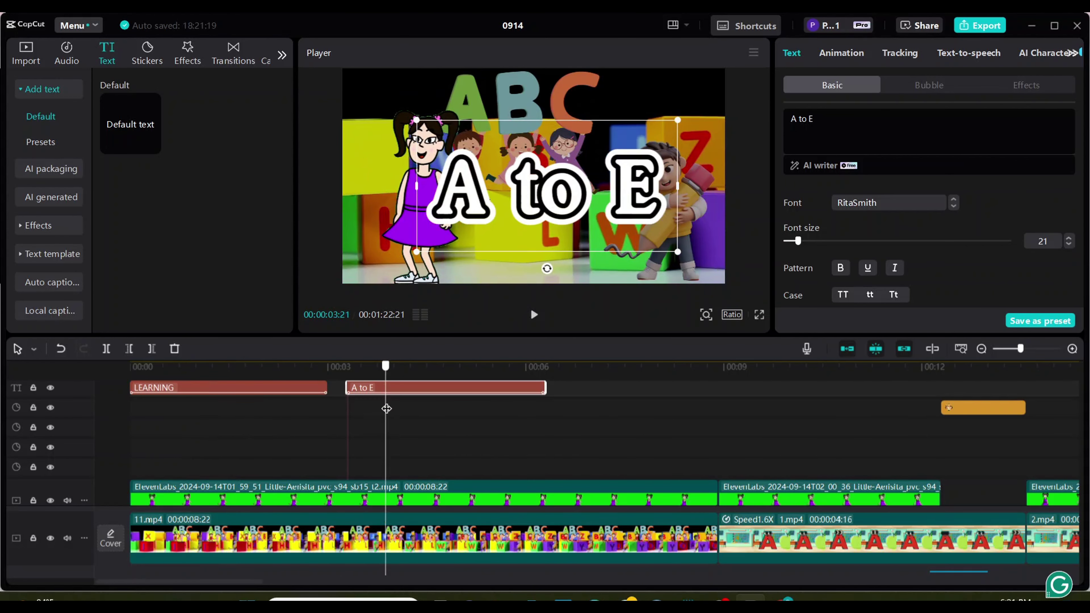
left_click(1026, 85)
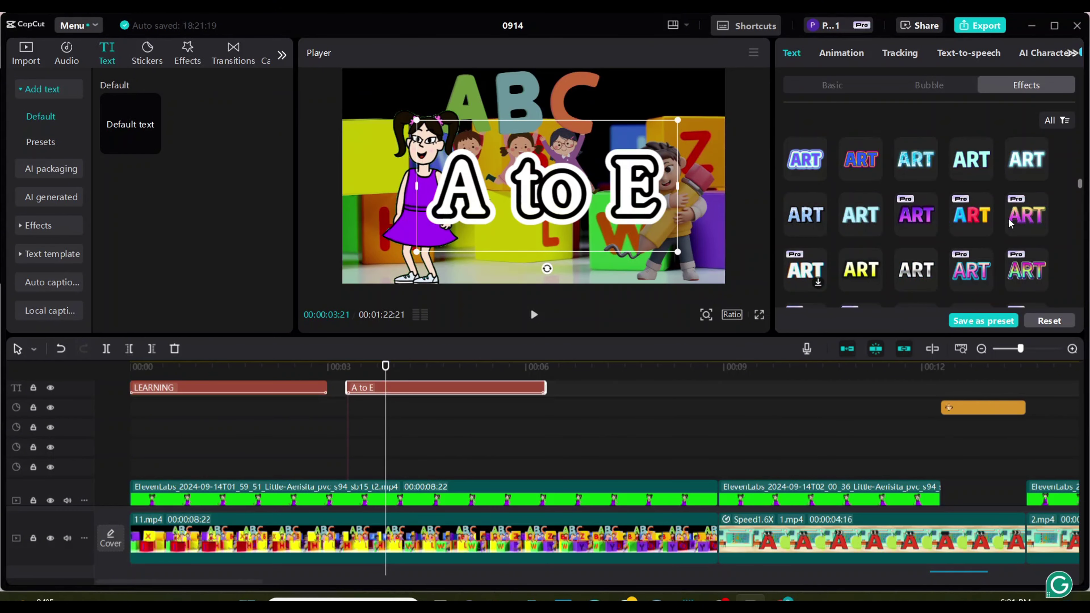
left_click(980, 219)
scroll(986, 280, "down", 5)
left_click(806, 202)
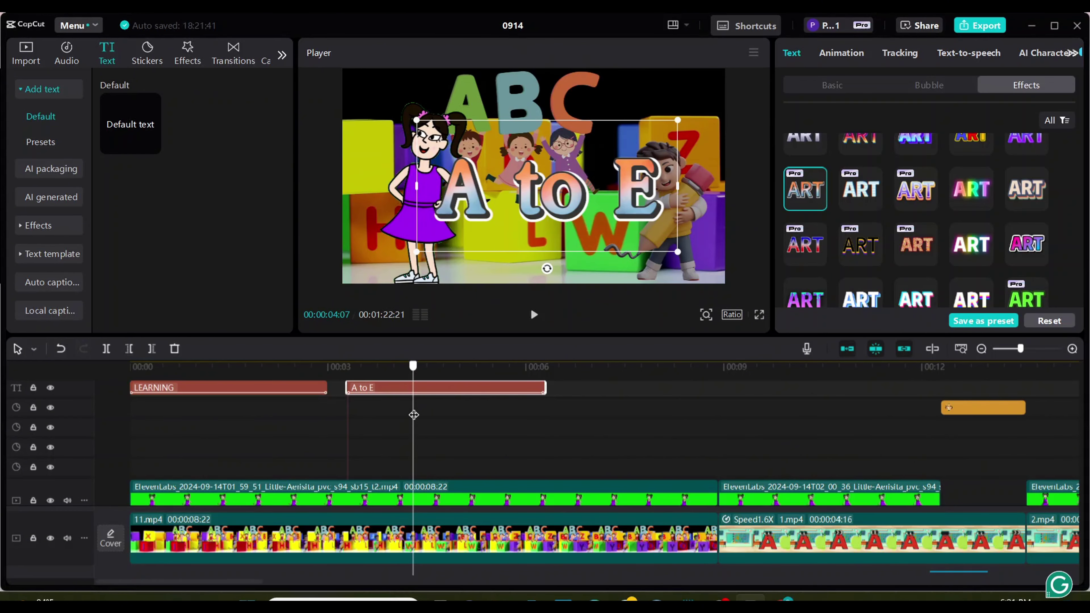
scroll(939, 215, "up", 1)
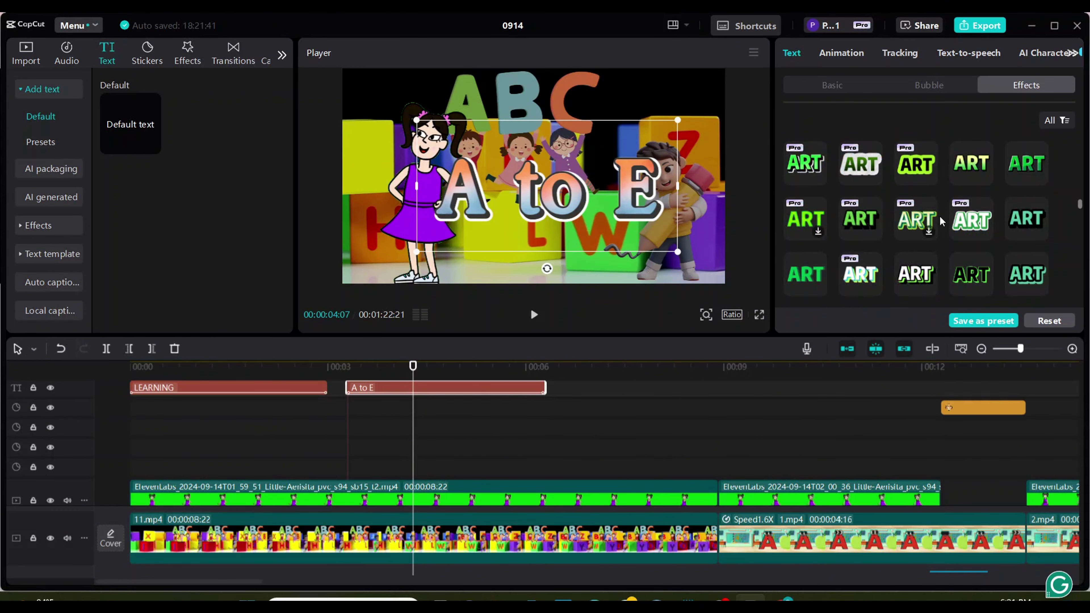
Add the basic Wipe Left transition between 11.mp4 and 1.mp4, set its duration to 0.8 s and apply it to all cuts.
left_click(233, 53)
left_click(41, 269)
scroll(71, 231, "down", 2)
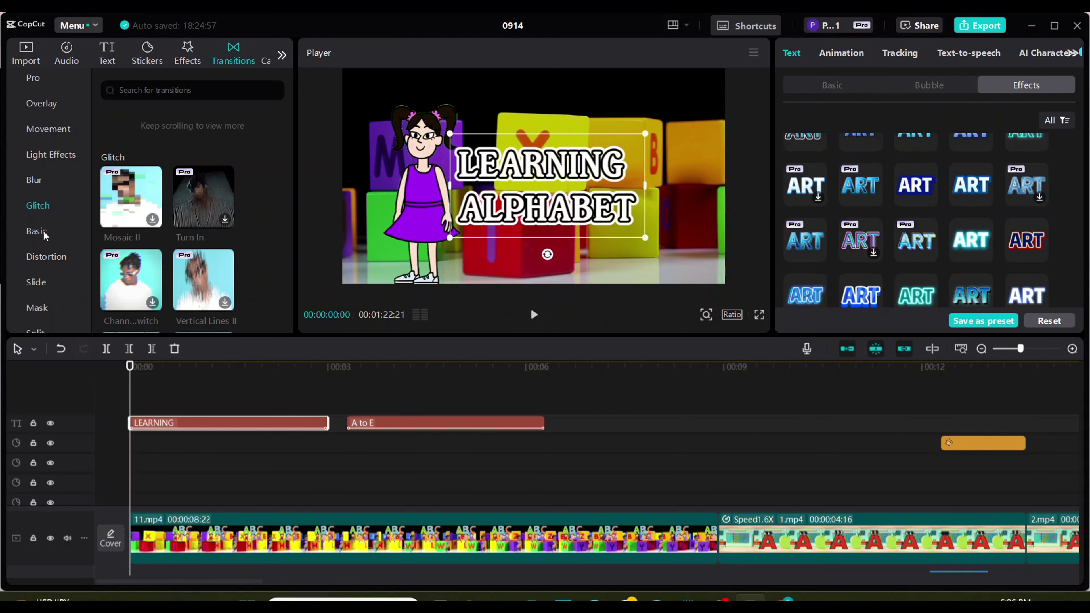
left_click(37, 231)
scroll(206, 237, "down", 3)
scroll(129, 248, "down", 2)
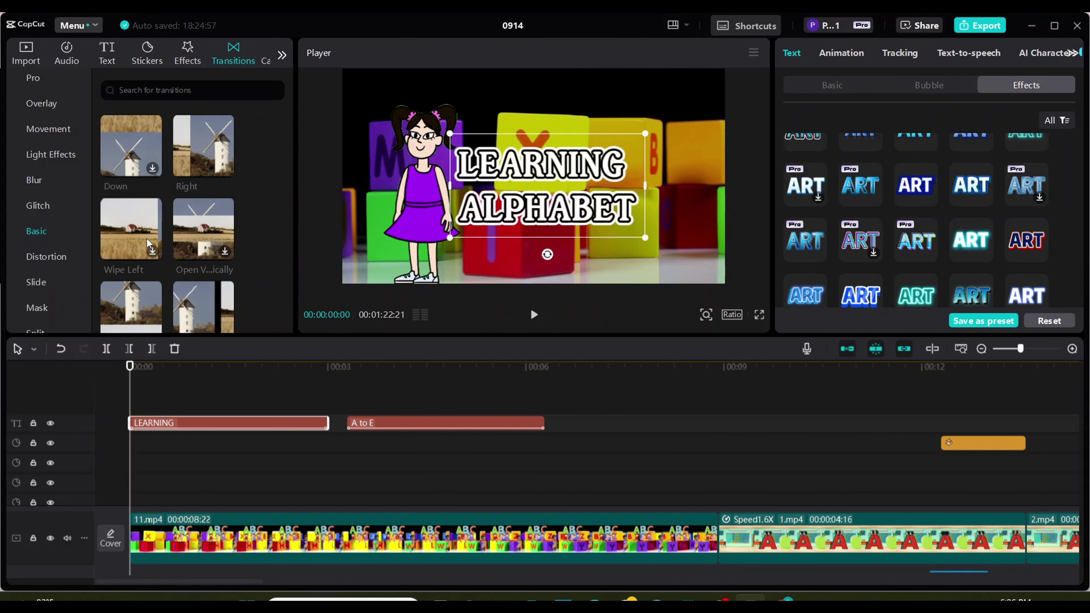
left_click_drag(745, 504, 747, 506)
left_click(632, 353)
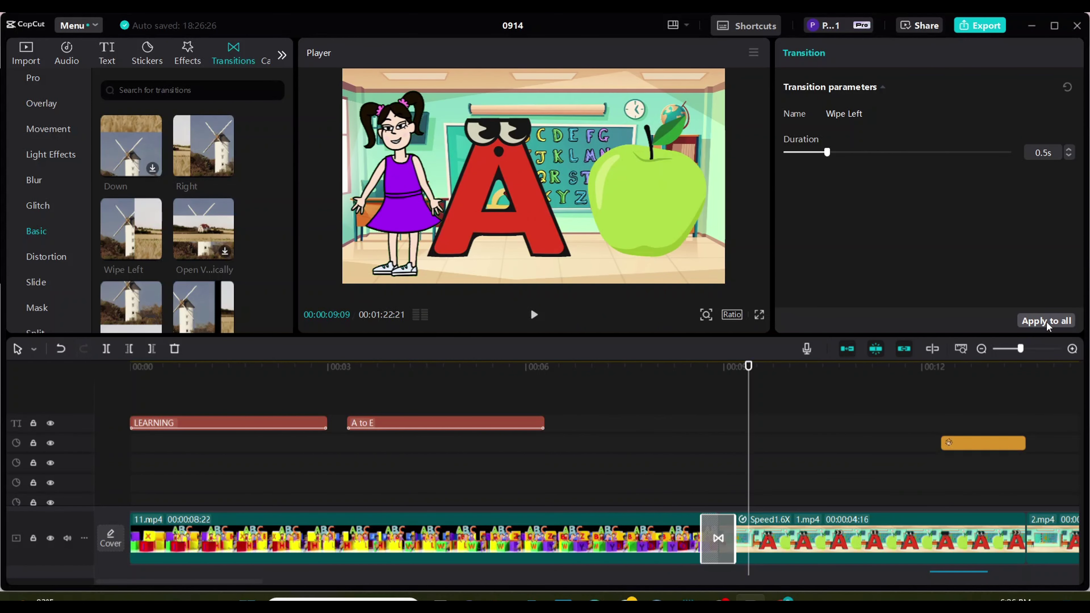
left_click(1046, 321)
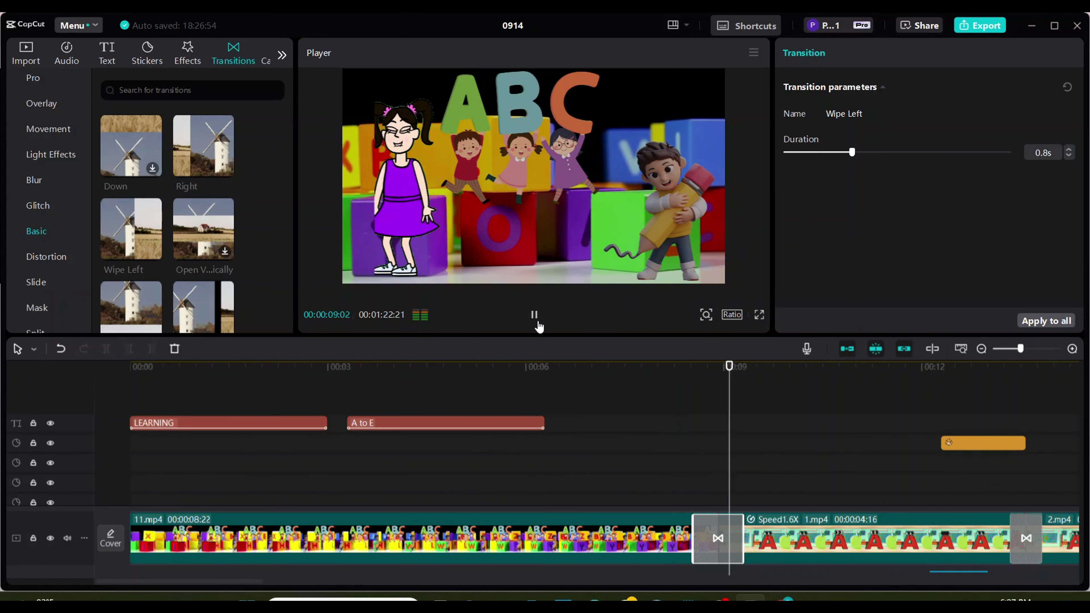
Undo the position shift of 1.mp4 and apply the basic Flip transition to the cuts between the background clips.
left_click_drag(789, 489, 50, 431)
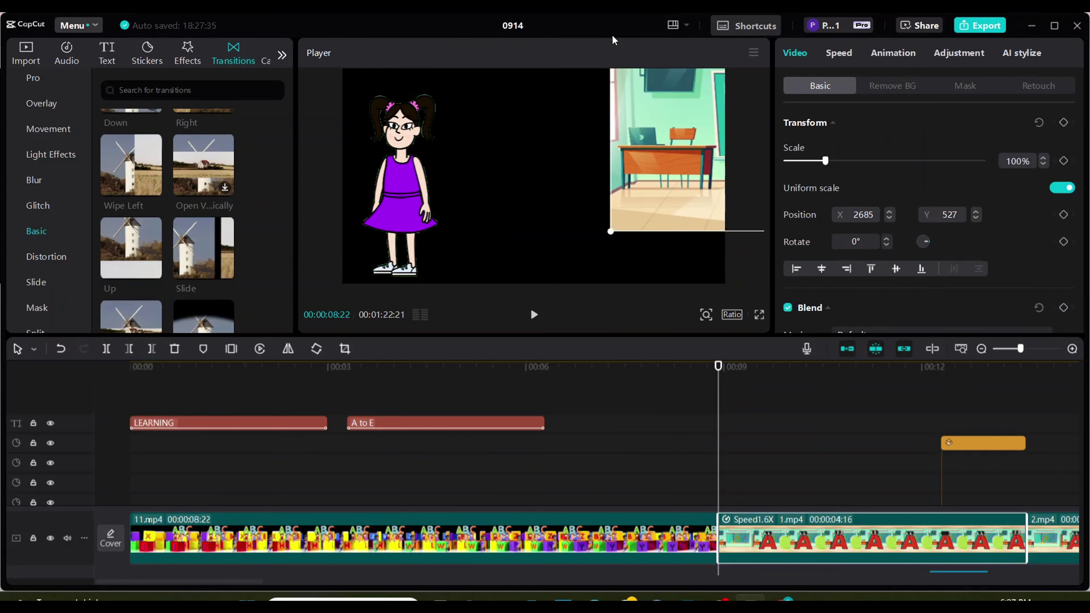
key("ctrl+z")
scroll(150, 291, "down", 3)
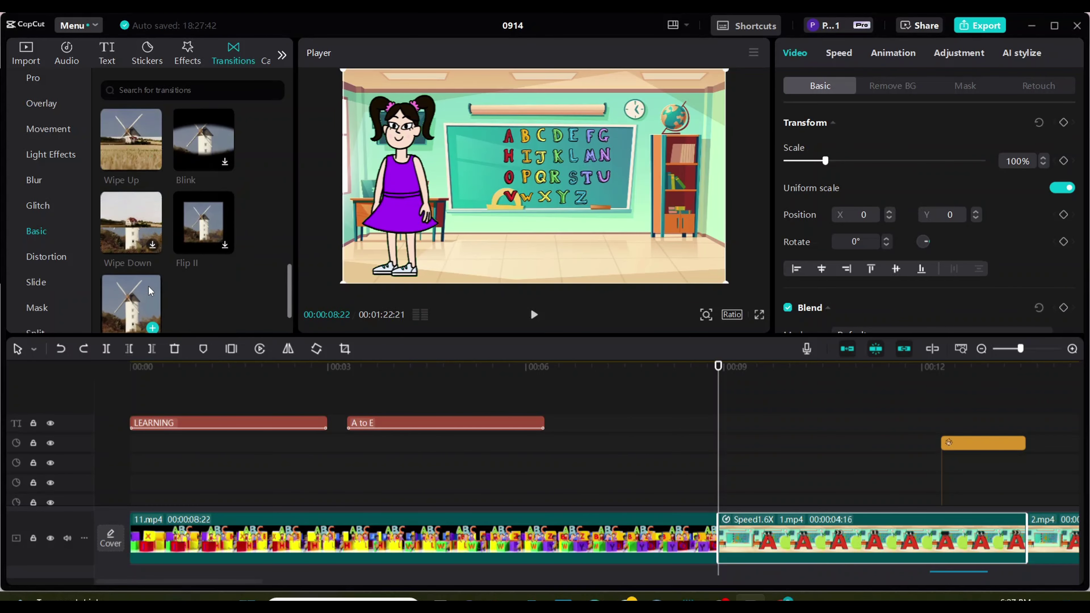
scroll(199, 238, "down", 2)
left_click_drag(131, 249, 718, 539)
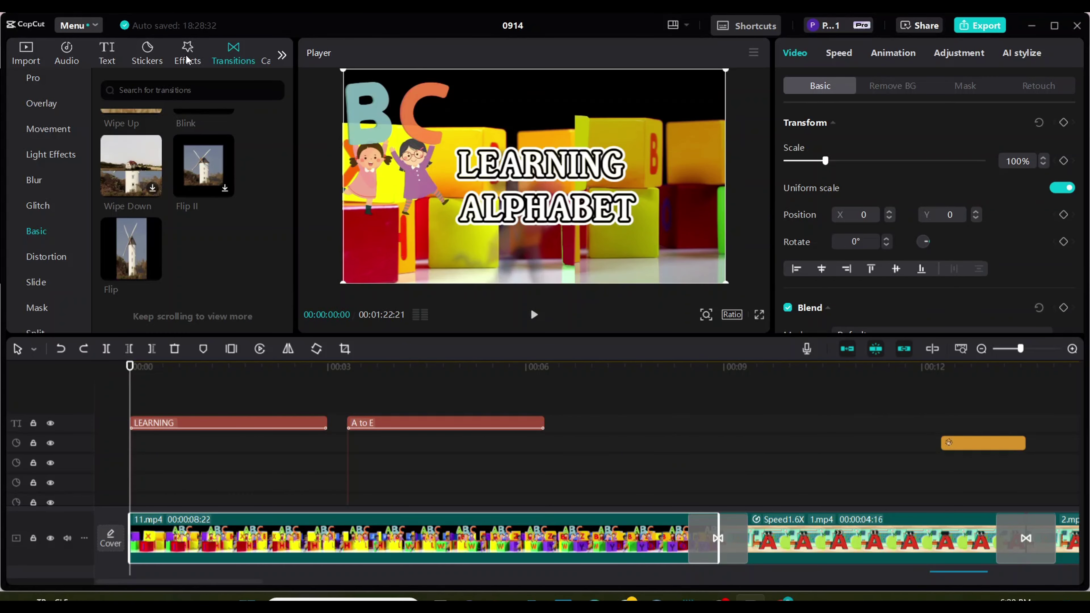
Add the Nightclub video effect Colorful beneath the "A to E" title.
left_click(187, 55)
left_click(47, 218)
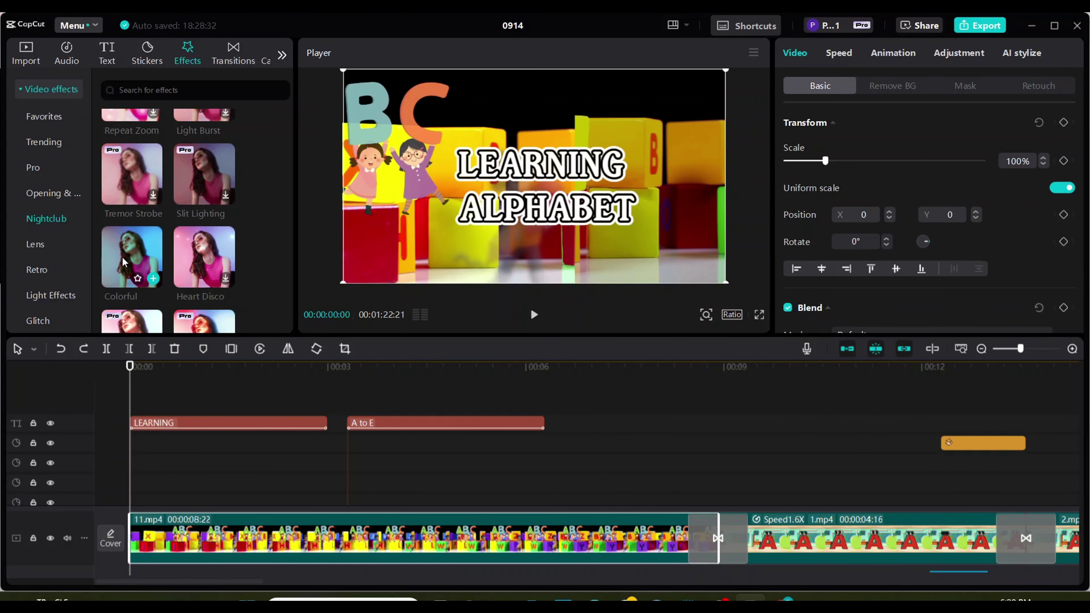
left_click_drag(123, 262, 450, 463)
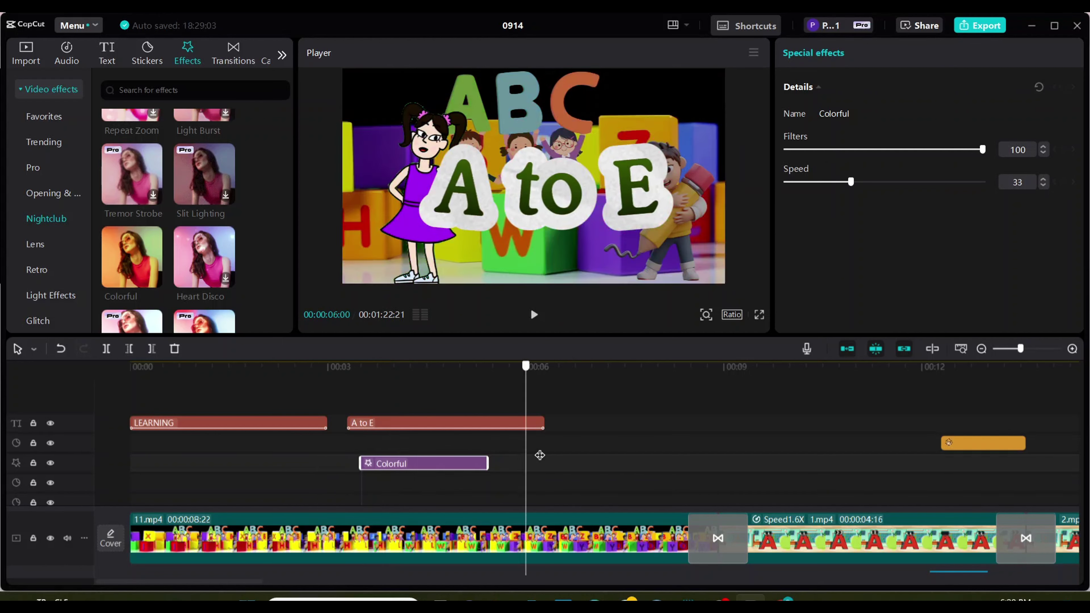
Add the light effect Leak 2 across the transition from 11.mp4 to 1.mp4 and adjust its end.
left_click(51, 295)
left_click_drag(204, 206, 803, 444)
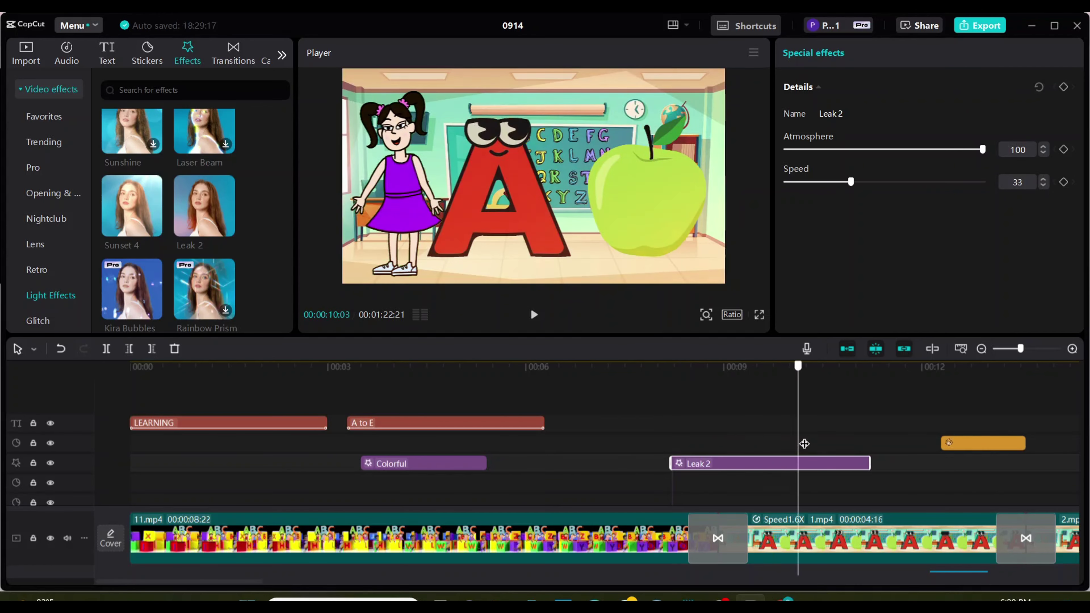
left_click_drag(869, 463, 774, 463)
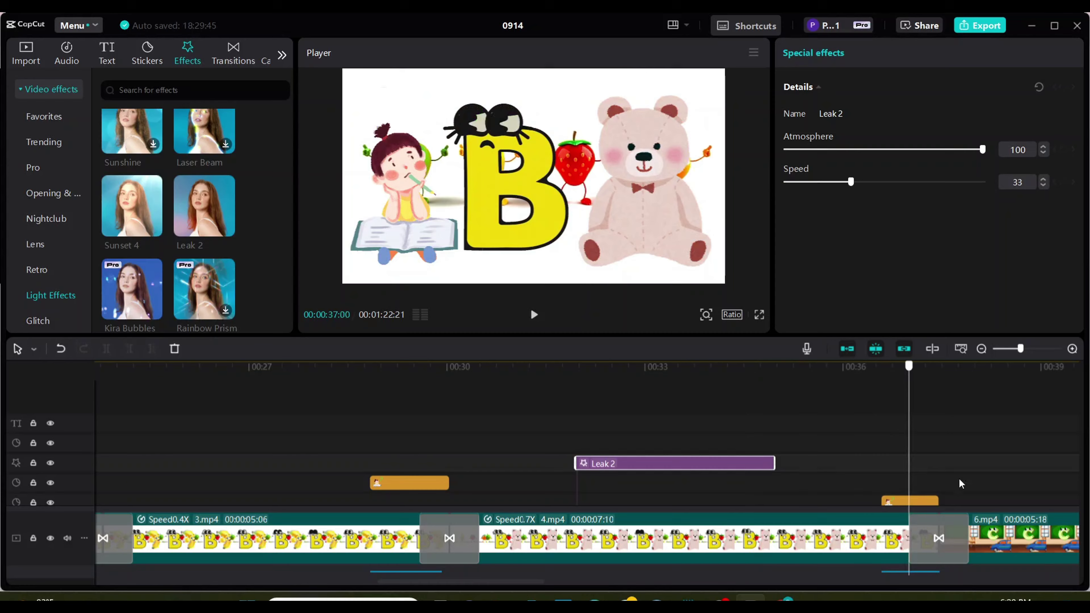
Copy the Leak 2 effect and paste it over several of the remaining letter clips along the timeline.
key("ctrl+c")
key("ctrl+v")
key("ctrl+v")
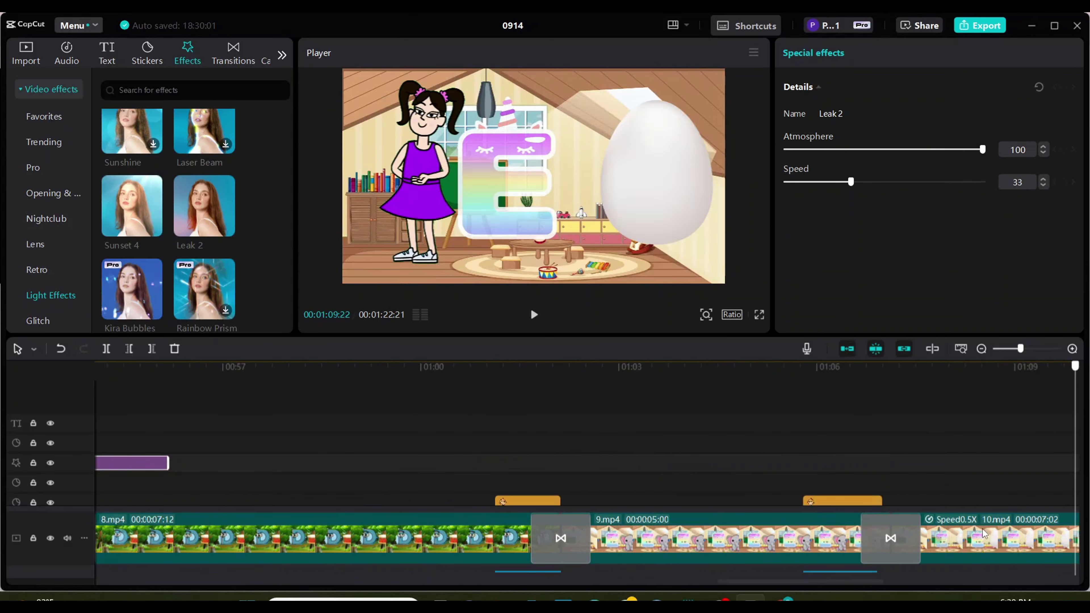
key("ctrl+v")
Search the sound effects library for "classroom" and for "student".
left_click(66, 54)
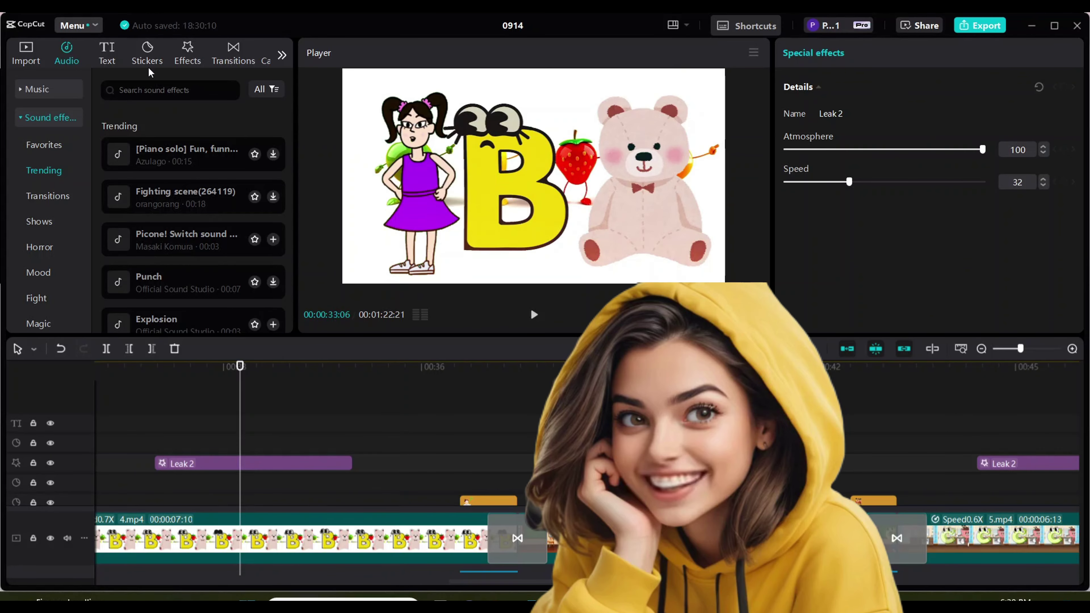
type("classroom")
key("Return")
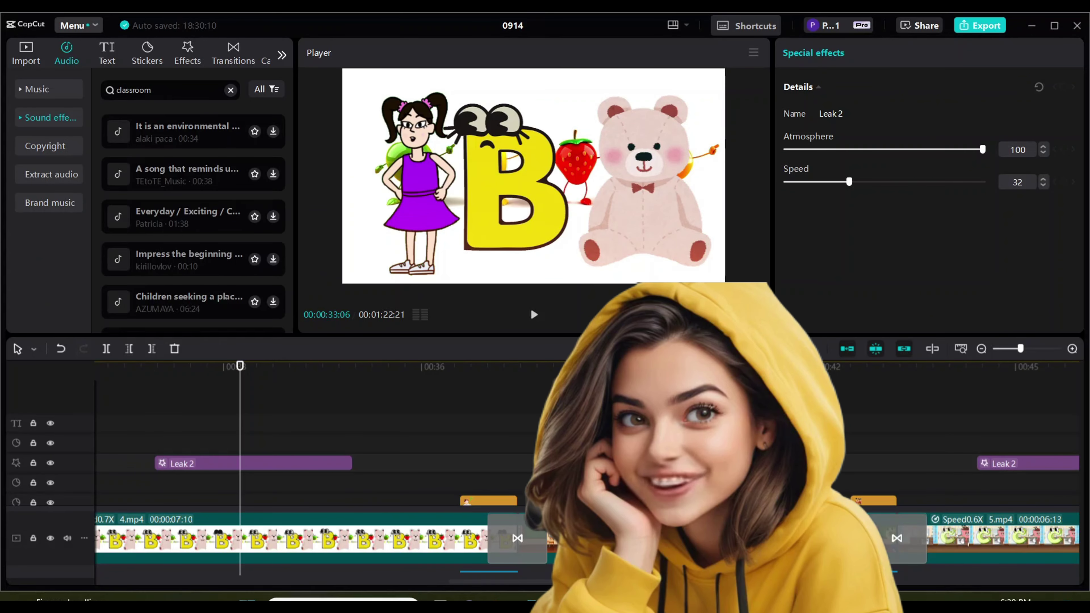
left_click(230, 90)
type("student")
key("Return")
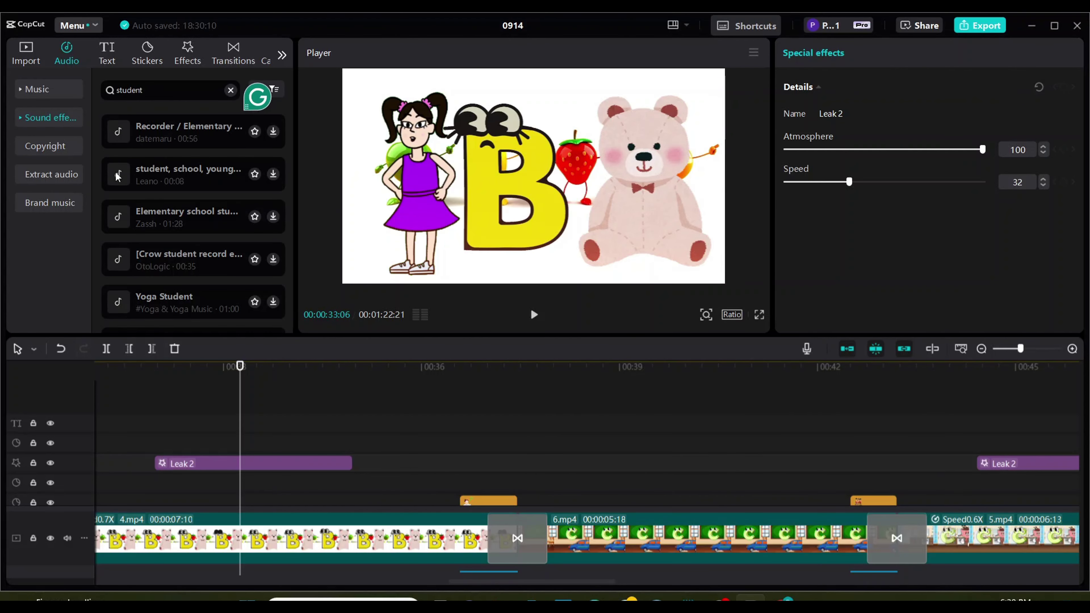
Preview the student jingle and the elementary school track, and add the elementary school track at 00:00:33:06.
left_click(215, 184)
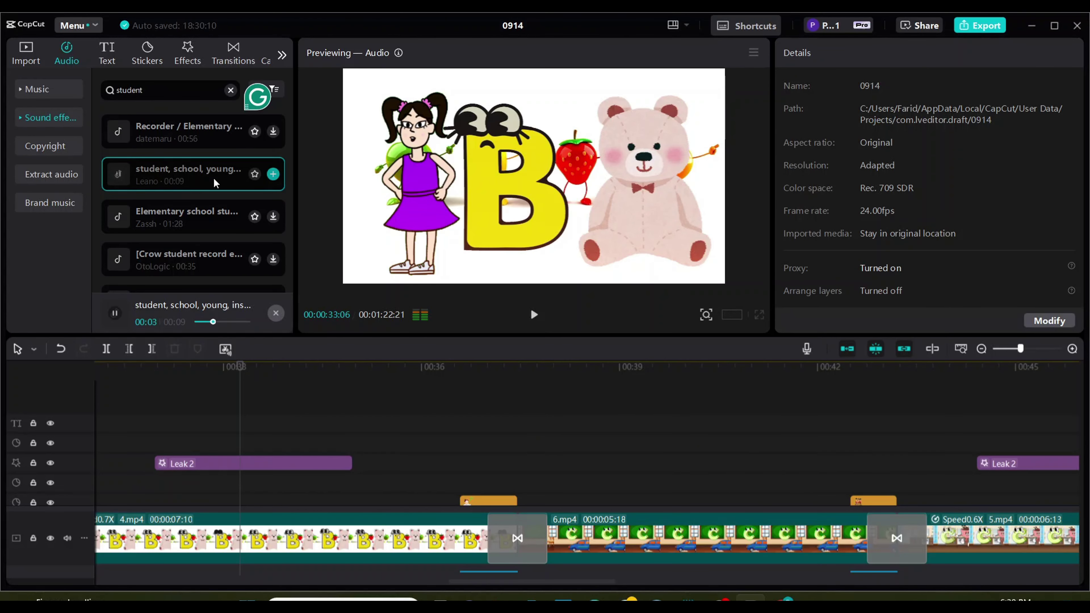
left_click(116, 216)
left_click(273, 216)
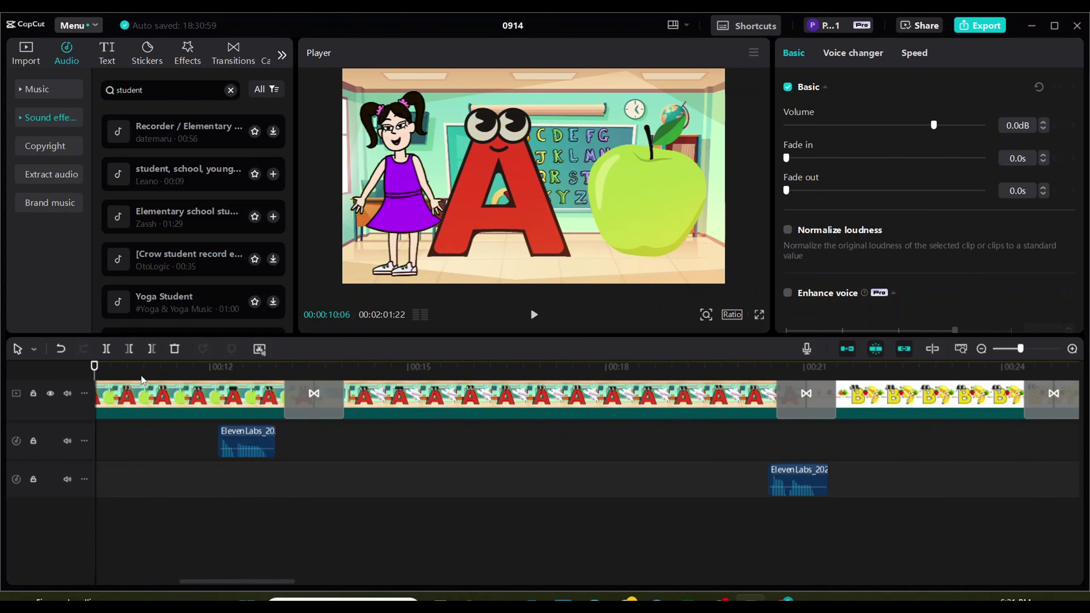
Try the "student, school, young, instrumental jingle" sound at the start of the timeline and play it with the intro.
left_click(273, 174)
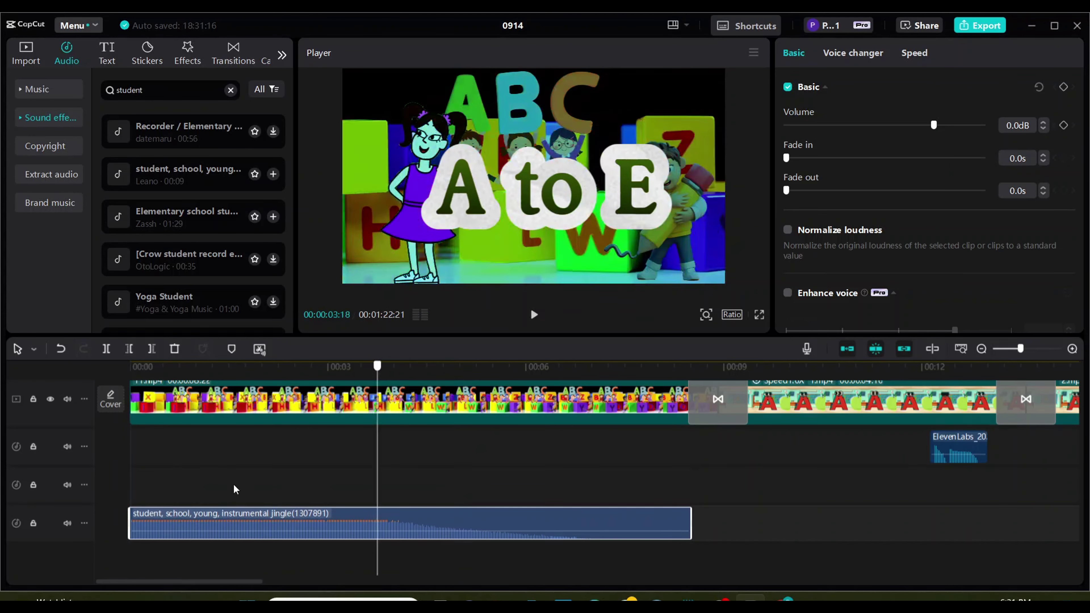
left_click(533, 314)
left_click(534, 315)
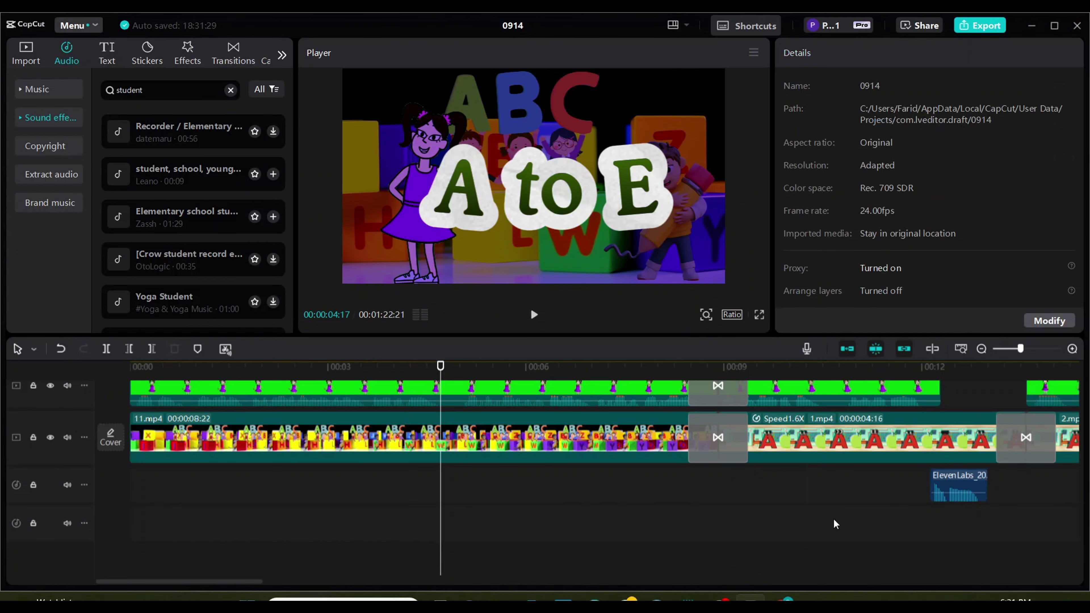
scroll(218, 278, "down", 3)
scroll(219, 278, "up", 3)
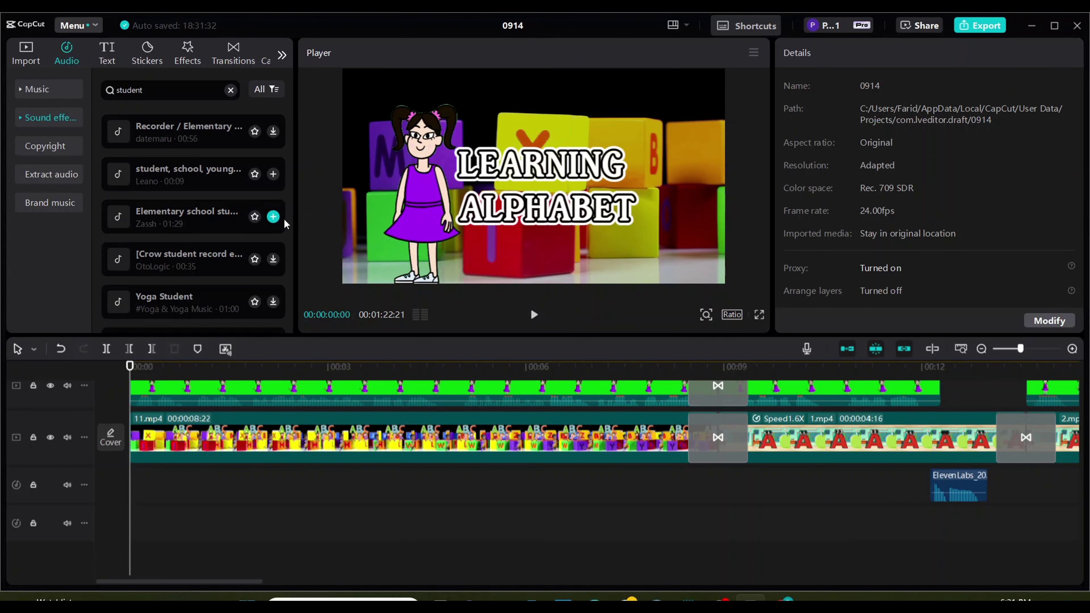
Add the 01:29 elementary school track at the start of the timeline, preview it and lower its volume to -18.9 dB.
left_click(273, 216)
left_click(534, 315)
left_click(534, 314)
scroll(474, 470, "up", 2)
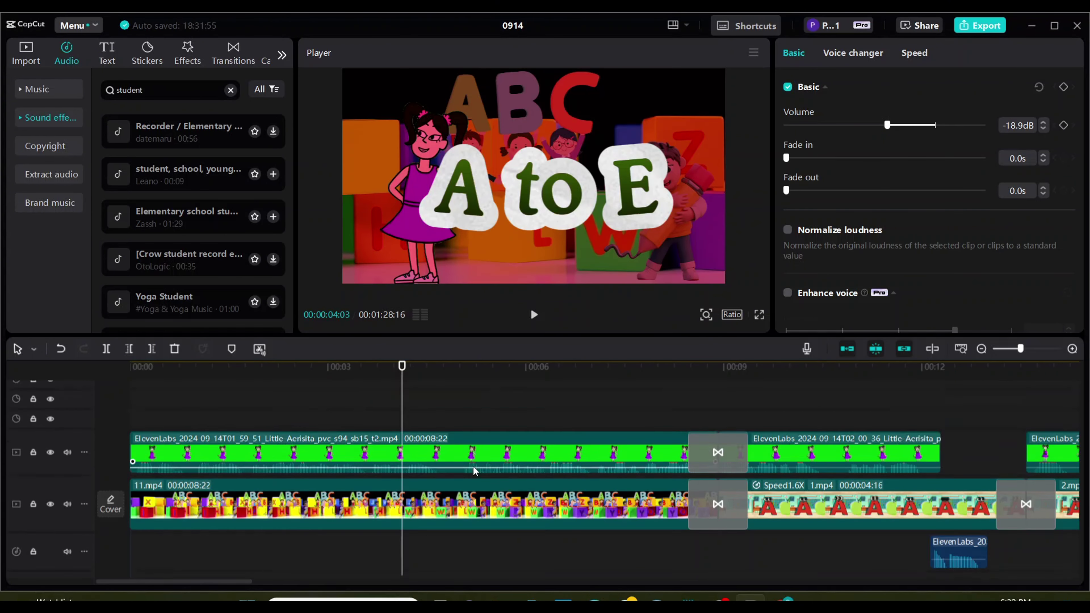
Play the video with its background music through to the letter A clip, and clear the sound effects search.
scroll(474, 471, "up", 2)
left_click(533, 315)
right_click(794, 510)
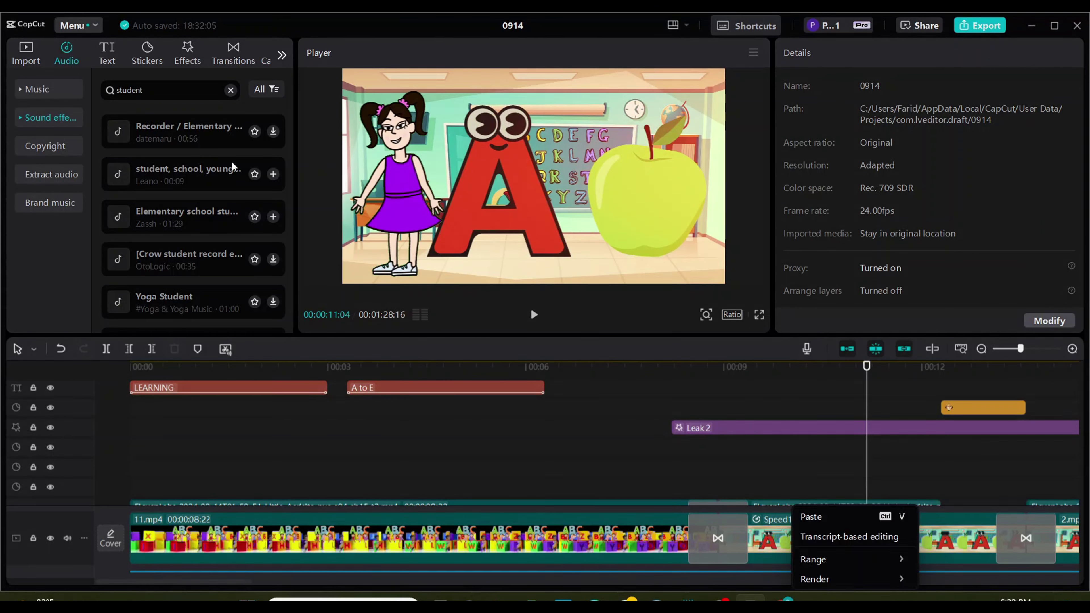
left_click(230, 90)
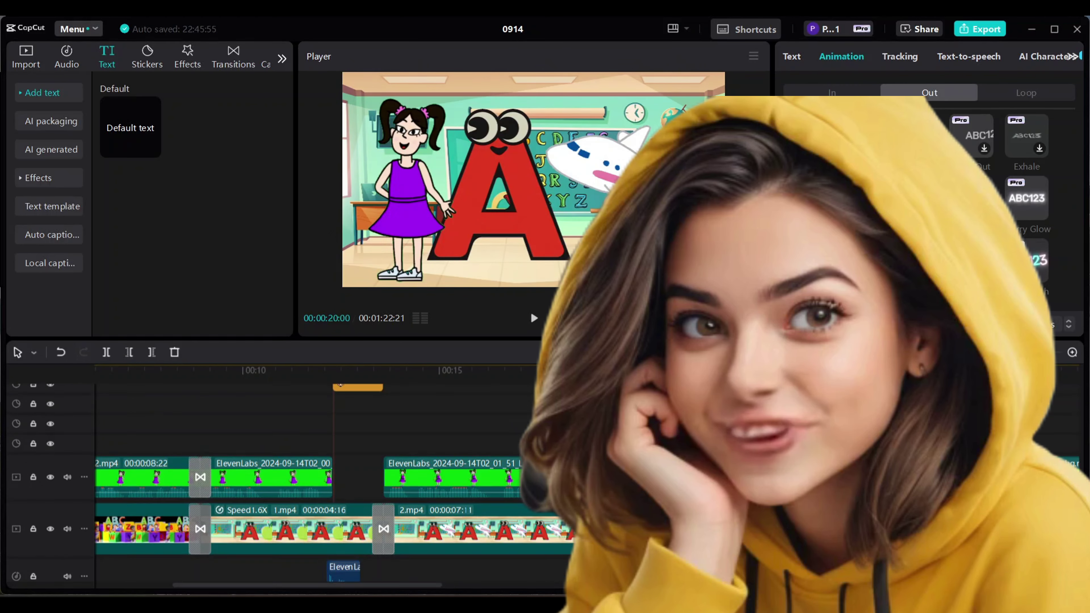